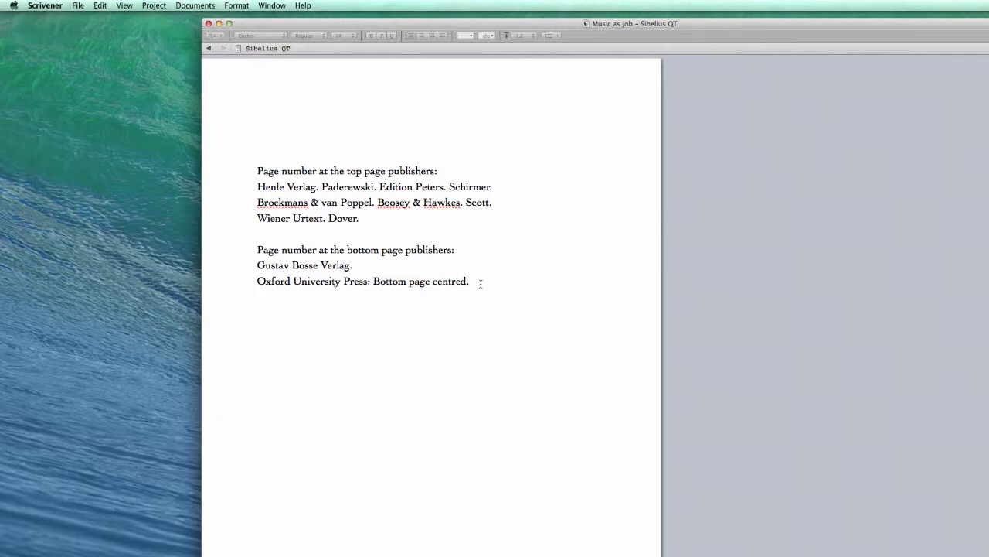
# Review the notes on publishers that place the page number at the top, highlighting the heading and the publisher list
pyautogui.click(255, 170)
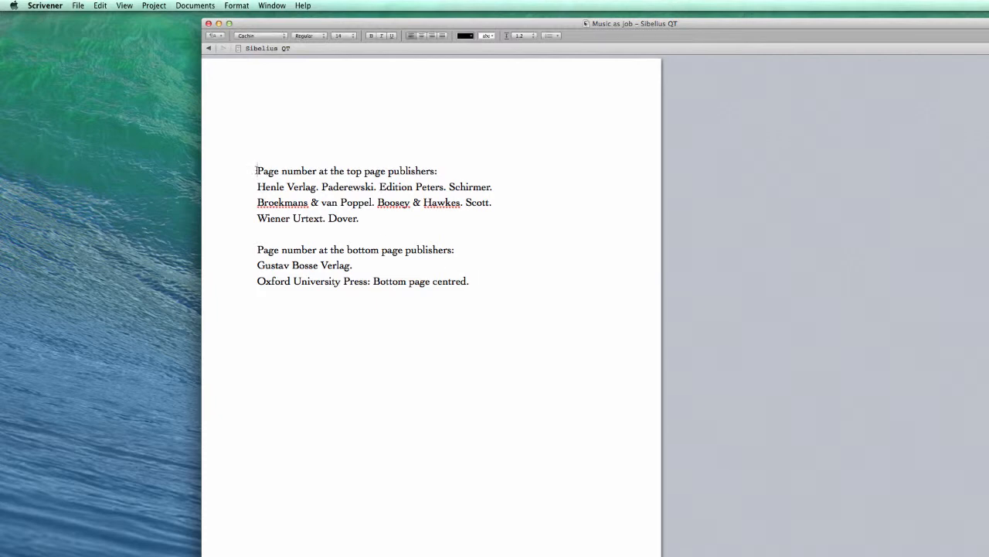
pyautogui.moveTo(256, 170); pyautogui.dragTo(508, 139)
pyautogui.click(552, 218)
pyautogui.moveTo(359, 218); pyautogui.dragTo(251, 186)
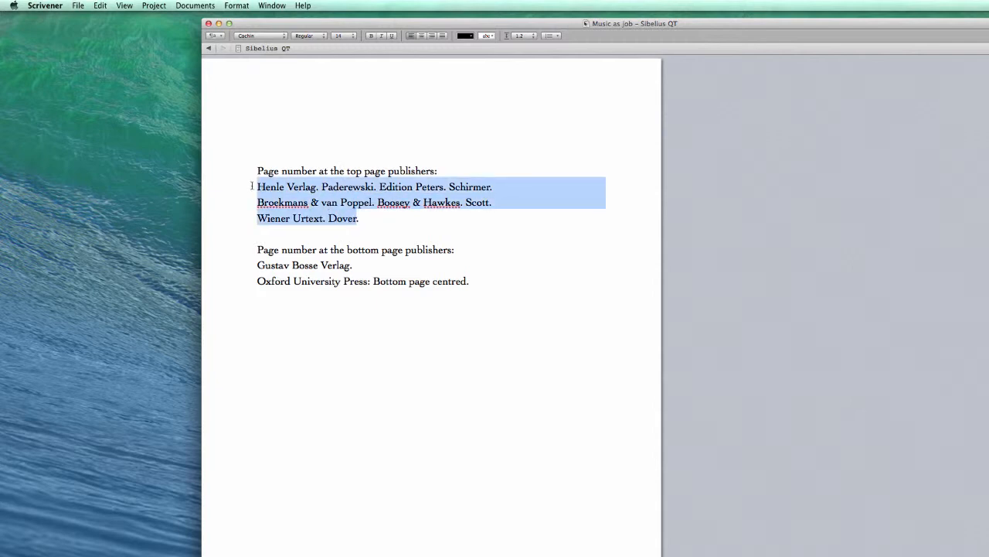
pyautogui.click(300, 218)
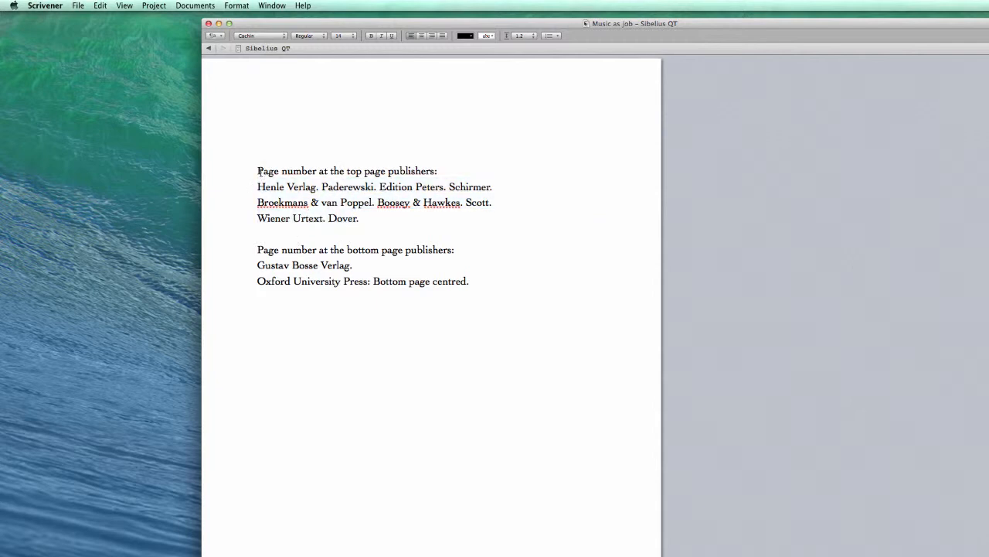
pyautogui.moveTo(258, 170); pyautogui.dragTo(364, 171)
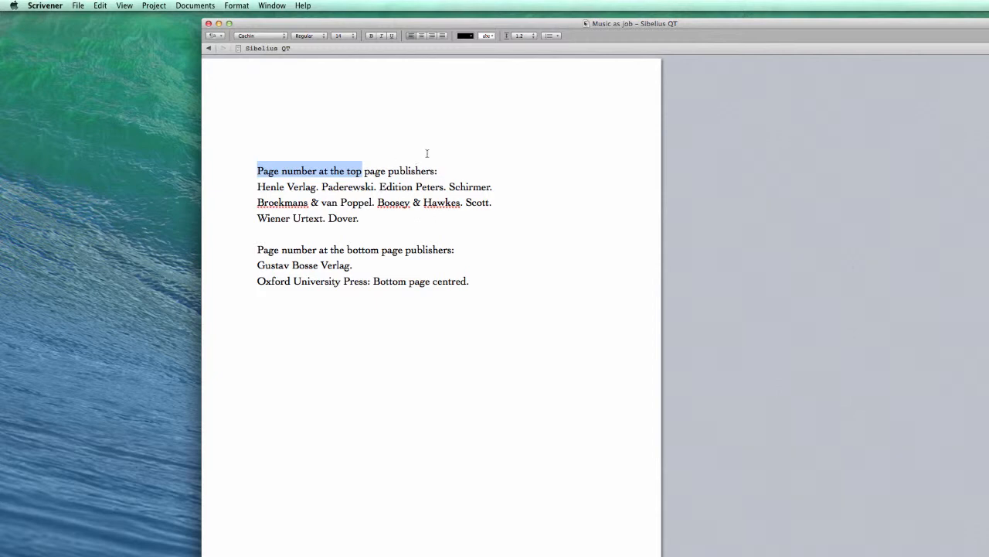
pyautogui.click(294, 187)
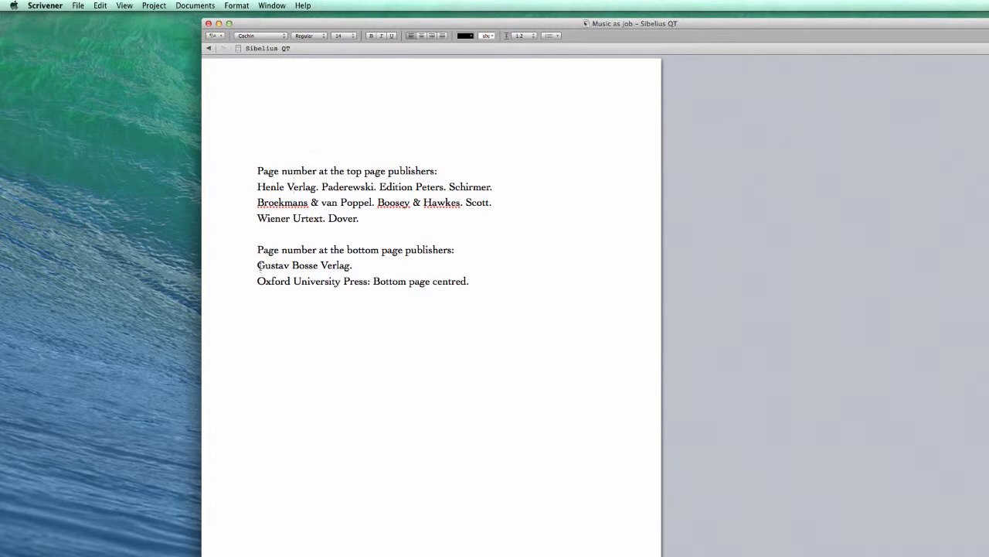
# Review the notes on publishers that place the page number at the bottom, highlighting Gustav Bosse Verlag, Oxford University Press and "centred"
pyautogui.moveTo(258, 265); pyautogui.dragTo(354, 265)
pyautogui.moveTo(439, 265); pyautogui.dragTo(488, 282)
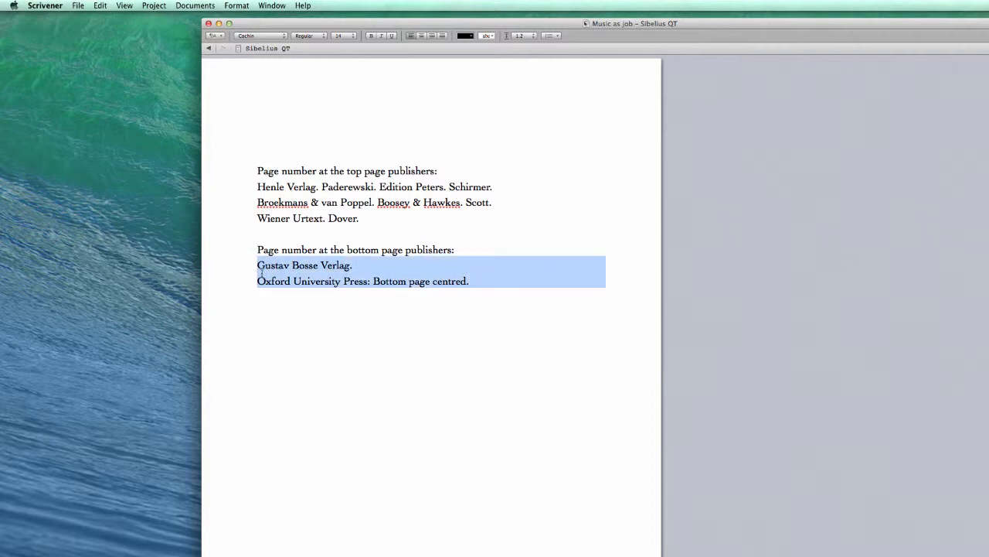
pyautogui.click(271, 312)
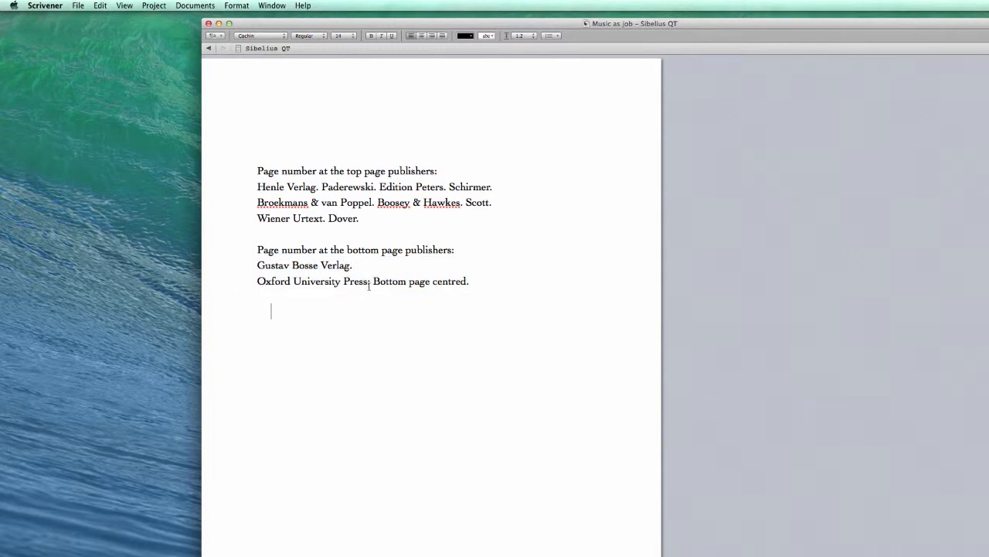
pyautogui.moveTo(470, 281); pyautogui.dragTo(431, 281)
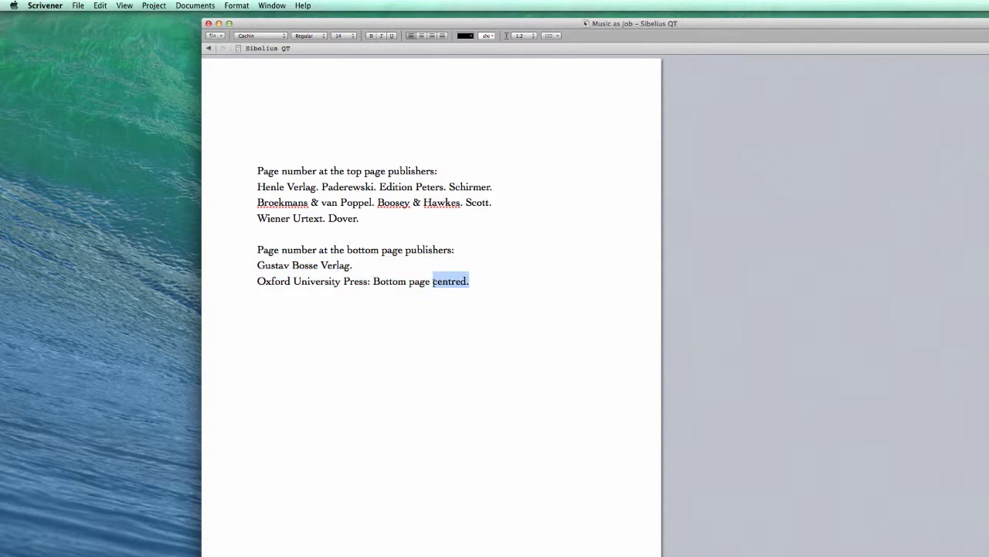
pyautogui.click(470, 312)
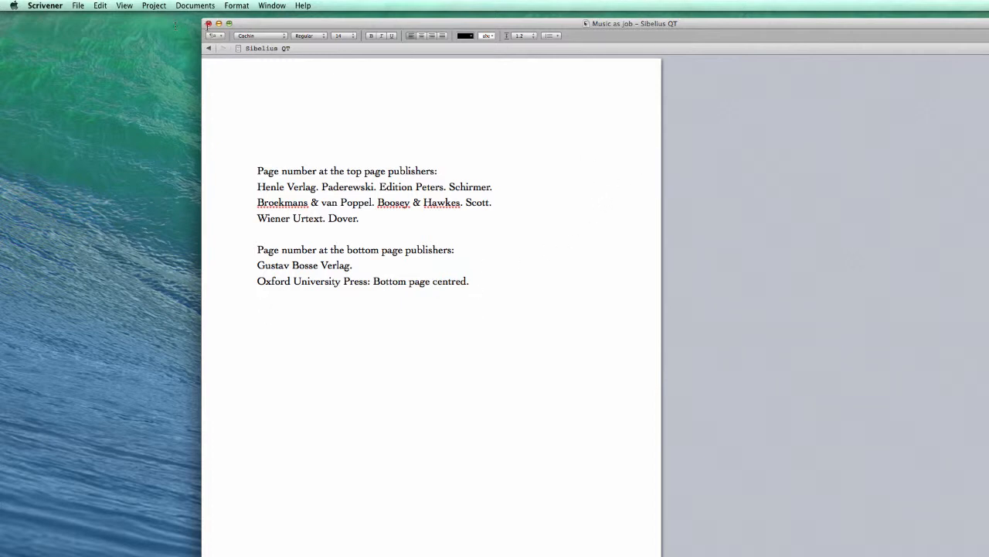
# Move the notes window slightly up and switch to Sibelius 6
pyautogui.moveTo(245, 26); pyautogui.dragTo(244, 19)
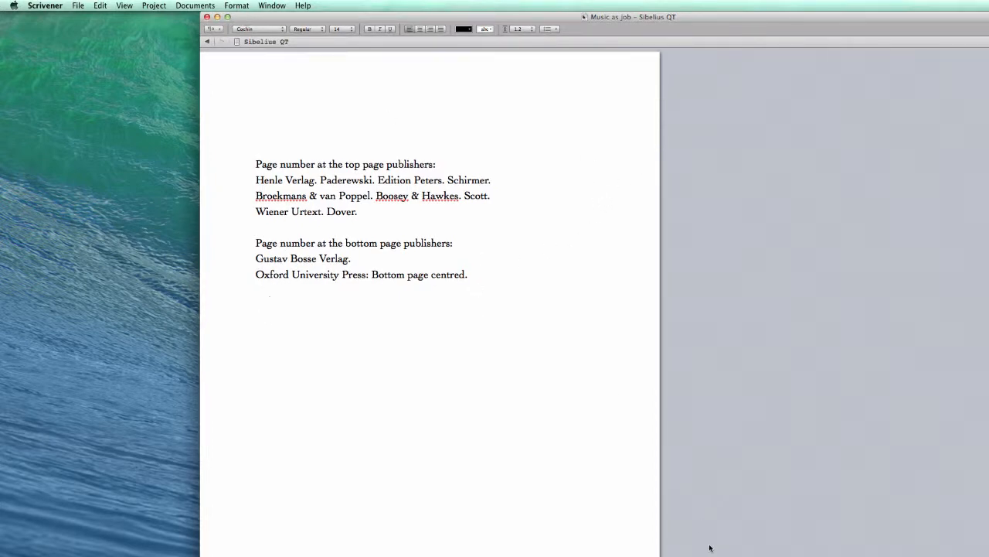
pyautogui.press('super+Tab')
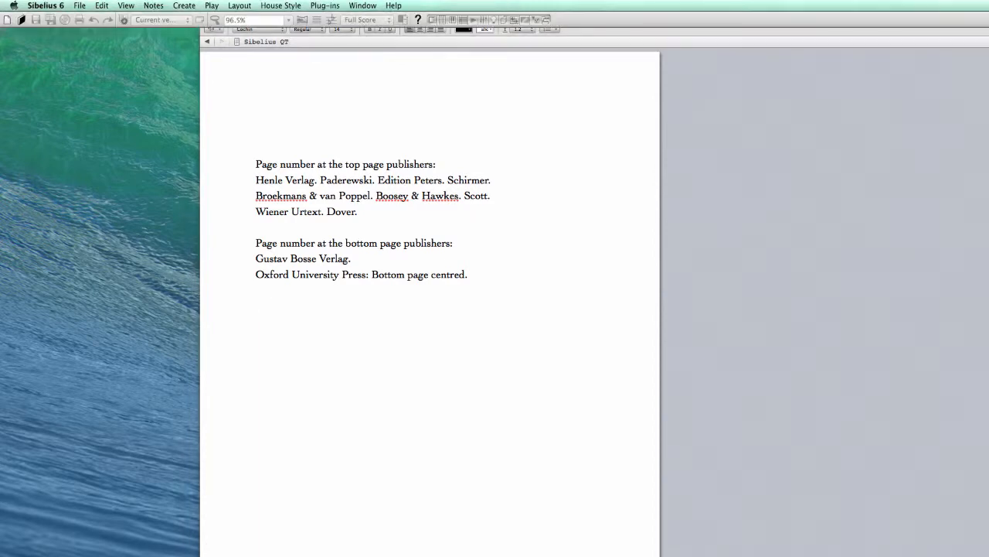
pyautogui.click(79, 5)
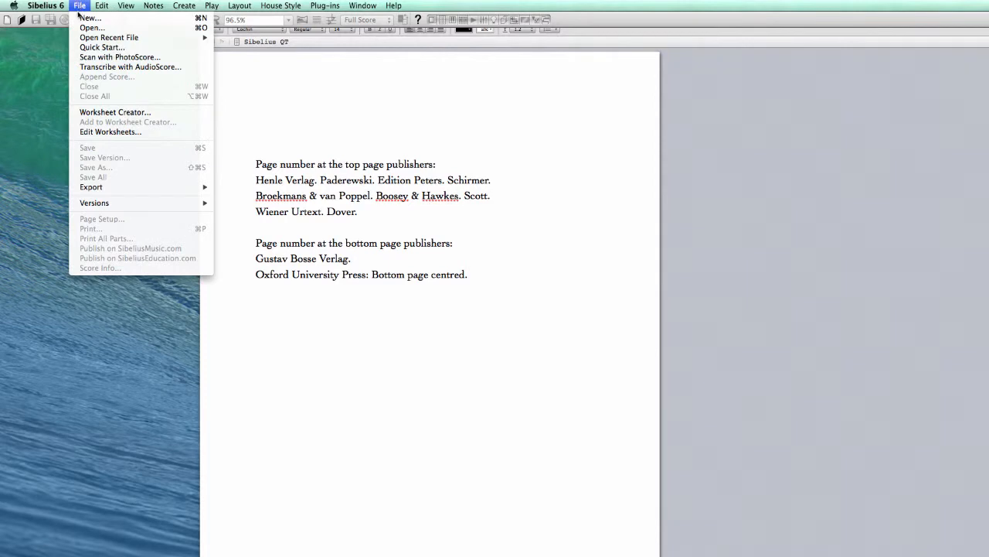
pyautogui.click(85, 18)
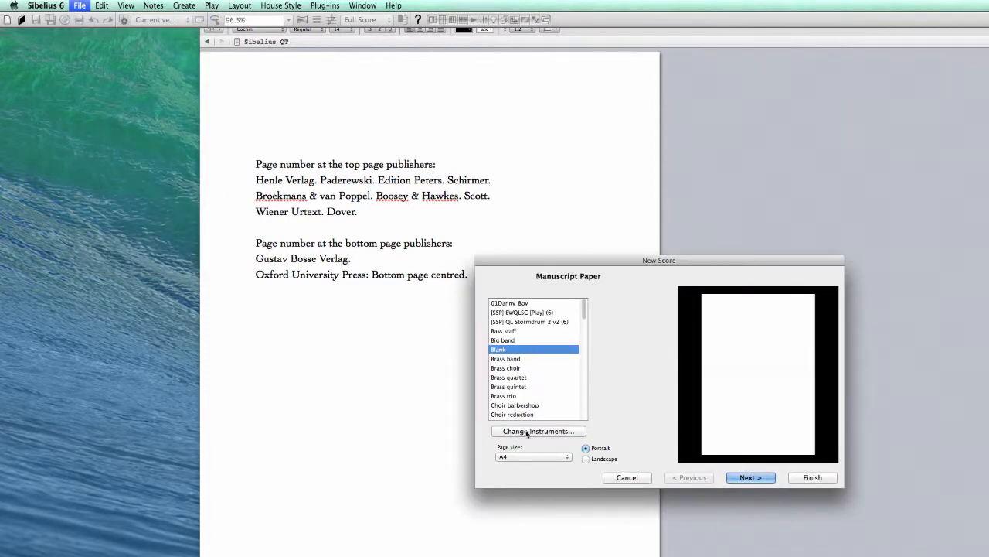
pyautogui.click(823, 479)
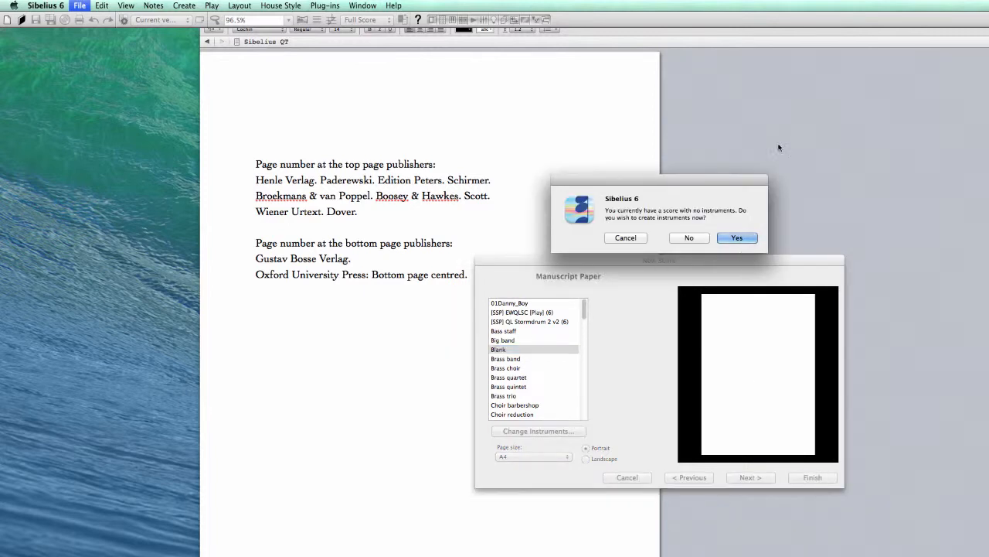
pyautogui.click(680, 240)
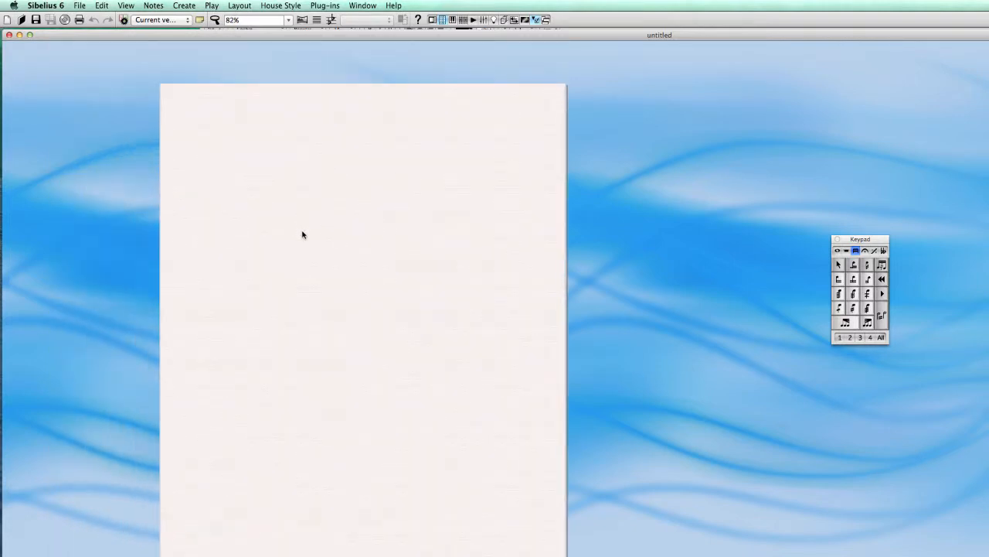
pyautogui.scroll(-1, 317, 231)
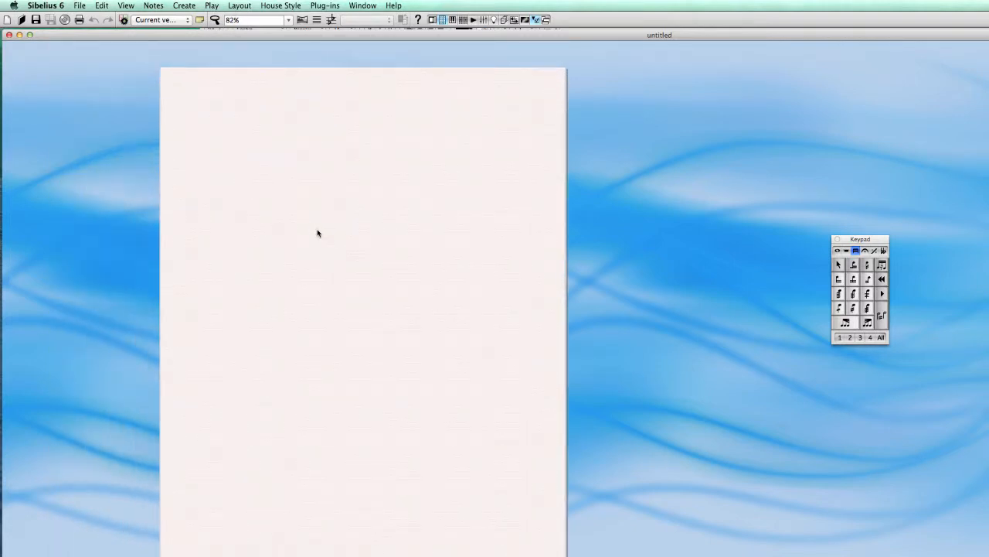
pyautogui.click(191, 6)
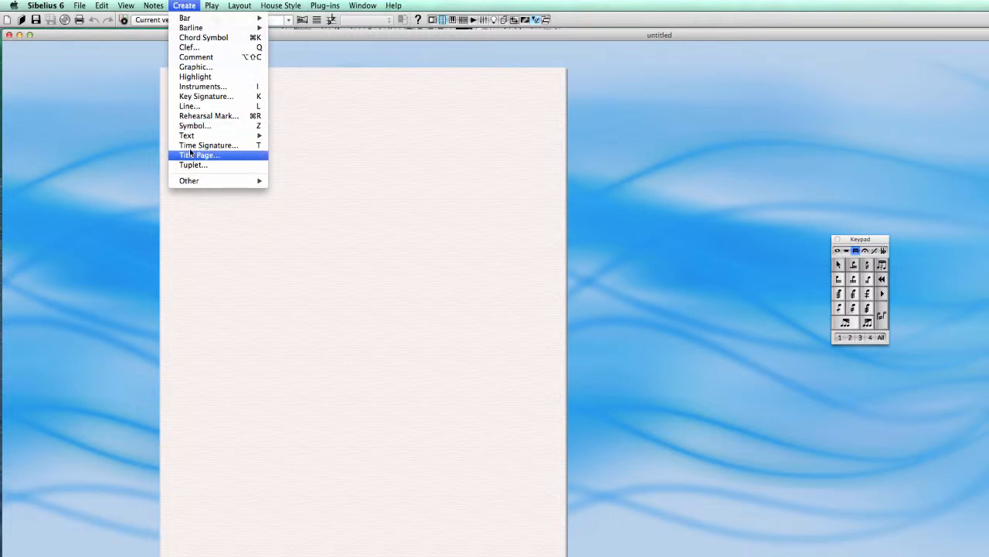
pyautogui.moveTo(155, 6)
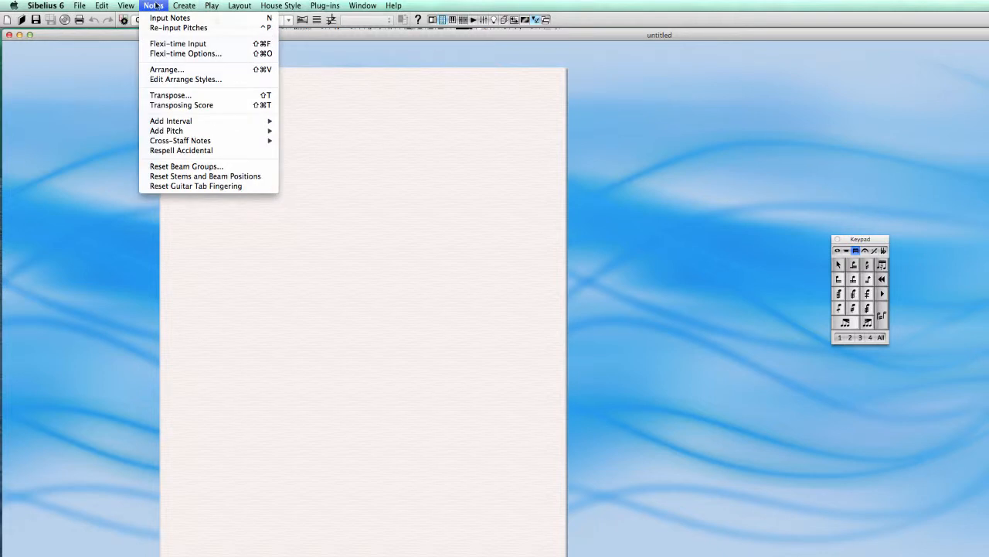
pyautogui.click(154, 5)
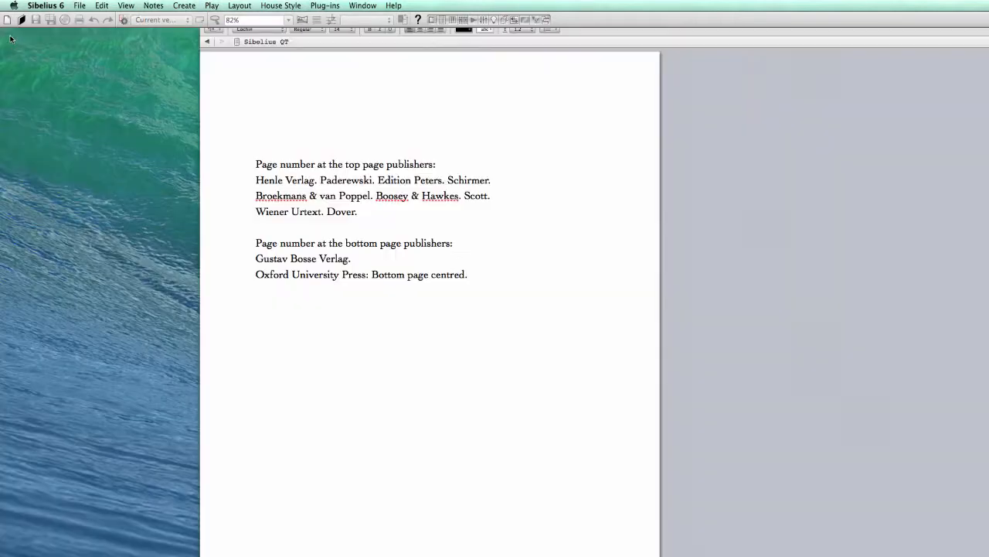
# Create a new A4 portrait score from the Big band manuscript paper
pyautogui.click(78, 5)
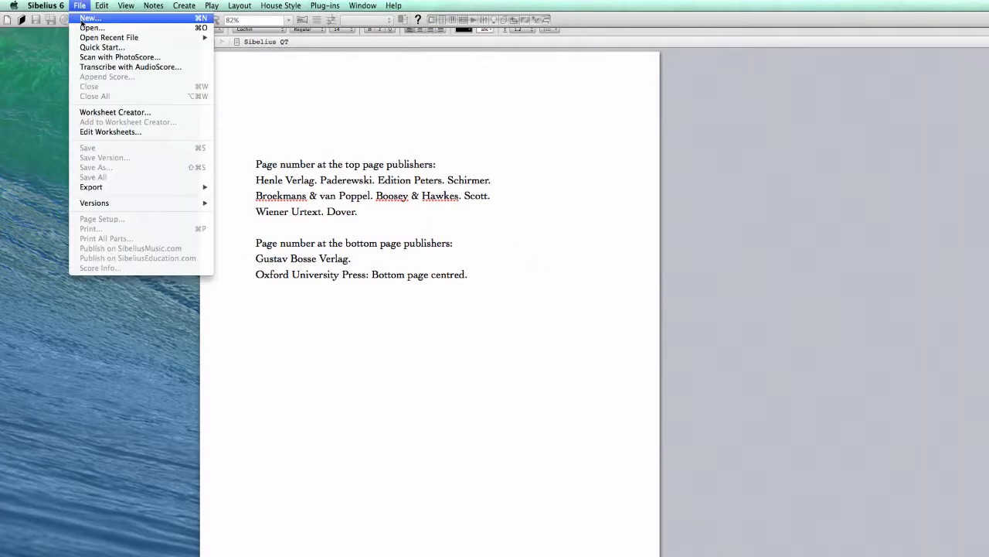
pyautogui.click(82, 19)
pyautogui.click(516, 341)
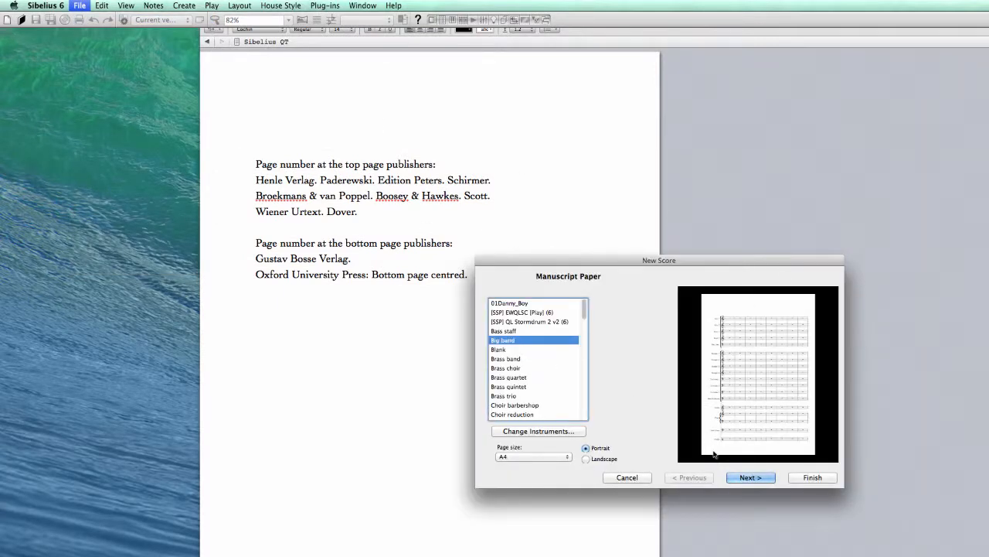
pyautogui.click(813, 477)
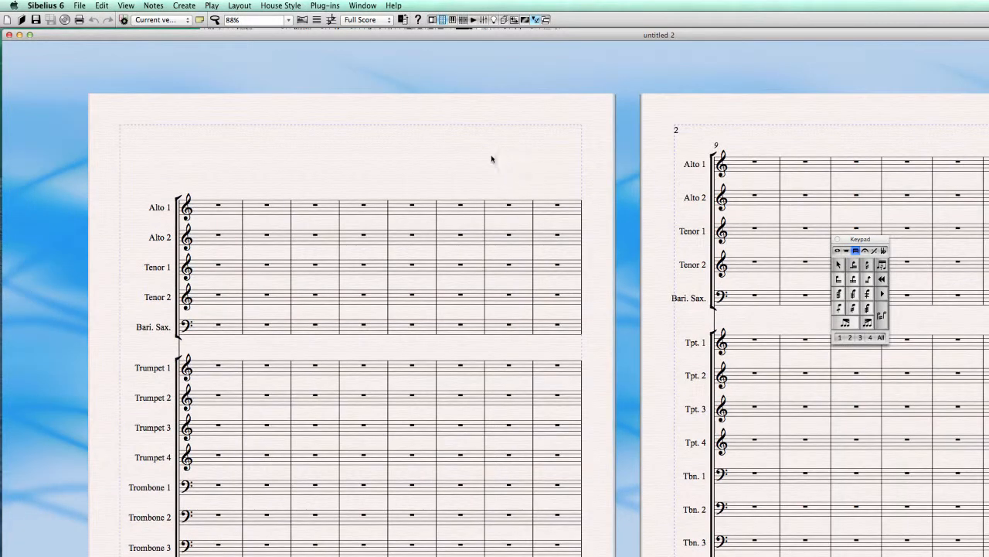
# Examine the page number placement across the first two pages of the big band score
pyautogui.moveTo(646, 206); pyautogui.dragTo(570, 160)
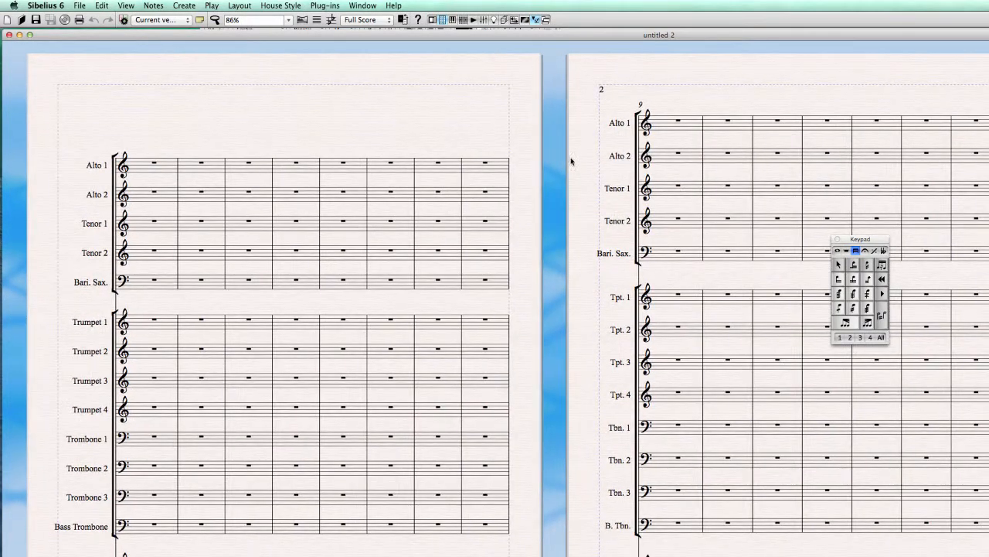
pyautogui.scroll(-2, 659, 206)
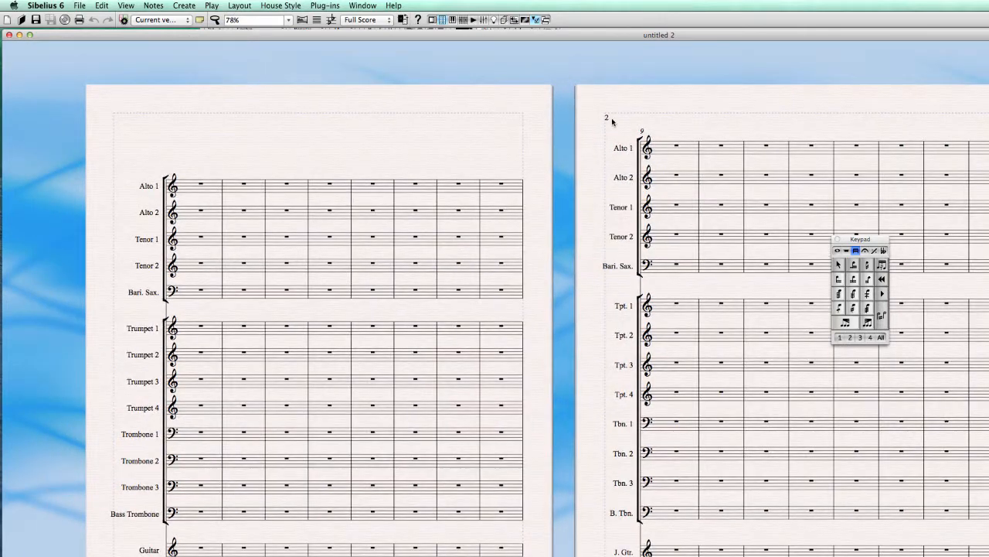
pyautogui.moveTo(615, 147); pyautogui.dragTo(589, 129)
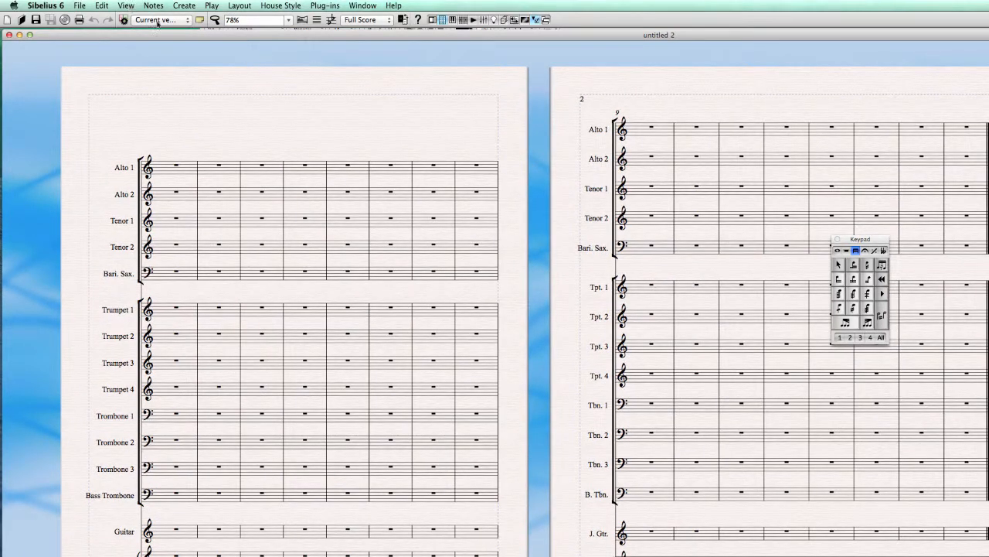
pyautogui.click(126, 6)
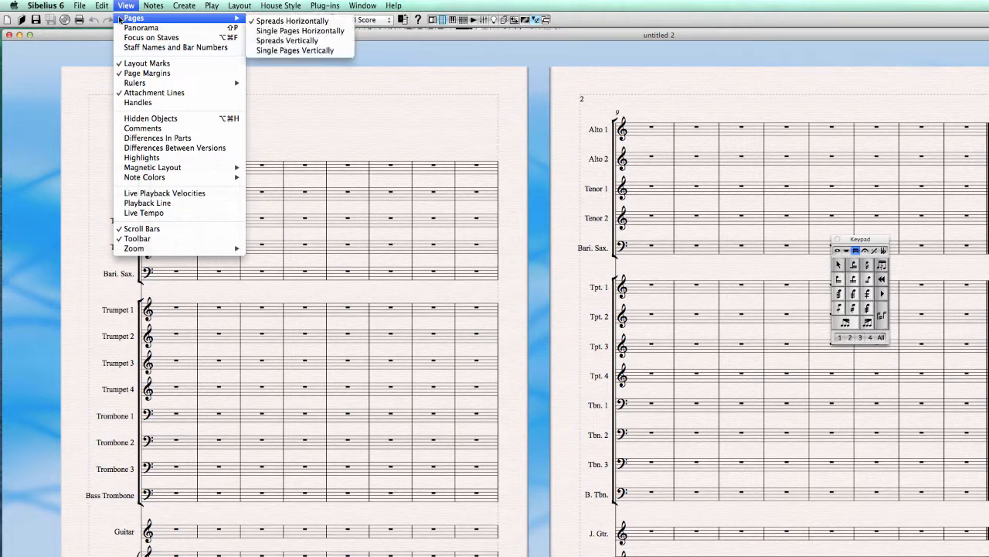
pyautogui.click(472, 138)
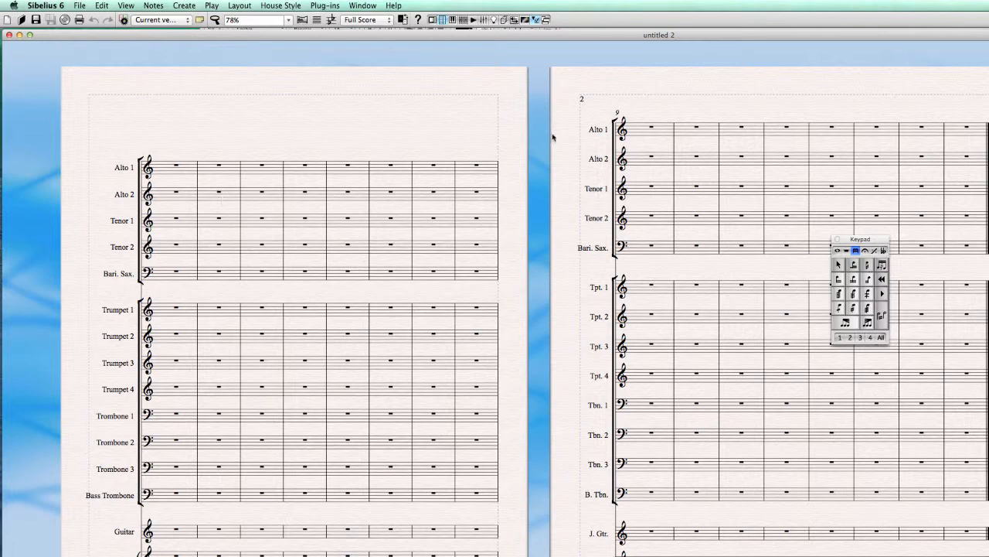
pyautogui.moveTo(549, 142); pyautogui.dragTo(527, 132)
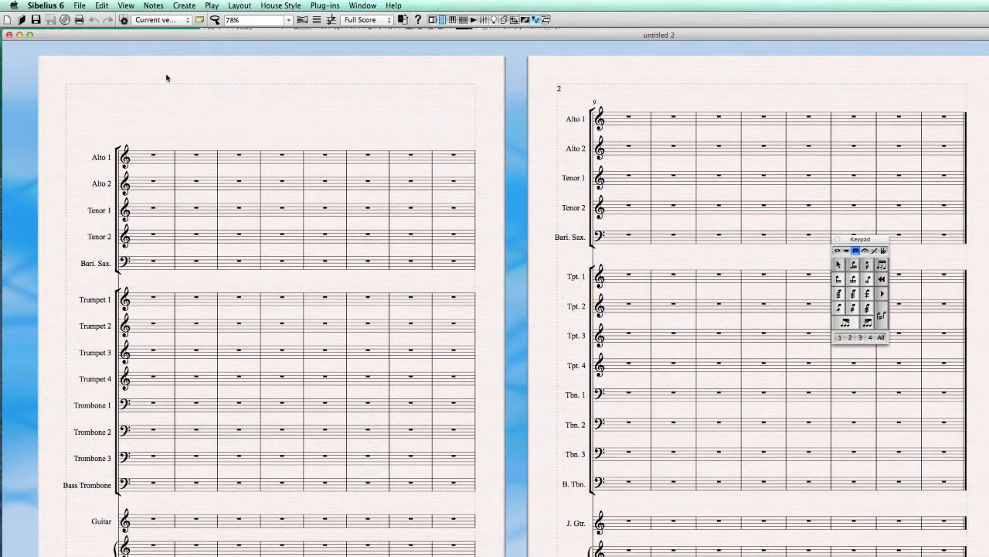
pyautogui.moveTo(462, 126); pyautogui.dragTo(98, 133)
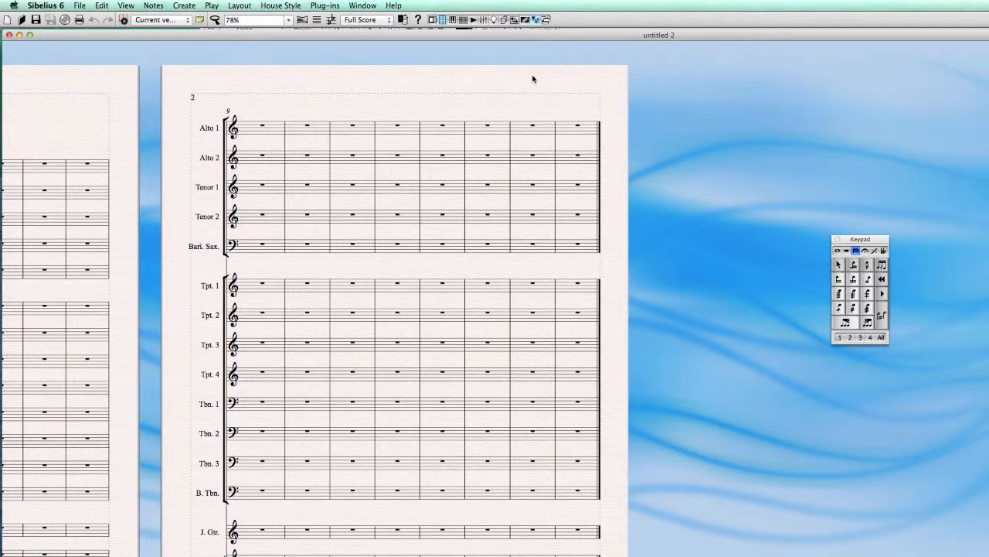
pyautogui.moveTo(532, 79); pyautogui.dragTo(837, 75)
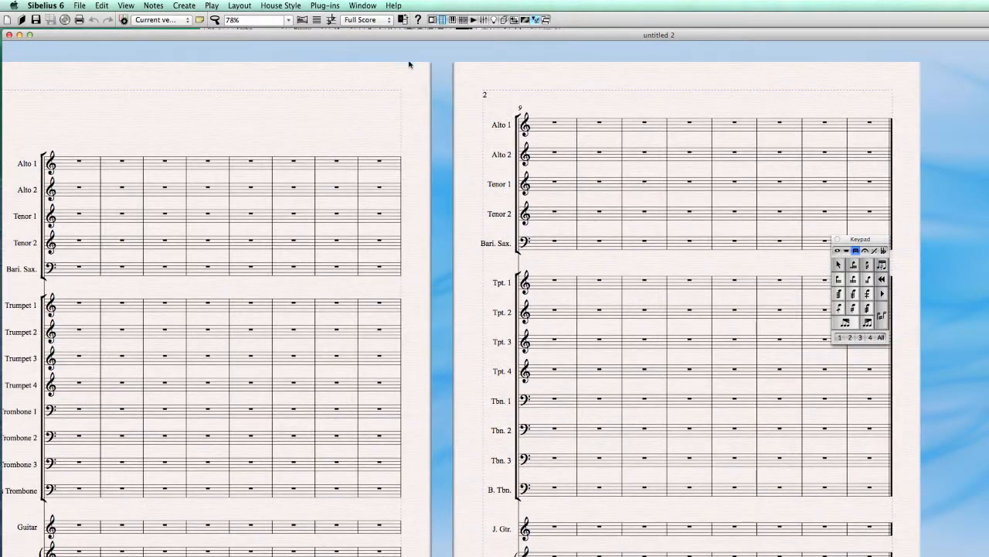
pyautogui.moveTo(358, 92); pyautogui.dragTo(433, 90)
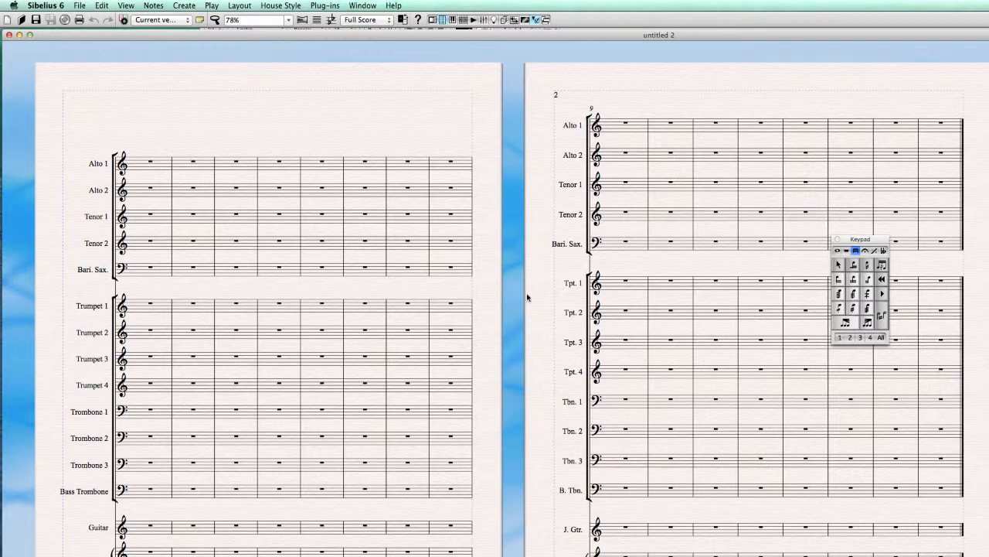
pyautogui.moveTo(531, 308)
pyautogui.mouseDown()
pyautogui.moveTo(536, 296)
pyautogui.moveTo(530, 310)
pyautogui.mouseUp()
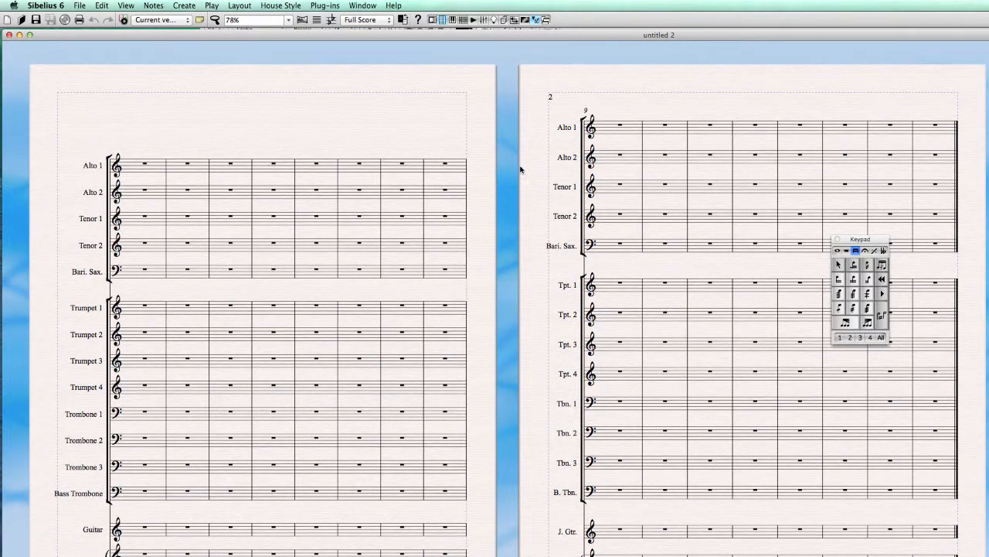
# Check the page arrangement options for the score view, then inspect page two
pyautogui.click(154, 5)
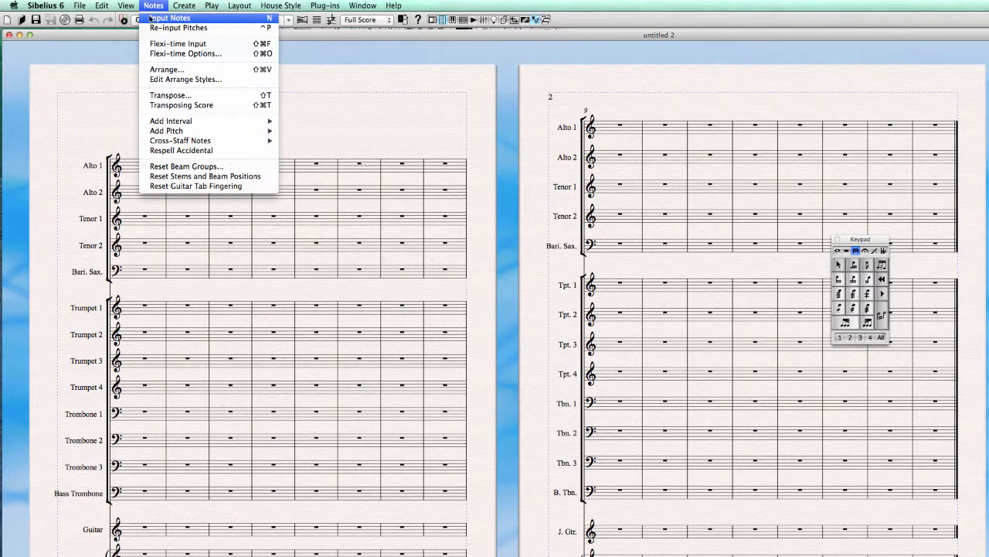
pyautogui.moveTo(133, 18)
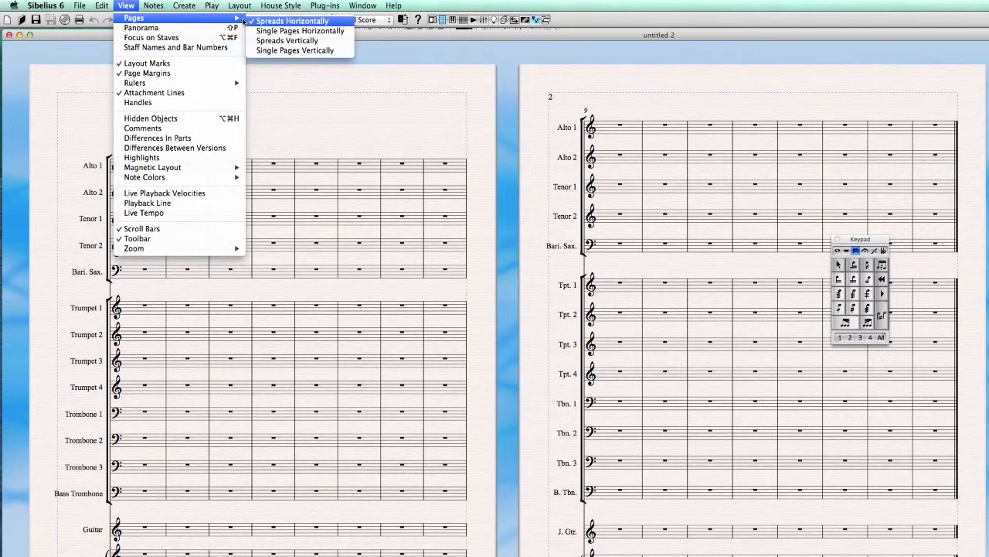
pyautogui.click(218, 48)
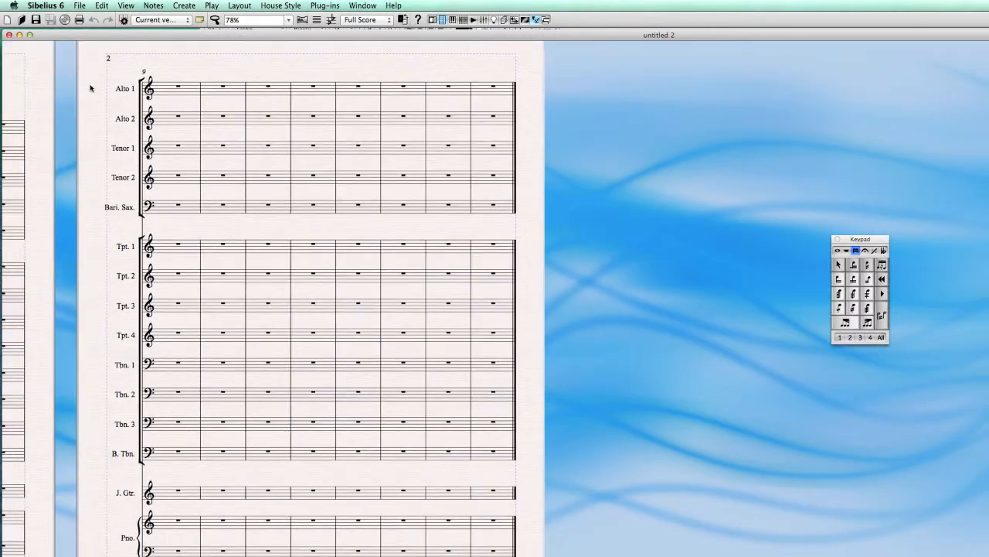
# Insert a page break at the end of bar 13 on page two
pyautogui.click(381, 178)
pyautogui.press('super+Return')
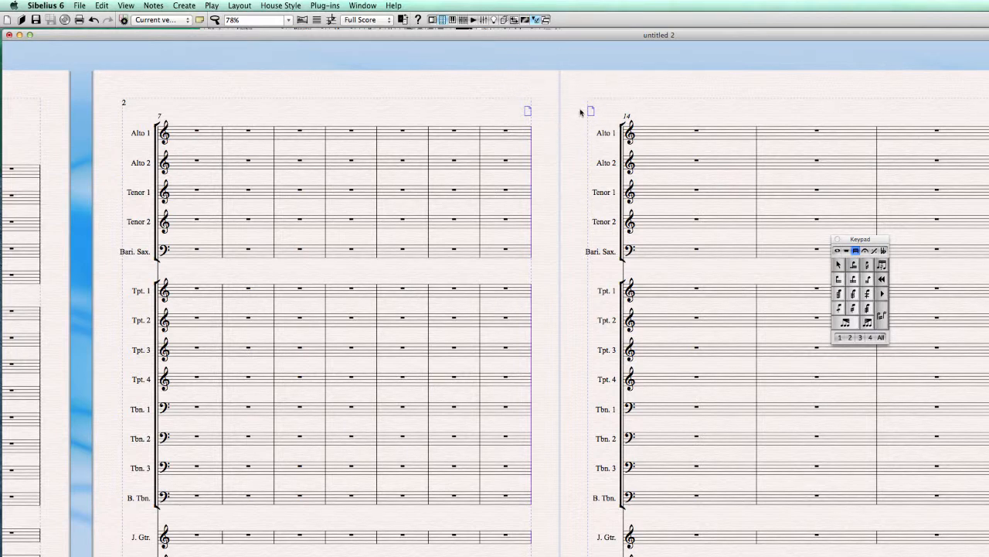
pyautogui.moveTo(567, 172); pyautogui.dragTo(619, 157)
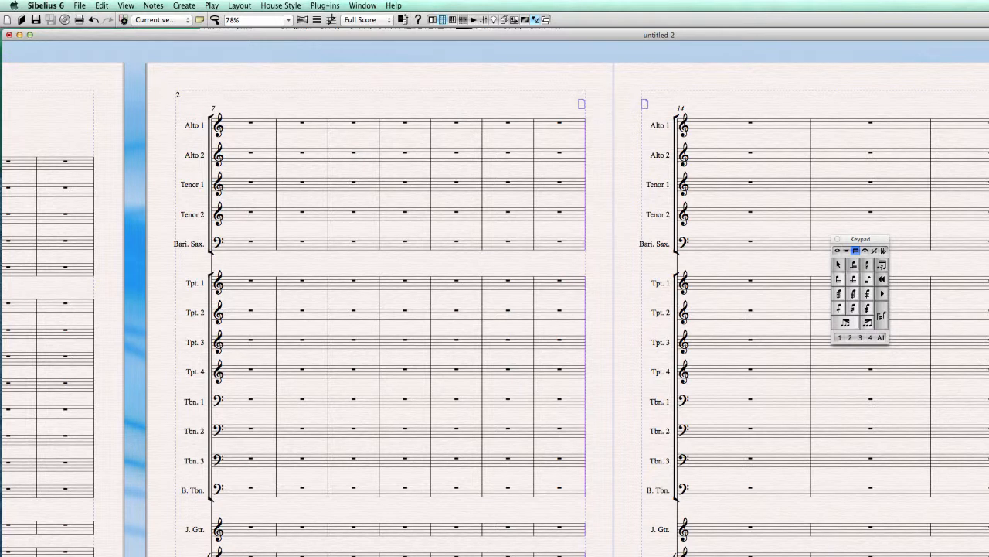
pyautogui.moveTo(969, 84); pyautogui.dragTo(786, 72)
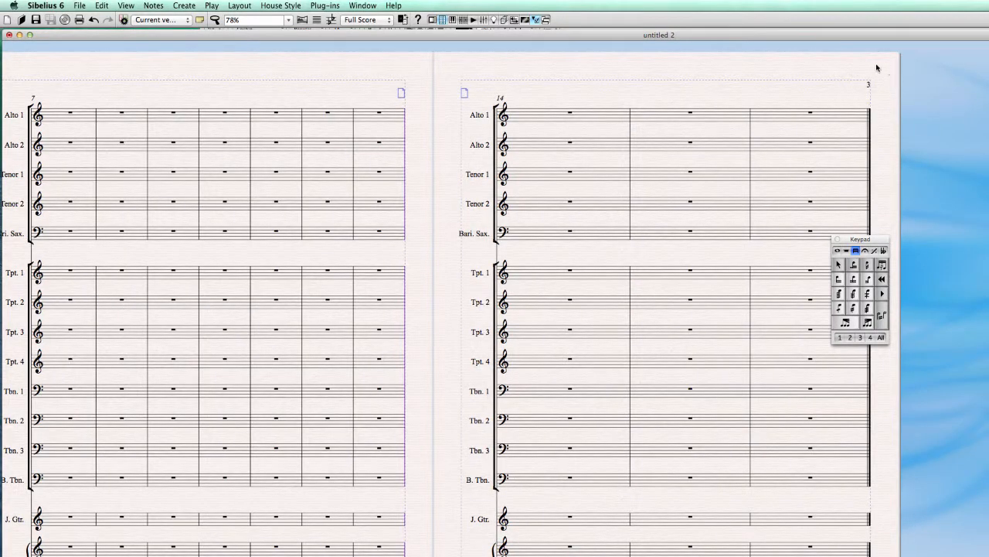
# Examine the page number positions on the facing pages two and three of the score
pyautogui.moveTo(355, 97); pyautogui.dragTo(463, 100)
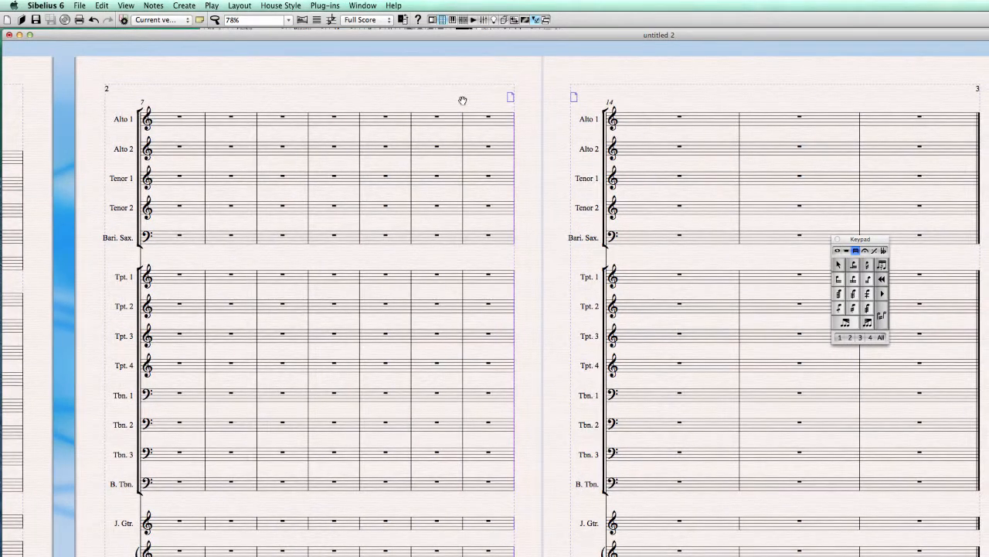
pyautogui.moveTo(462, 101); pyautogui.dragTo(426, 106)
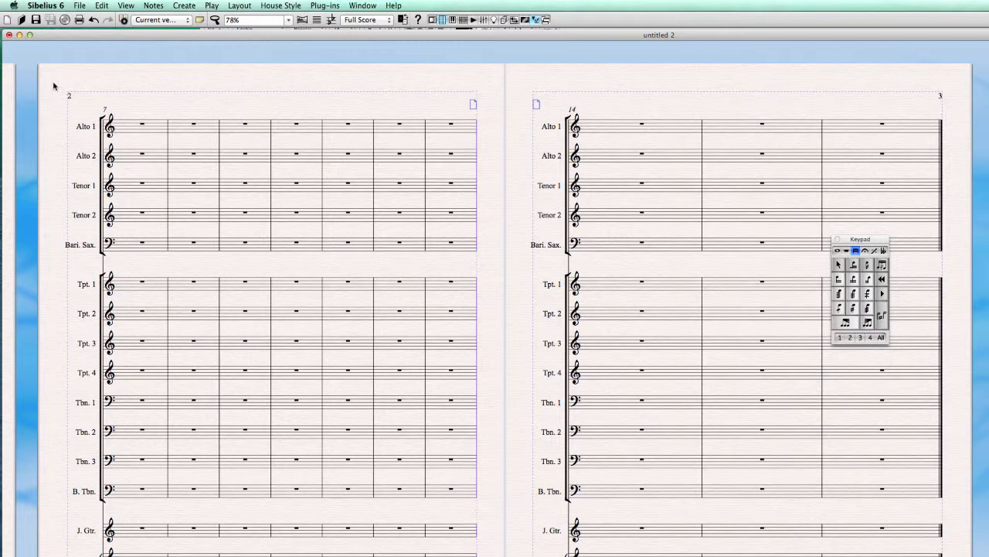
pyautogui.hscroll(5, 518, 77)
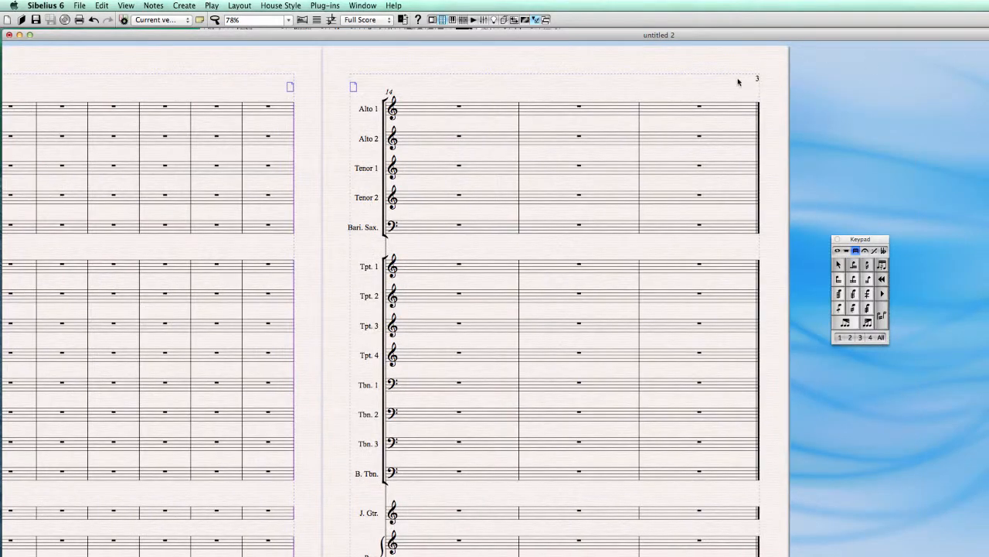
pyautogui.moveTo(756, 88); pyautogui.dragTo(866, 108)
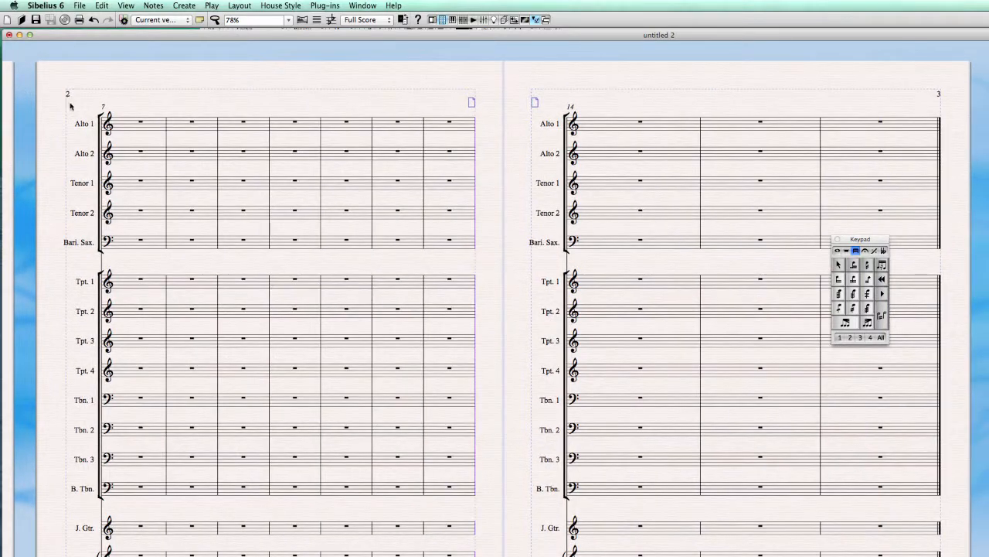
pyautogui.moveTo(500, 121); pyautogui.dragTo(487, 119)
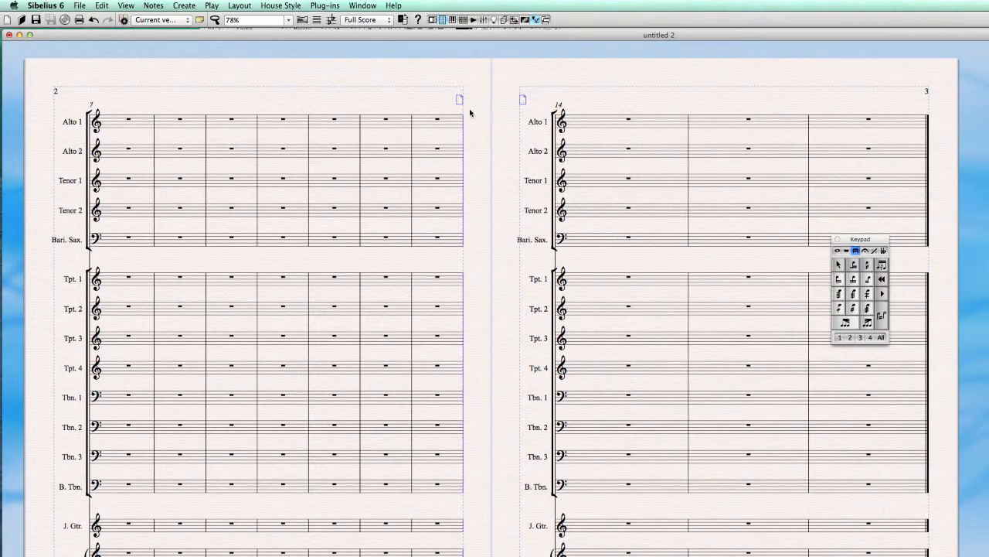
pyautogui.moveTo(368, 80); pyautogui.dragTo(375, 88)
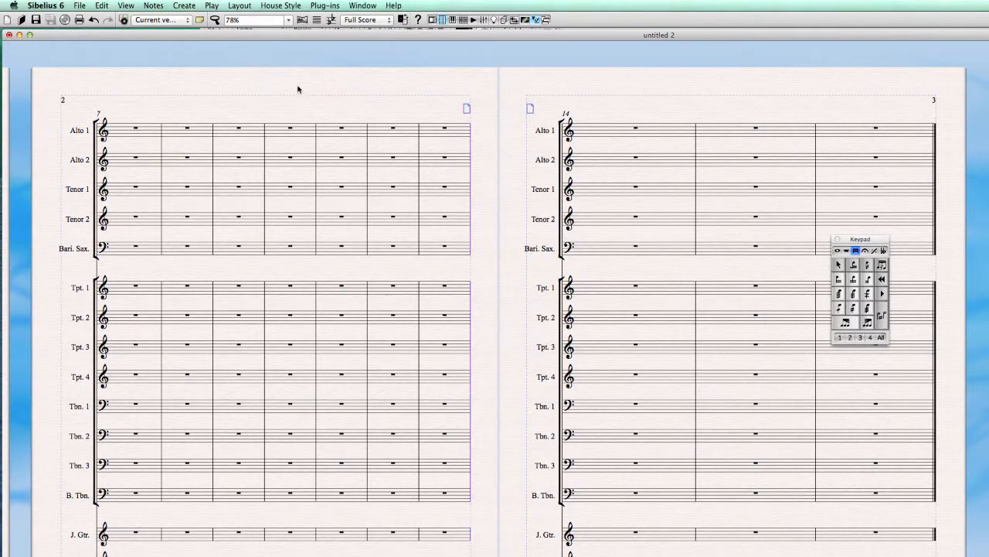
pyautogui.moveTo(299, 88)
pyautogui.mouseDown()
pyautogui.moveTo(283, 78)
pyautogui.moveTo(988, 78)
pyautogui.moveTo(954, 106)
pyautogui.moveTo(585, 132)
pyautogui.moveTo(304, 113)
pyautogui.moveTo(309, 99)
pyautogui.moveTo(294, 94)
pyautogui.mouseUp()
pyautogui.moveTo(294, 85); pyautogui.dragTo(250, 93)
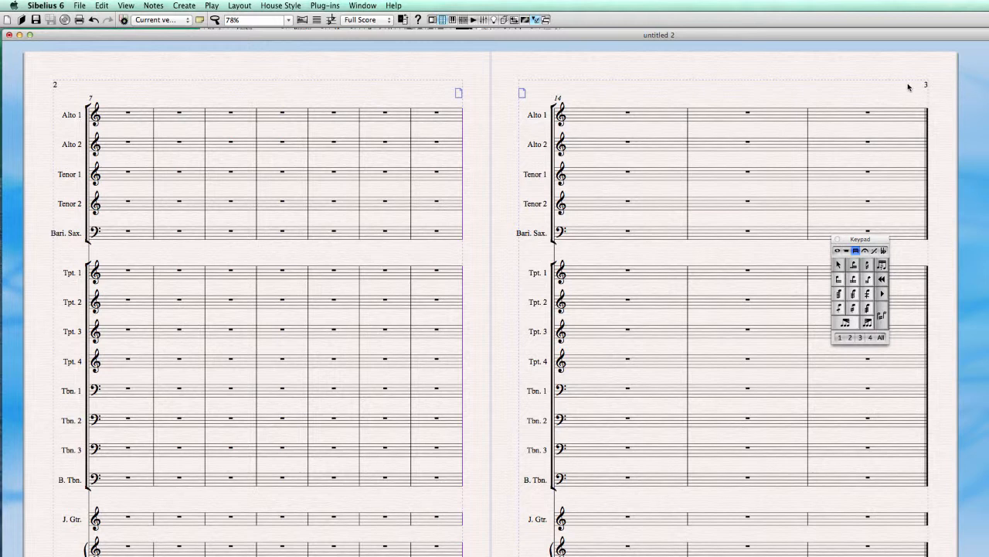
pyautogui.hscroll(2, 568, 81)
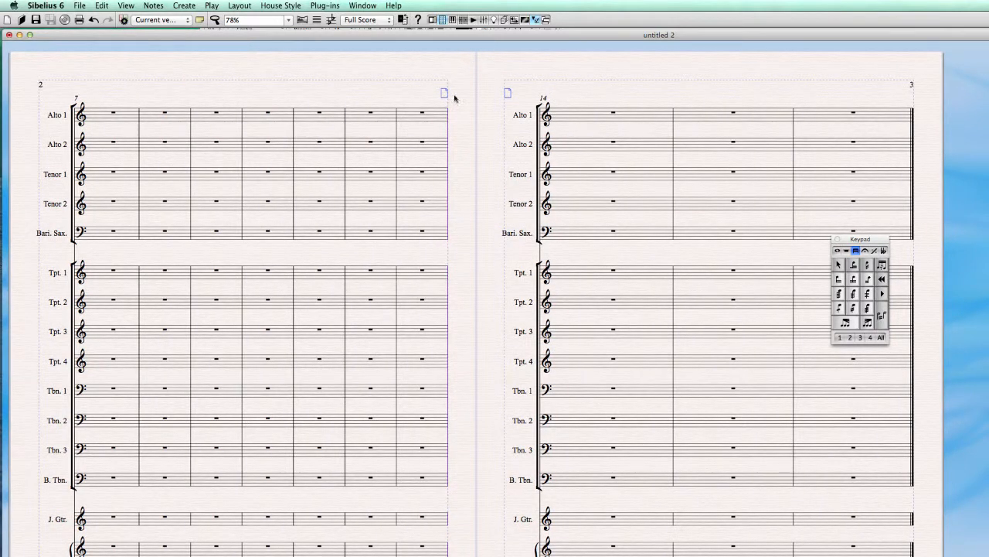
pyautogui.hscroll(2, 666, 71)
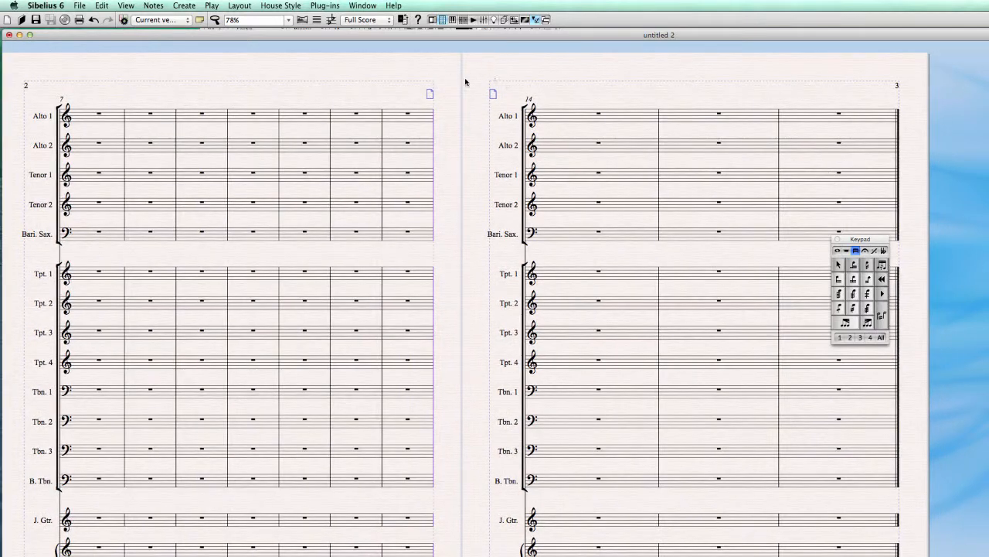
pyautogui.moveTo(746, 100); pyautogui.dragTo(648, 108)
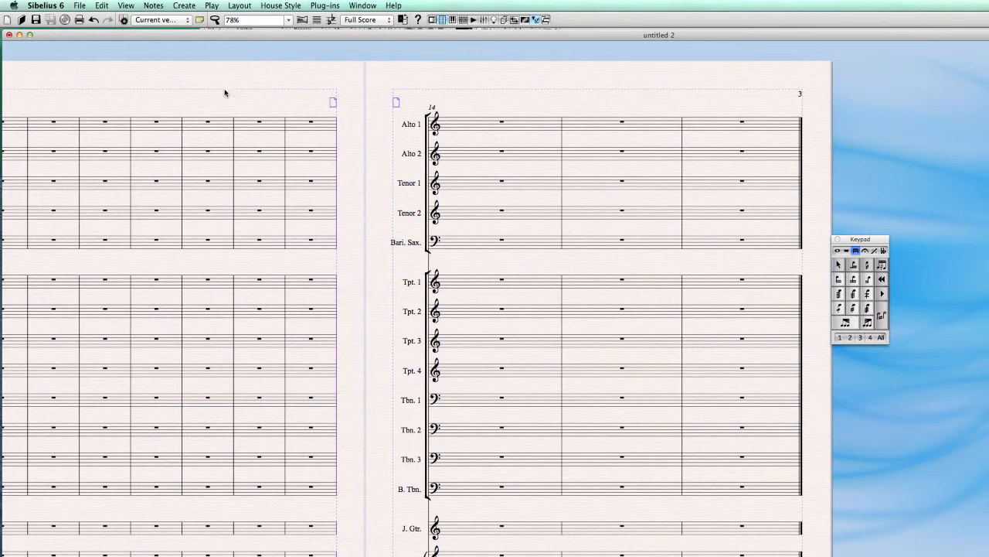
pyautogui.moveTo(542, 106); pyautogui.dragTo(497, 103)
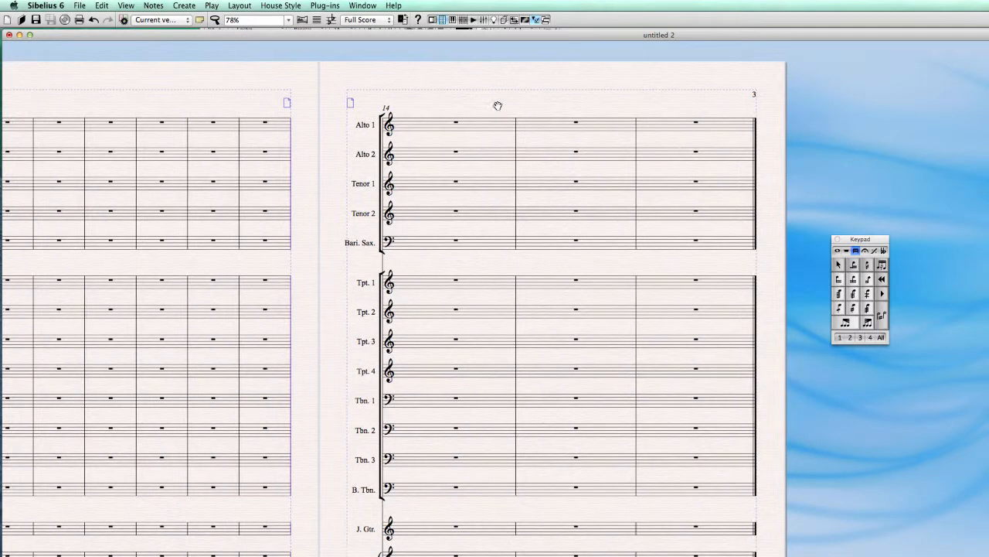
# Set the page view to Single Pages Horizontally and compare the page number positions on pages two and three
pyautogui.click(126, 5)
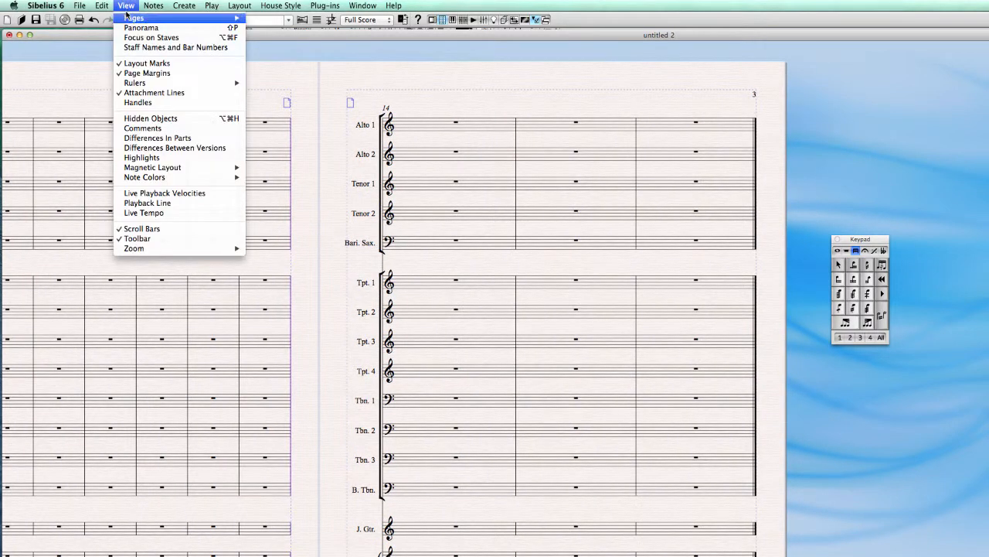
pyautogui.moveTo(135, 18)
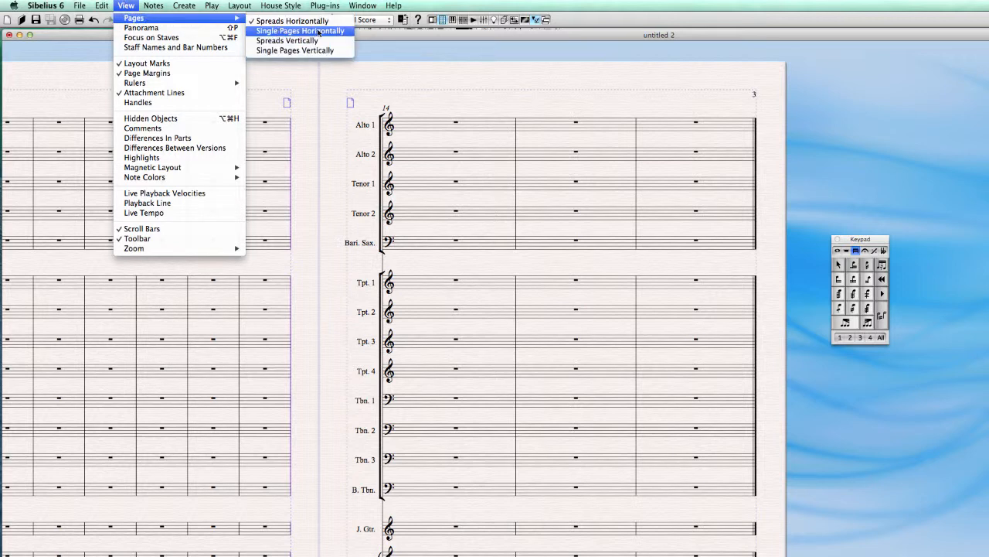
pyautogui.click(346, 34)
pyautogui.moveTo(389, 97); pyautogui.dragTo(399, 123)
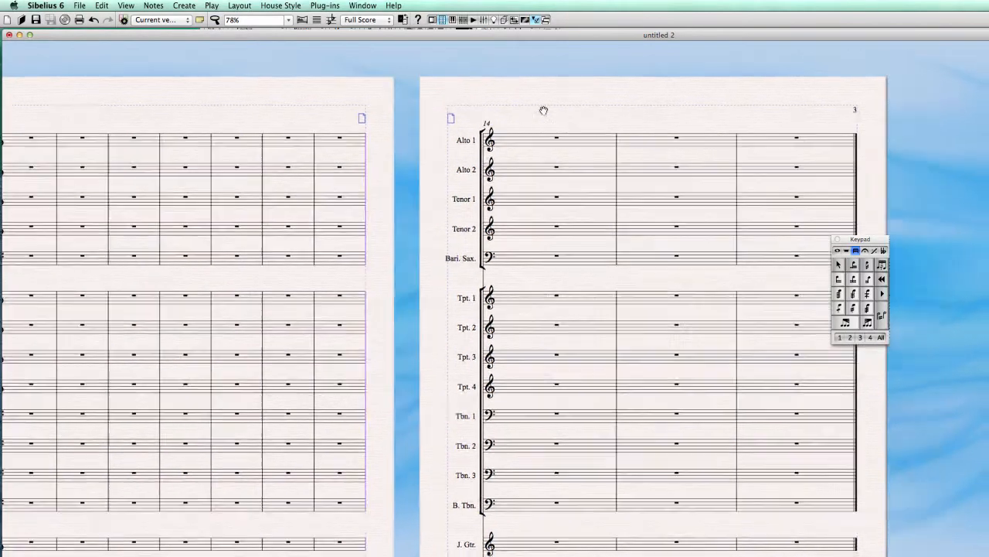
pyautogui.moveTo(543, 108); pyautogui.dragTo(418, 106)
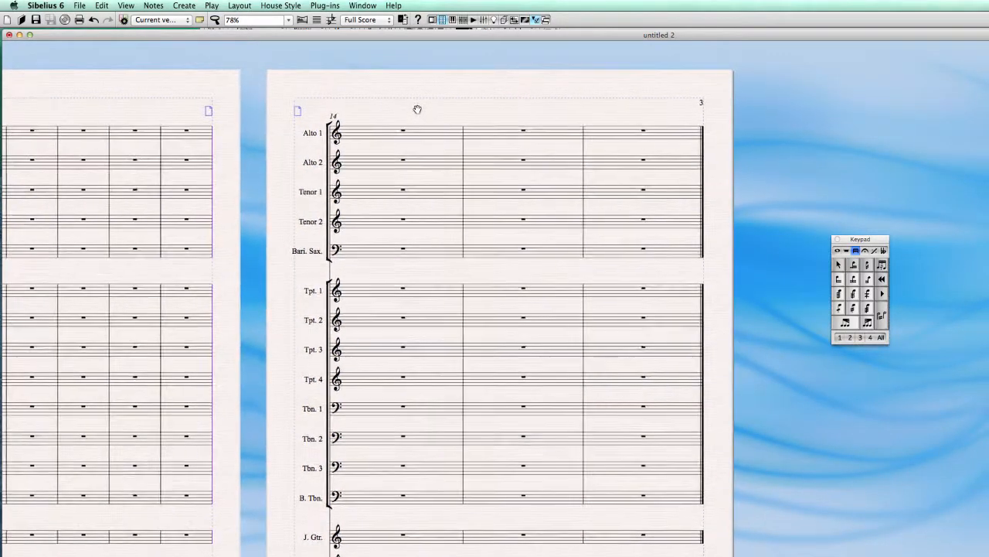
pyautogui.moveTo(657, 115); pyautogui.dragTo(868, 97)
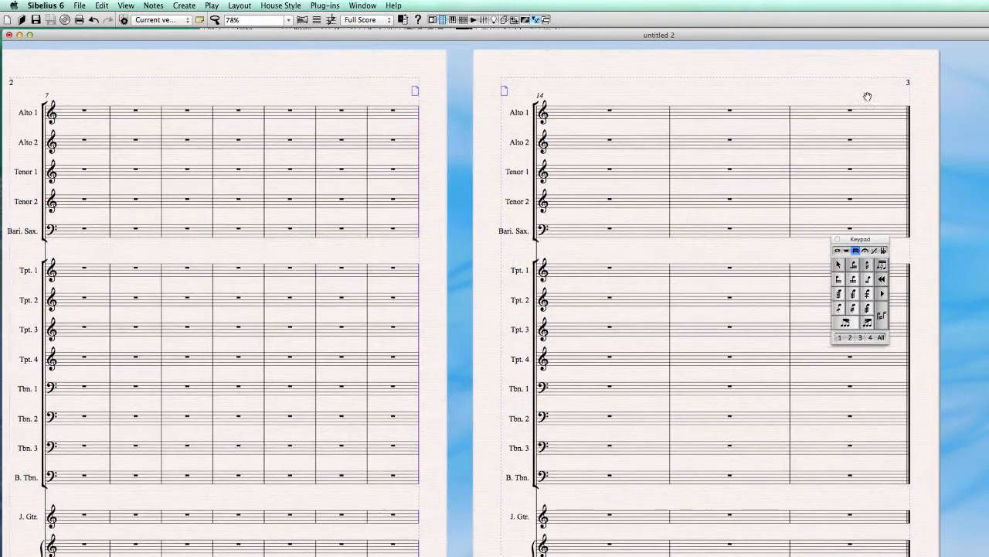
pyautogui.moveTo(386, 108); pyautogui.dragTo(456, 123)
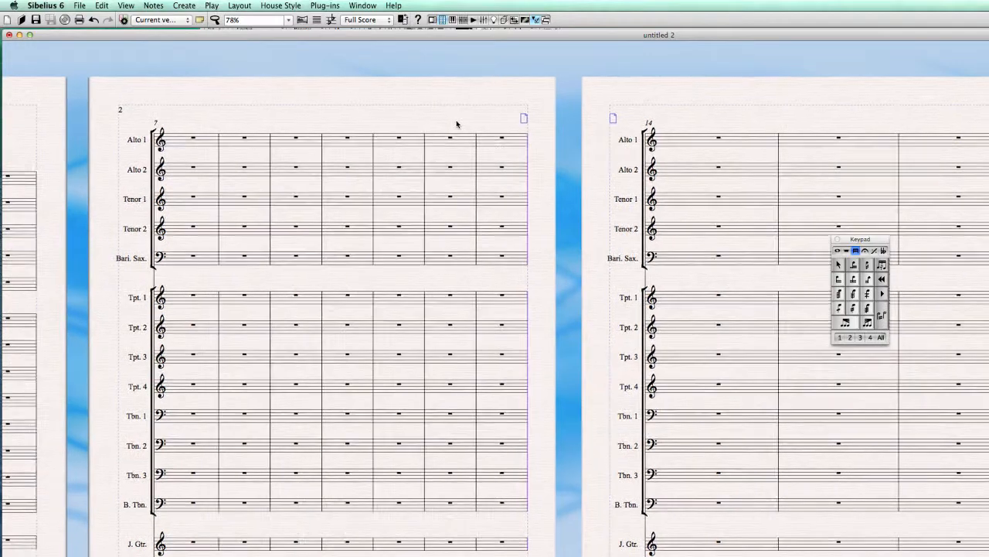
pyautogui.moveTo(548, 130); pyautogui.dragTo(475, 125)
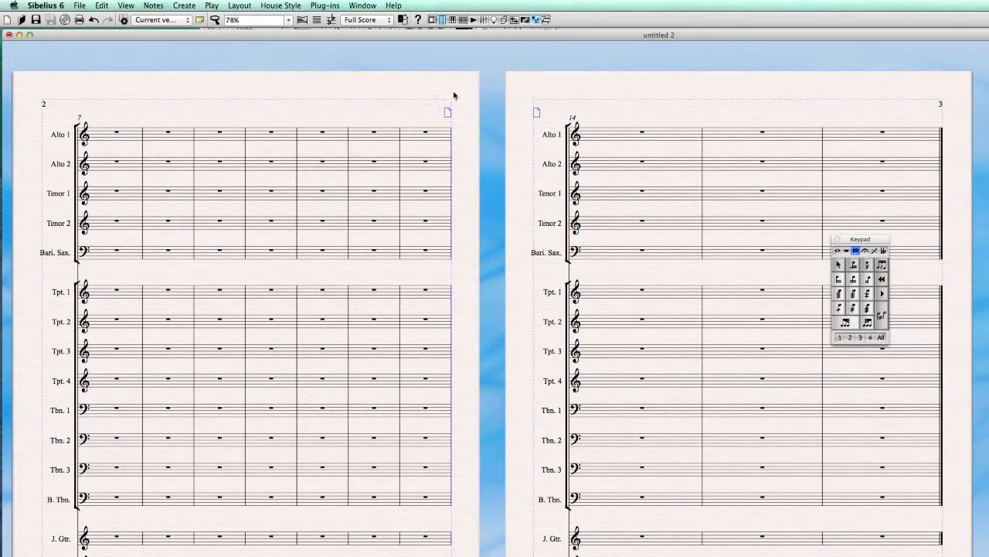
pyautogui.moveTo(871, 116); pyautogui.dragTo(797, 122)
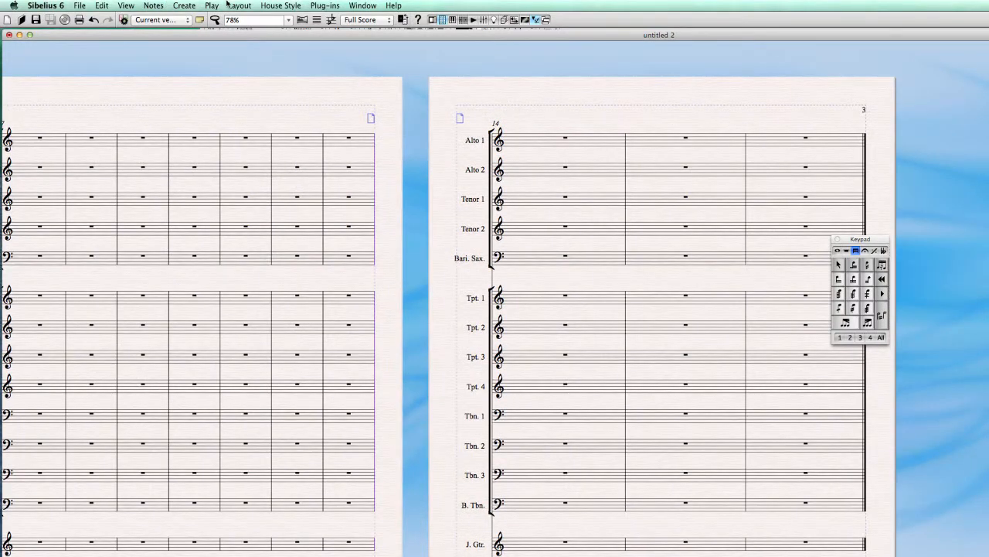
# Edit the Page numbers text style so its horizontal position aligns to the right of the page
pyautogui.click(278, 5)
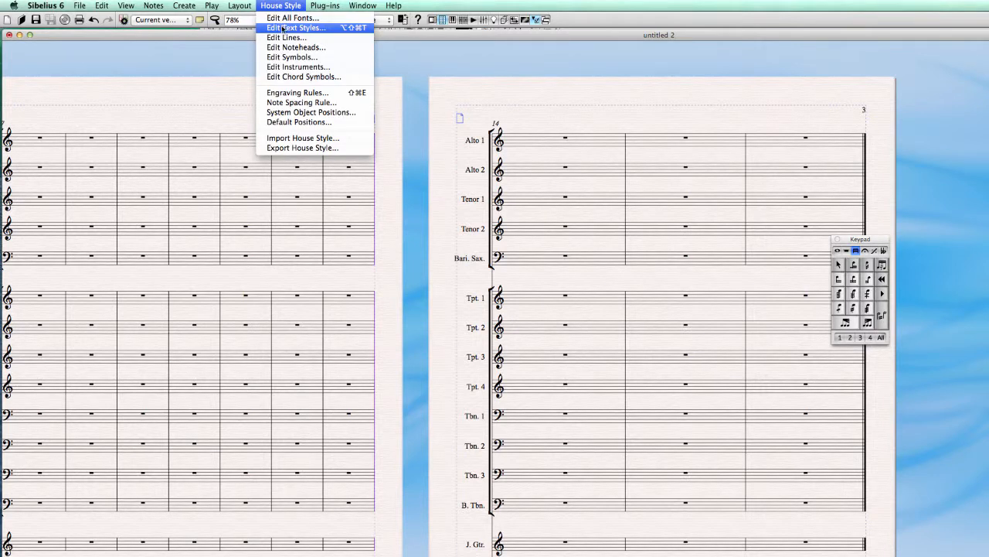
pyautogui.click(283, 29)
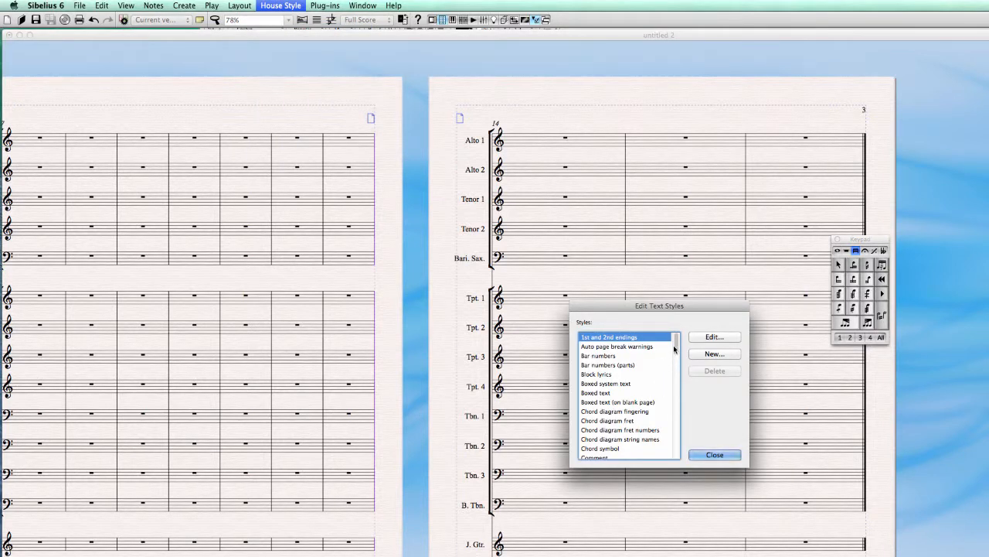
pyautogui.moveTo(675, 349); pyautogui.dragTo(691, 409)
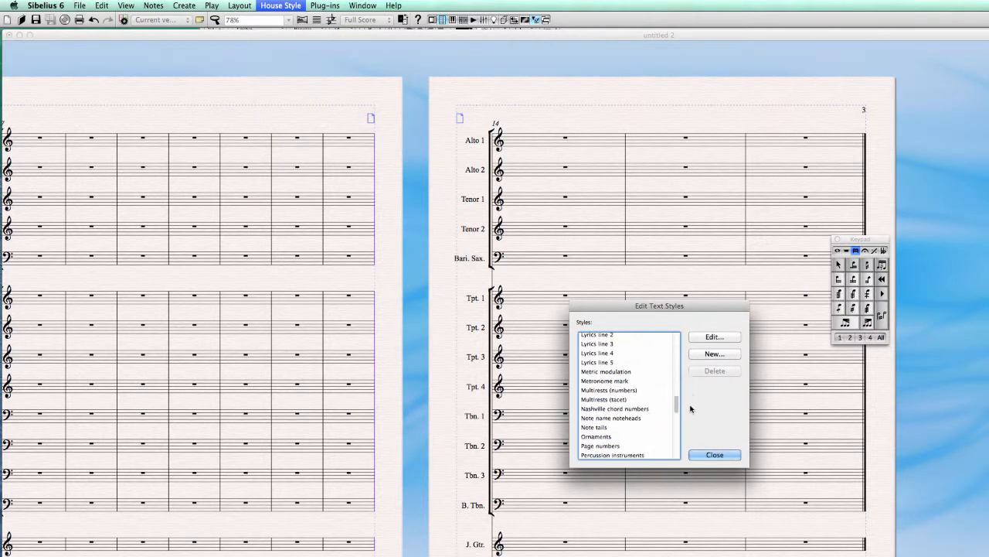
pyautogui.click(637, 403)
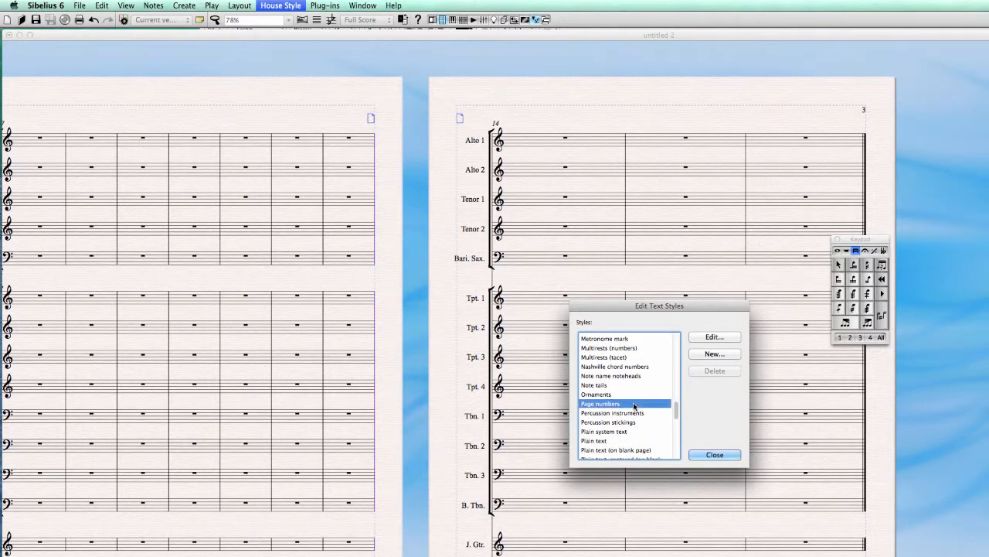
pyautogui.click(705, 337)
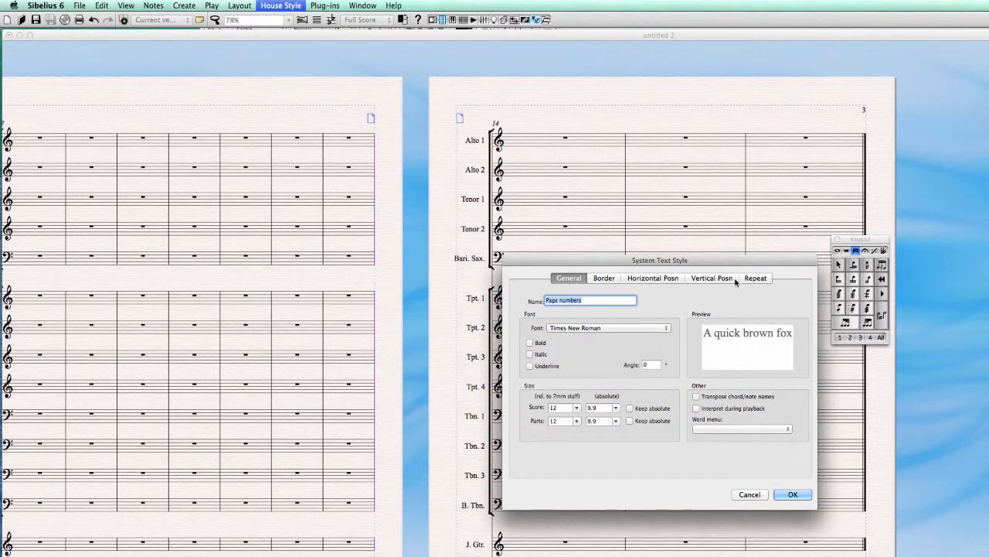
pyautogui.click(653, 277)
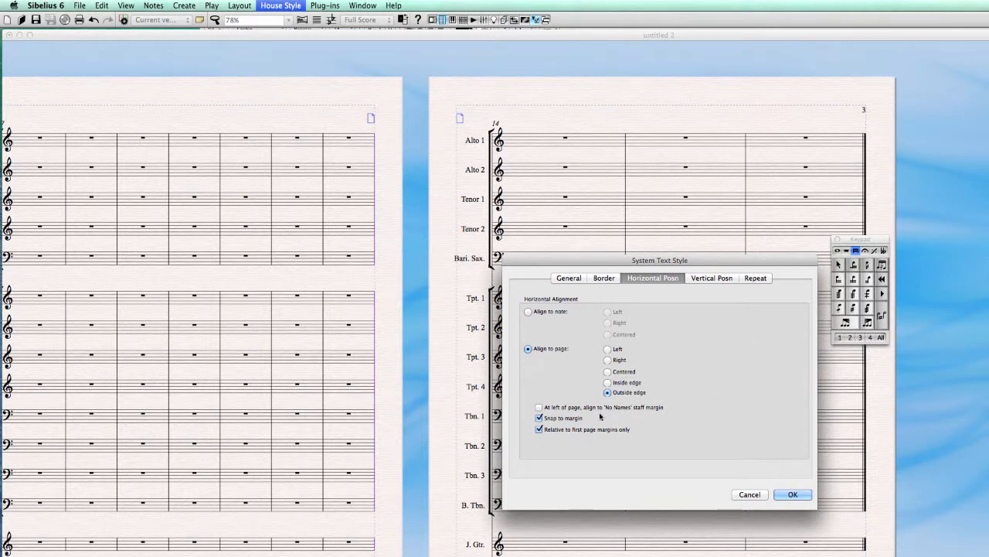
pyautogui.click(609, 360)
pyautogui.click(794, 495)
pyautogui.click(735, 454)
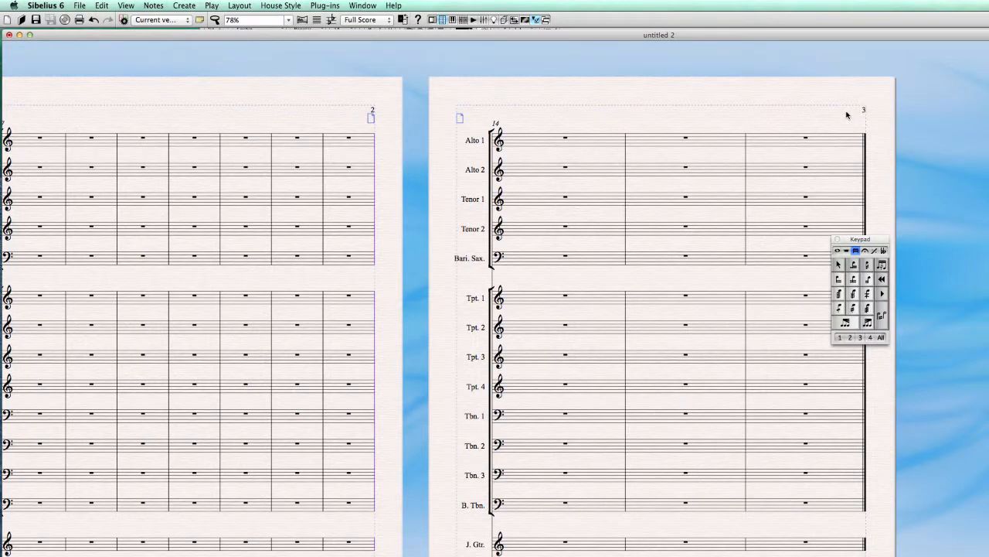
# Inspect the page numbers on pages two and three, setting the page view to Spreads Horizontally
pyautogui.moveTo(799, 116); pyautogui.dragTo(943, 102)
pyautogui.moveTo(420, 101)
pyautogui.mouseDown()
pyautogui.moveTo(869, 103)
pyautogui.moveTo(414, 106)
pyautogui.mouseUp()
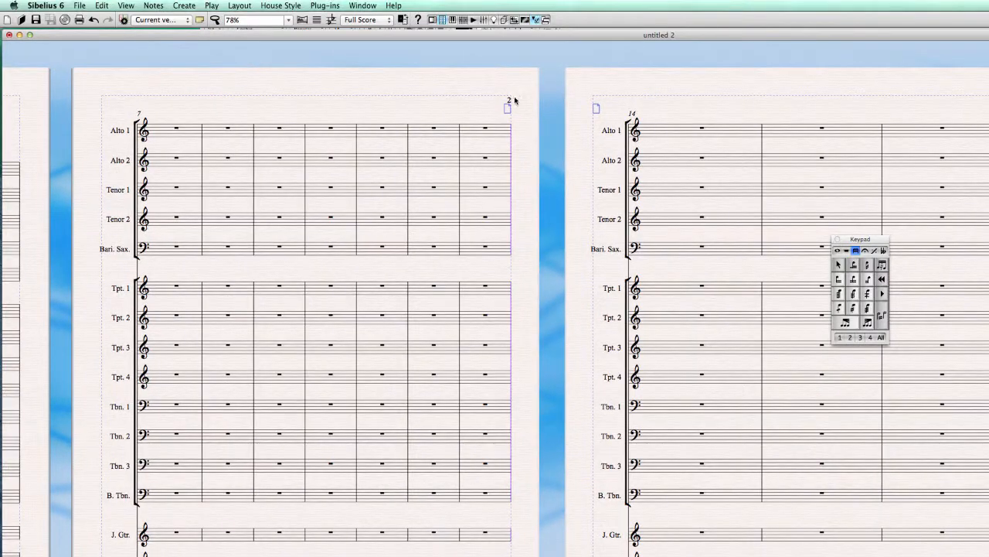
pyautogui.moveTo(804, 113); pyautogui.dragTo(703, 121)
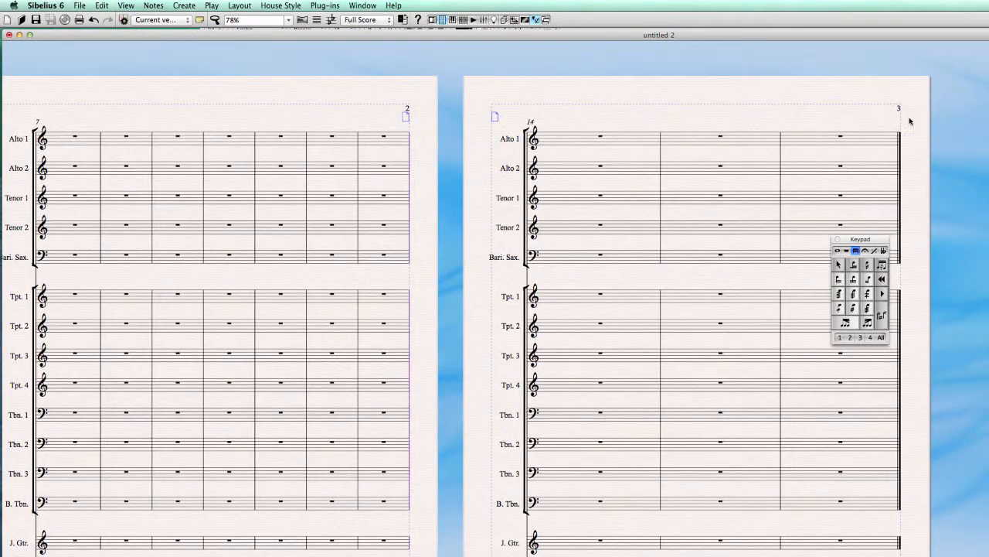
pyautogui.moveTo(464, 273); pyautogui.dragTo(537, 261)
pyautogui.click(153, 5)
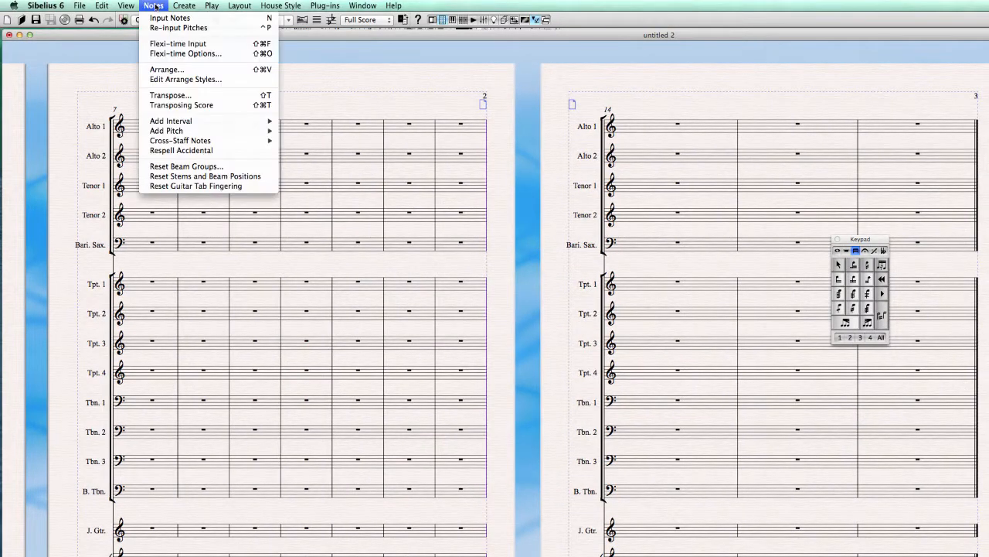
pyautogui.moveTo(126, 5)
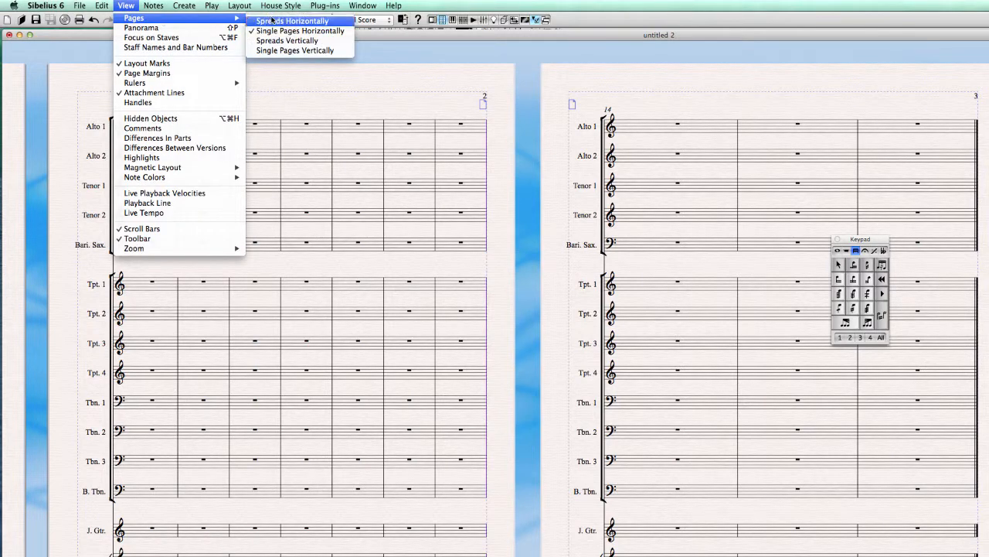
pyautogui.click(272, 20)
pyautogui.moveTo(534, 87)
pyautogui.mouseDown()
pyautogui.moveTo(529, 115)
pyautogui.moveTo(521, 96)
pyautogui.mouseUp()
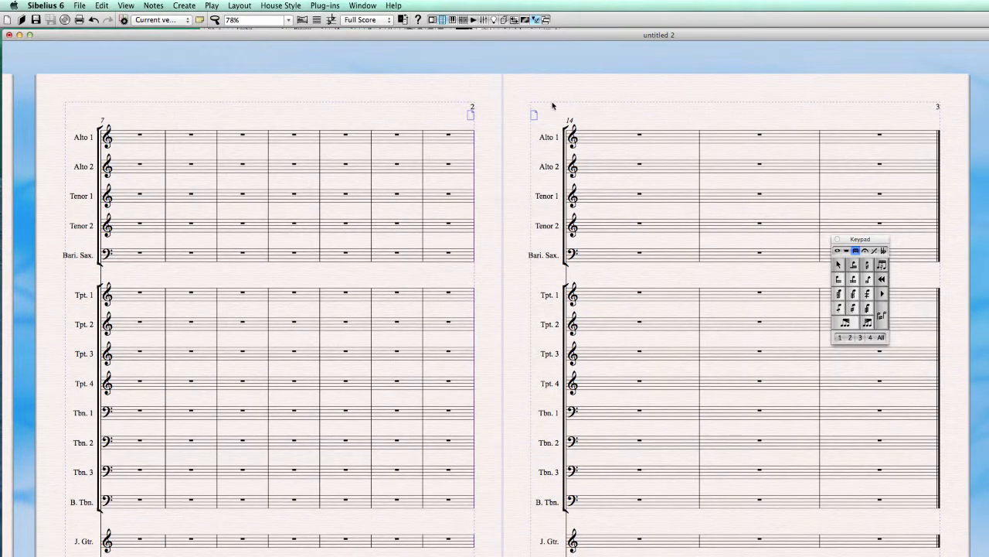
pyautogui.moveTo(524, 113); pyautogui.dragTo(532, 104)
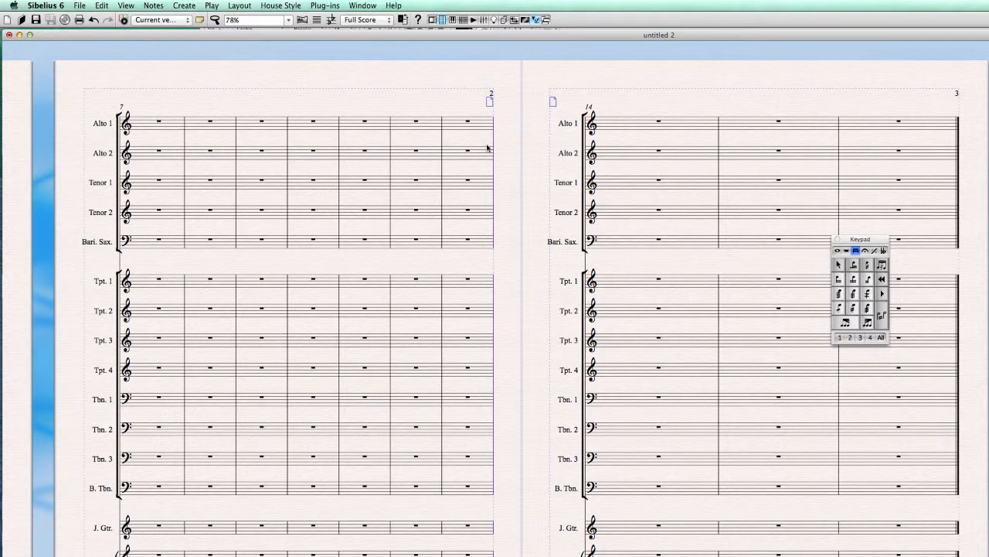
# Edit the Page numbers text style so its horizontal position aligns to the outside edge of the page
pyautogui.click(491, 94)
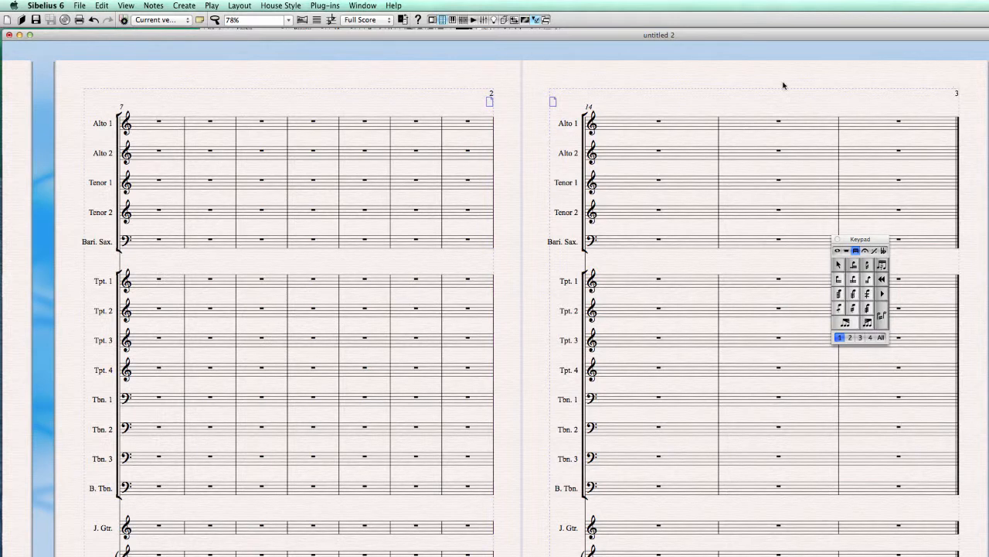
pyautogui.moveTo(523, 106); pyautogui.dragTo(526, 104)
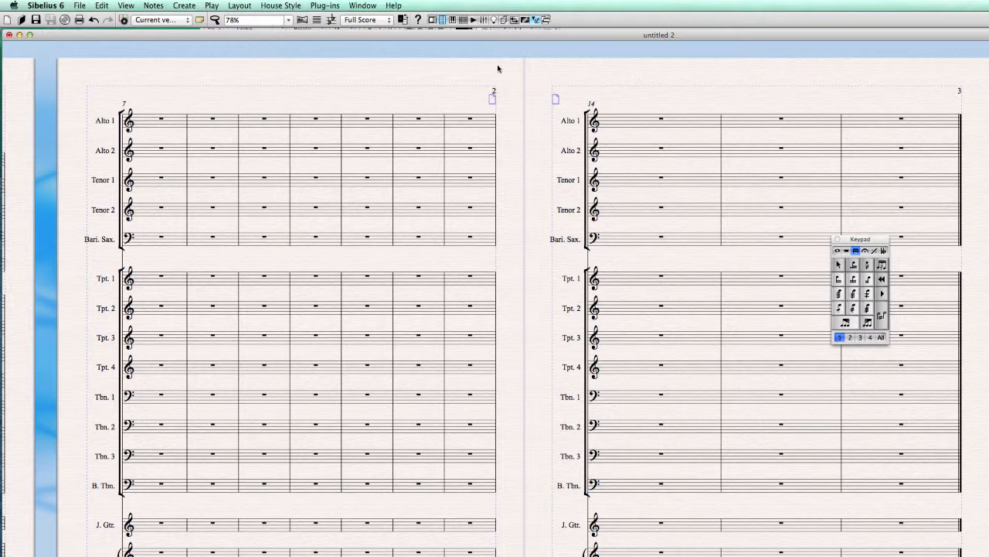
pyautogui.click(282, 6)
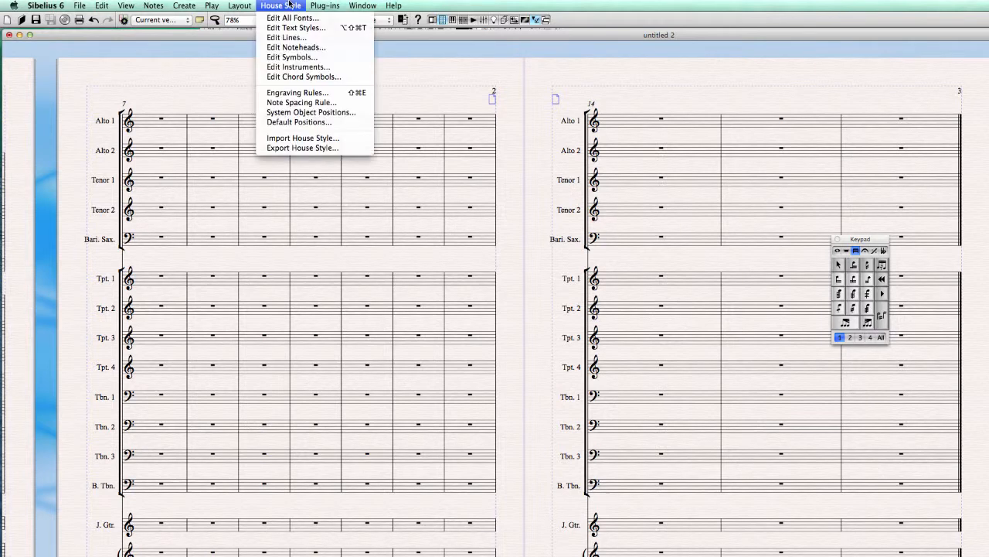
pyautogui.click(323, 29)
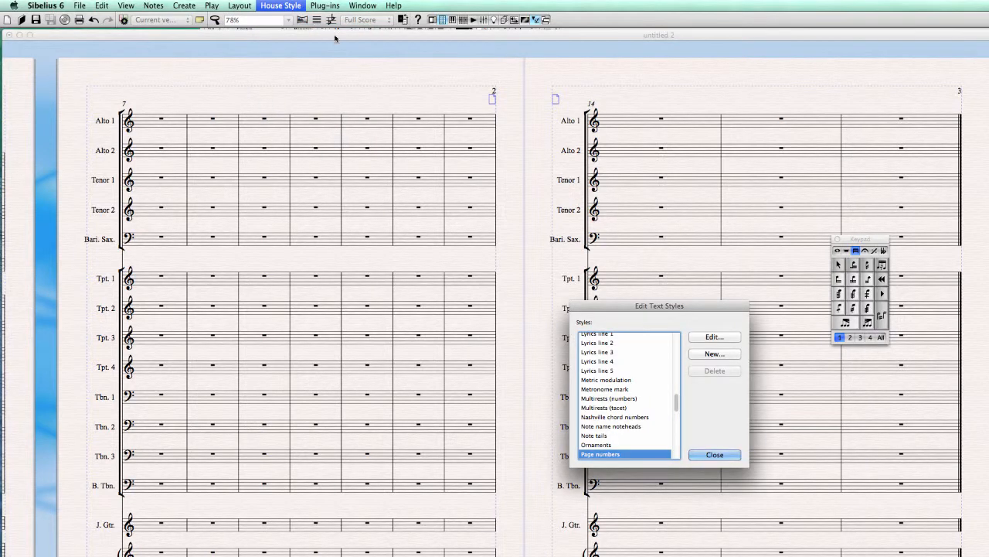
pyautogui.click(723, 336)
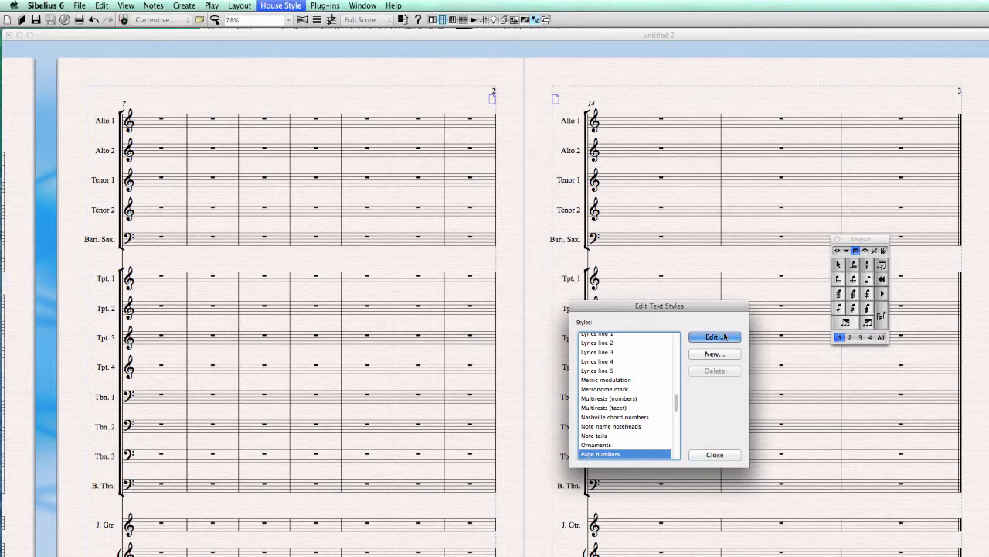
pyautogui.click(642, 277)
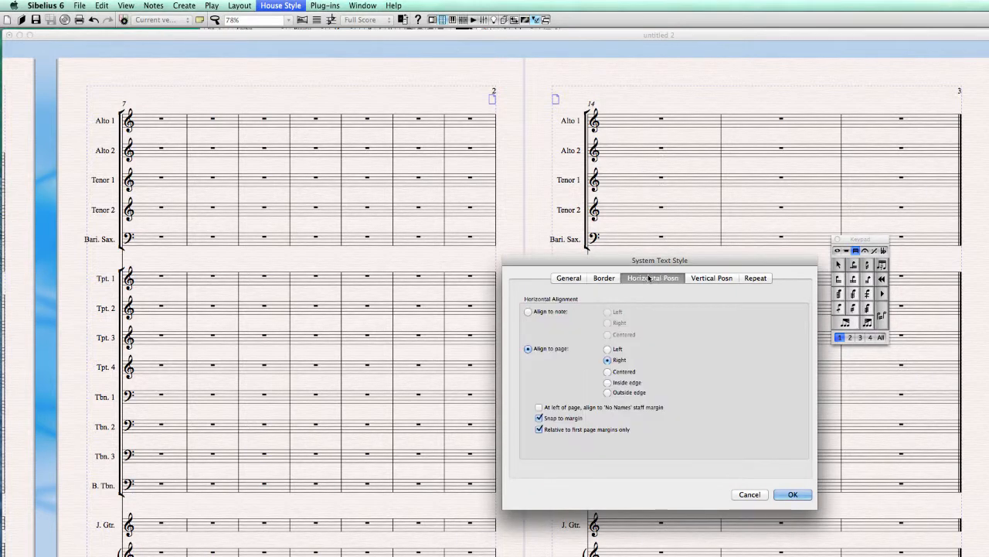
pyautogui.click(608, 391)
pyautogui.click(795, 494)
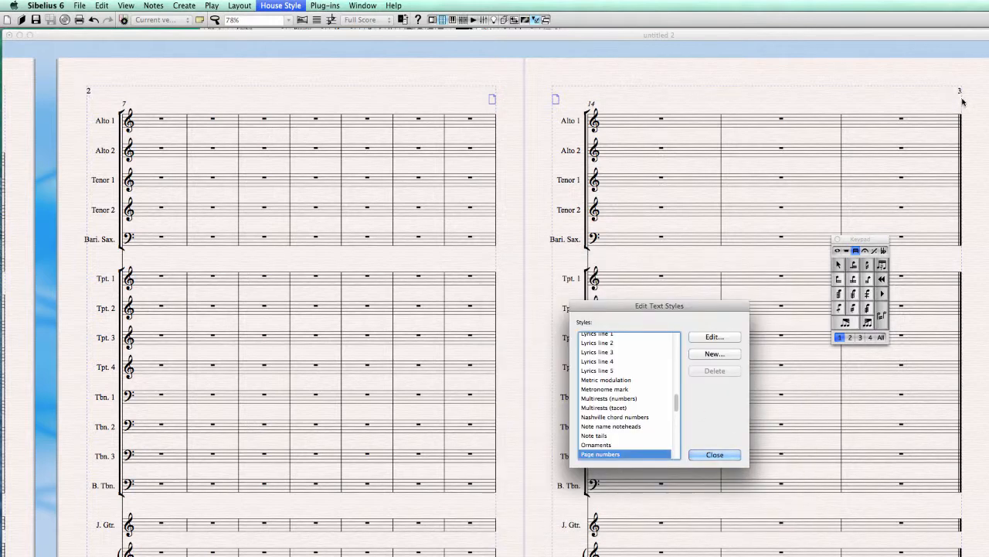
# Review the horizontal alignment settings of the Page numbers text style and examine the page number on page two
pyautogui.click(714, 337)
pyautogui.click(643, 279)
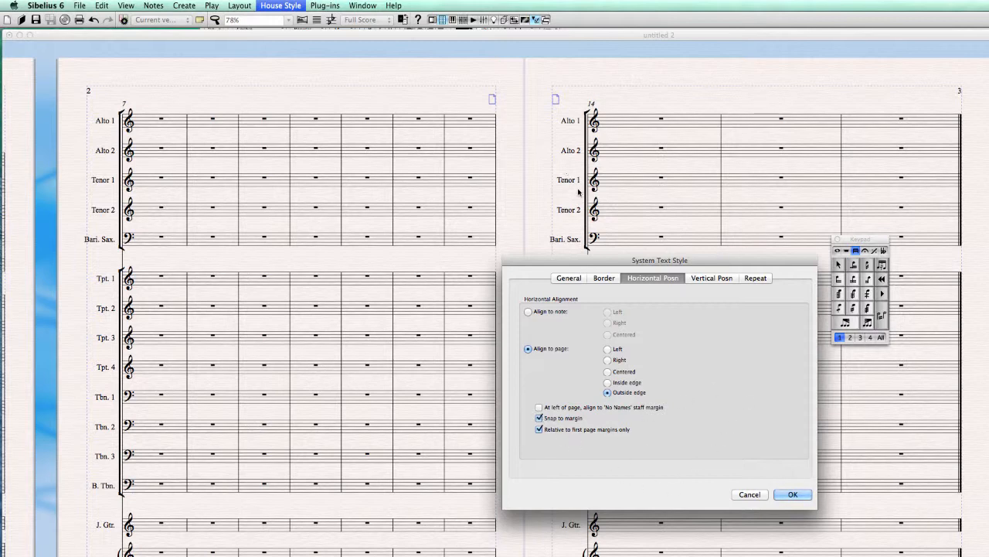
pyautogui.click(785, 495)
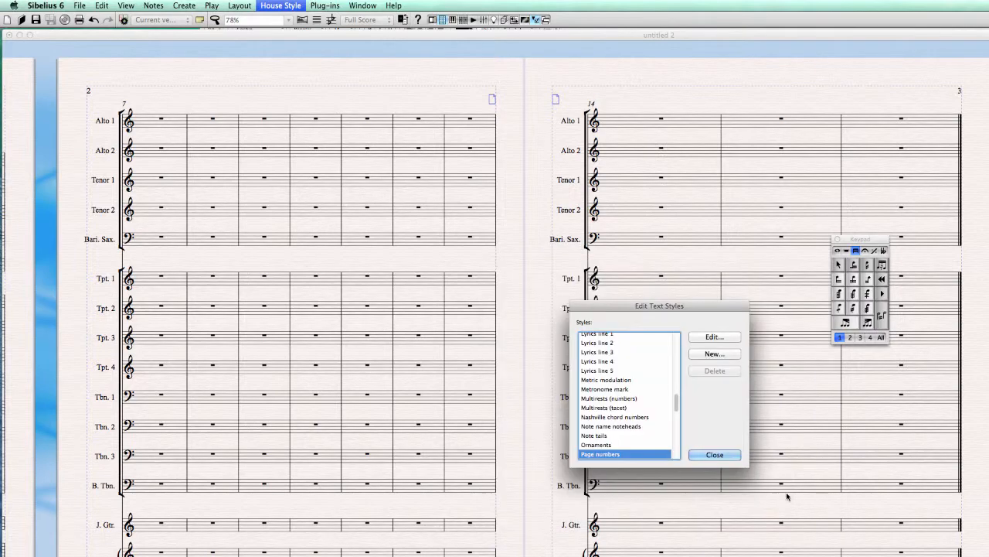
pyautogui.click(727, 455)
pyautogui.moveTo(542, 406); pyautogui.dragTo(626, 411)
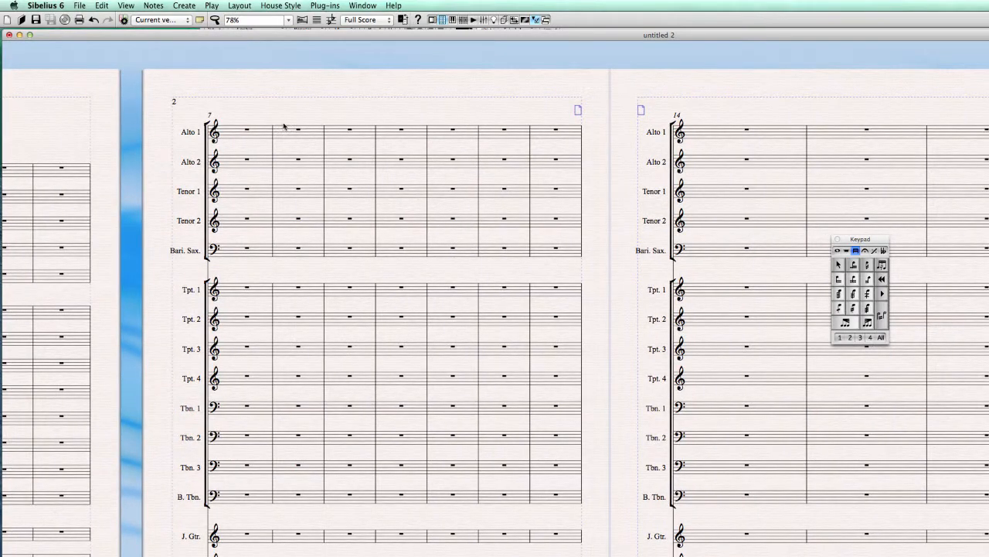
pyautogui.moveTo(288, 110); pyautogui.dragTo(255, 106)
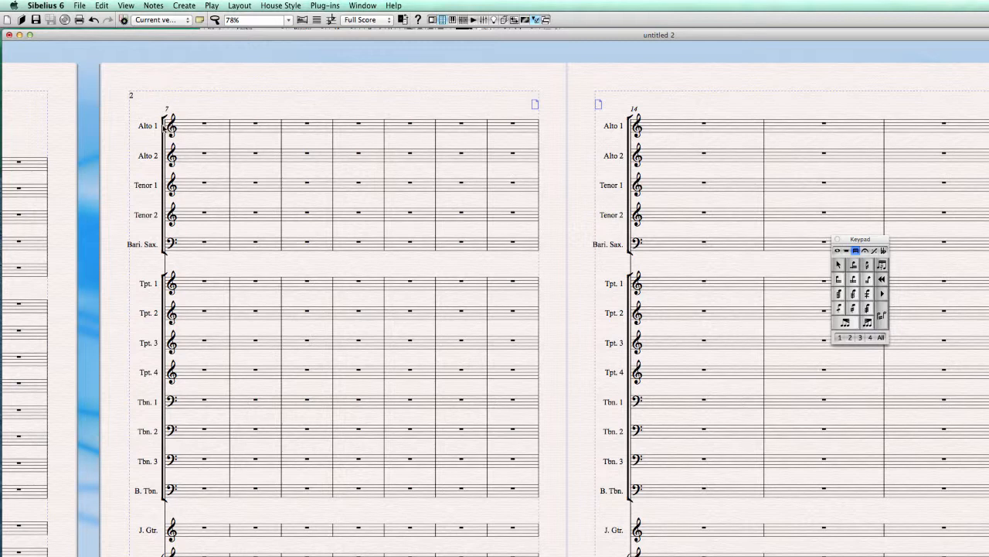
# Turn on "At left of page, align to 'No Names' staff margin" for the Page numbers text style
pyautogui.click(186, 127)
pyautogui.click(280, 5)
pyautogui.click(283, 30)
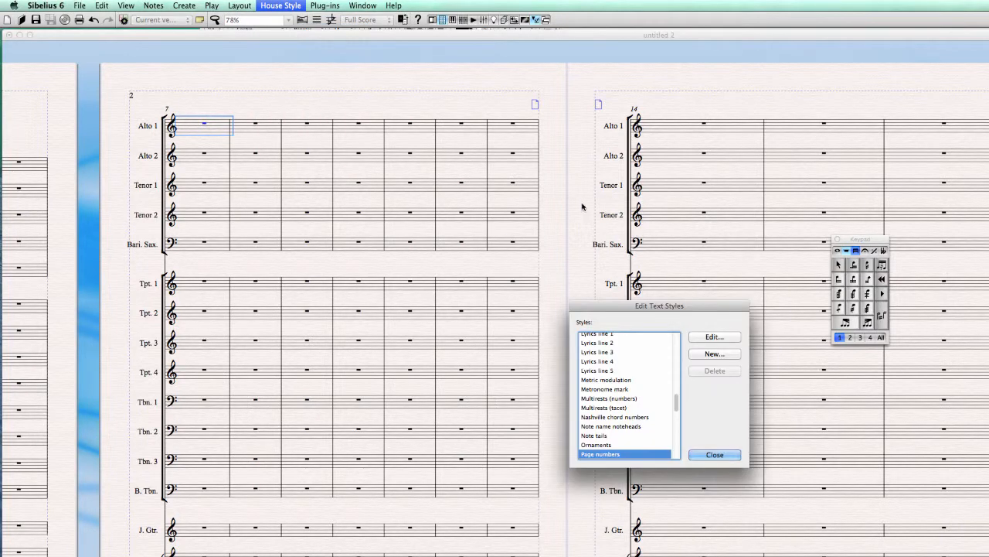
pyautogui.moveTo(655, 300); pyautogui.dragTo(418, 236)
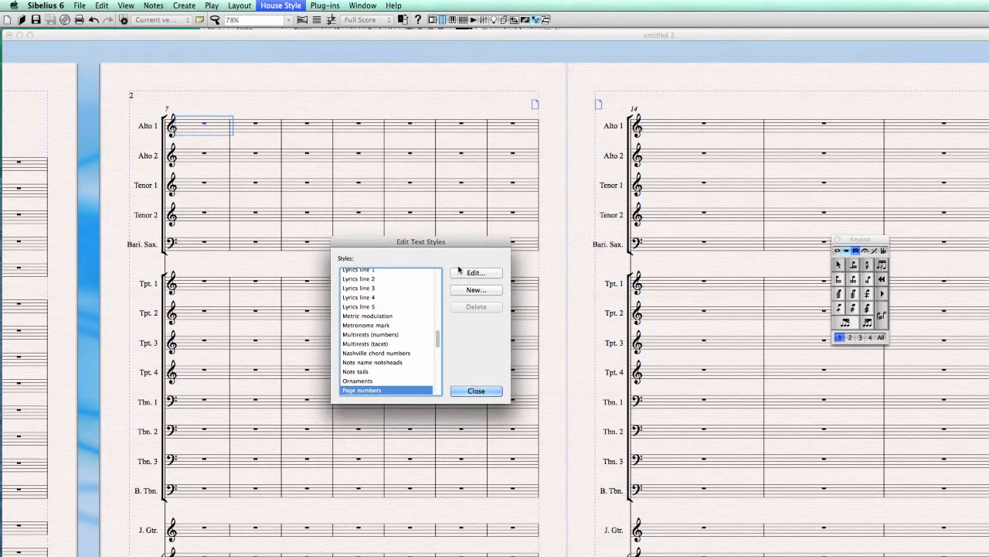
pyautogui.click(476, 273)
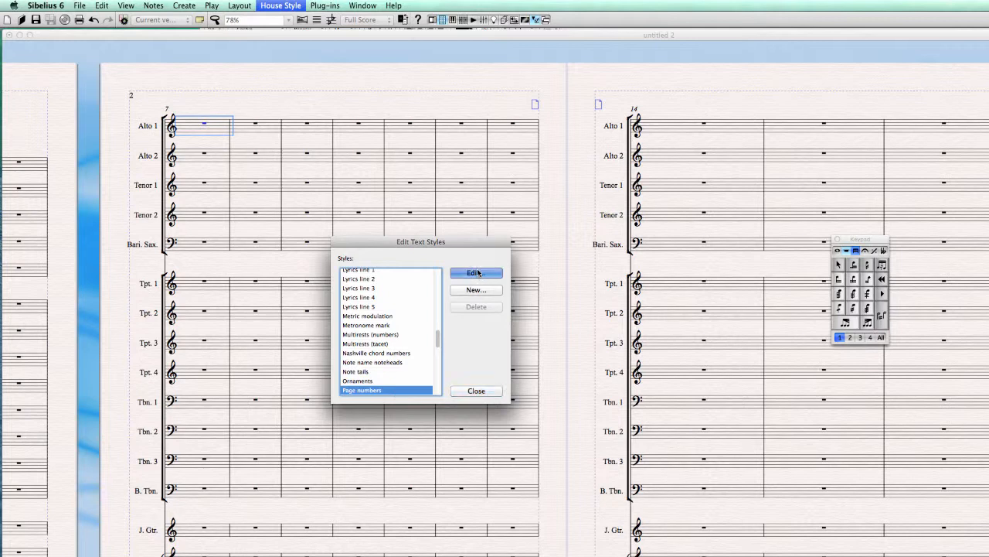
pyautogui.click(653, 278)
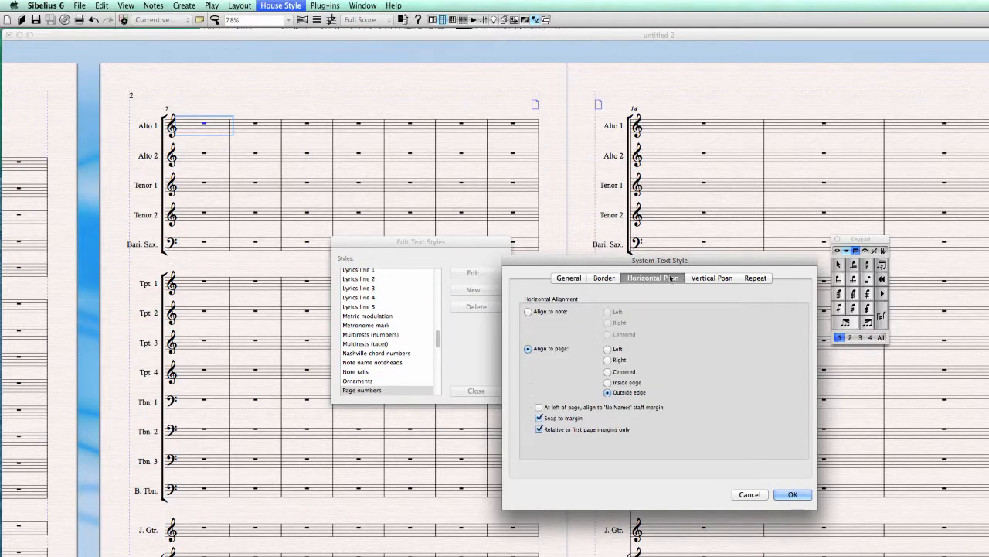
pyautogui.click(539, 407)
pyautogui.click(795, 494)
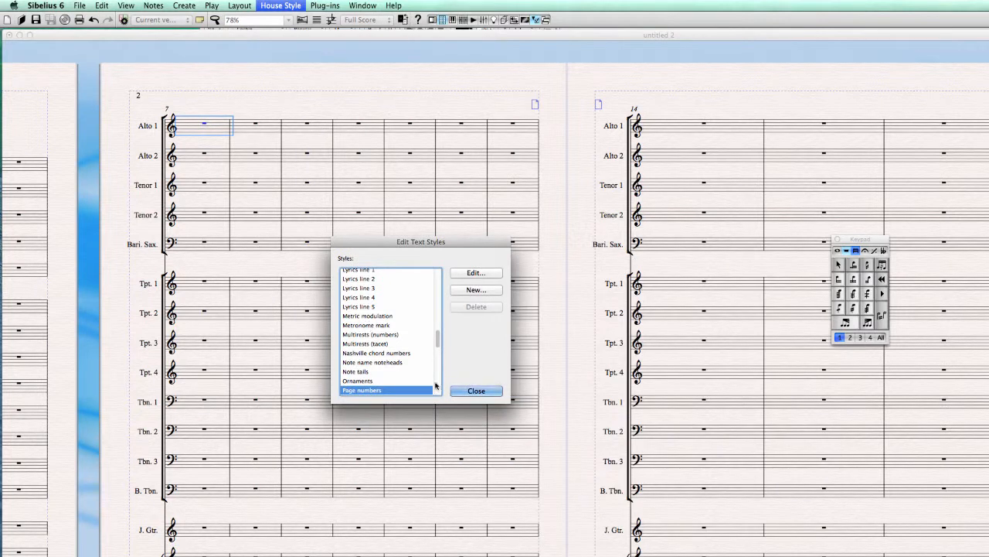
pyautogui.click(486, 391)
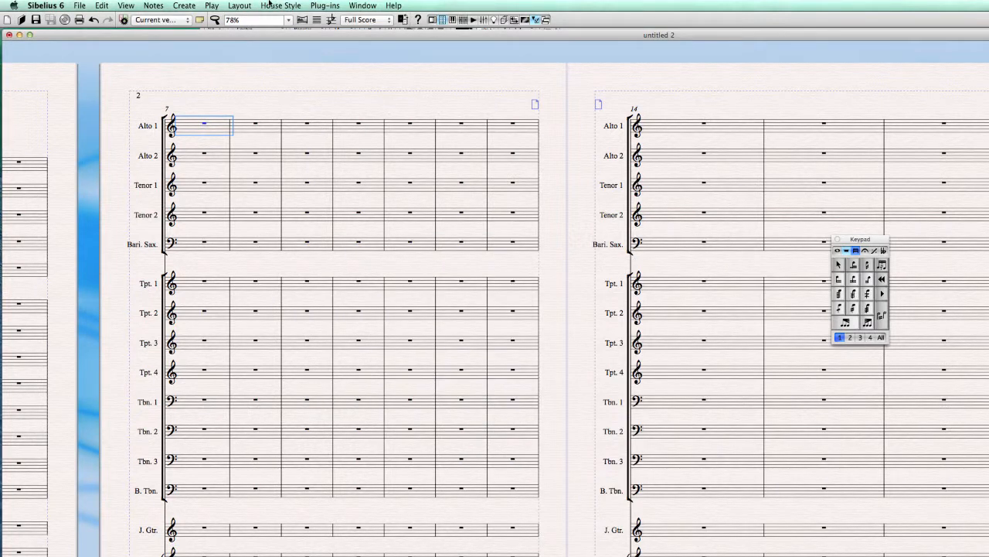
# Set the instrument names at the start of the score to None in the engraving rules
pyautogui.click(269, 4)
pyautogui.click(281, 94)
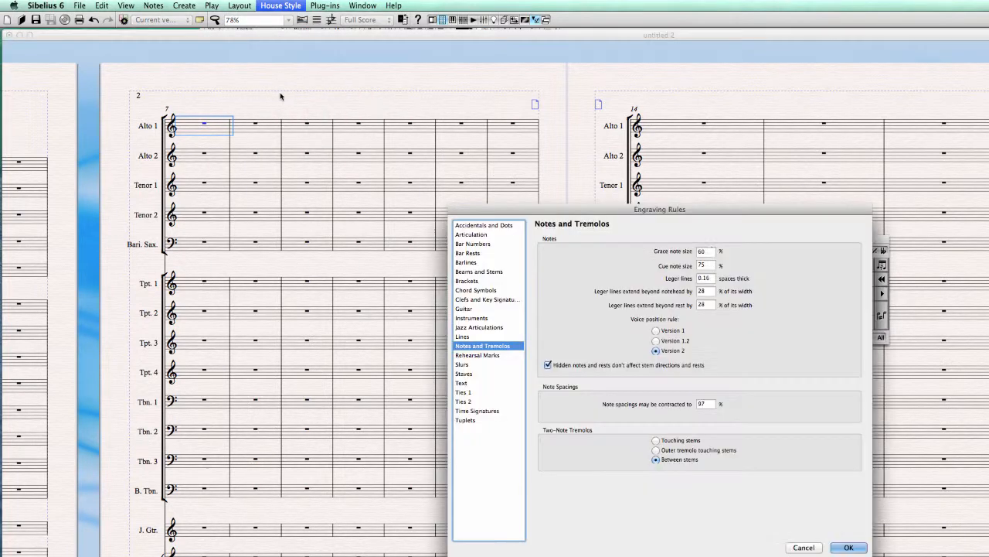
pyautogui.click(475, 319)
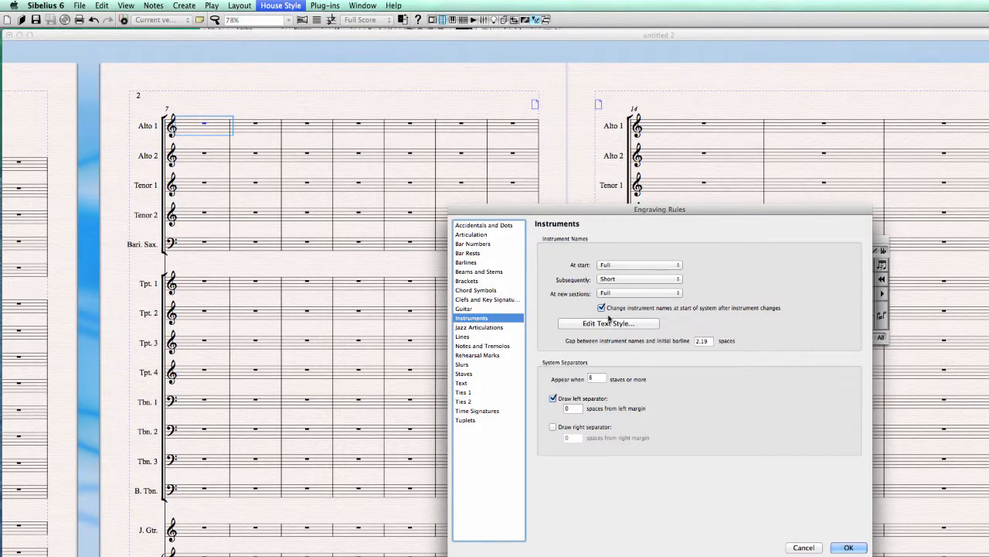
pyautogui.click(616, 266)
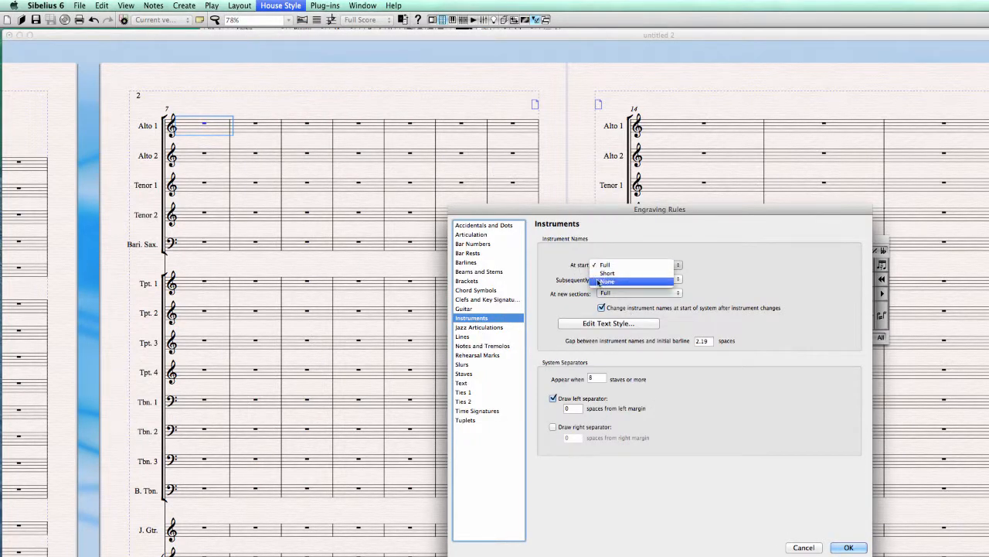
pyautogui.click(636, 281)
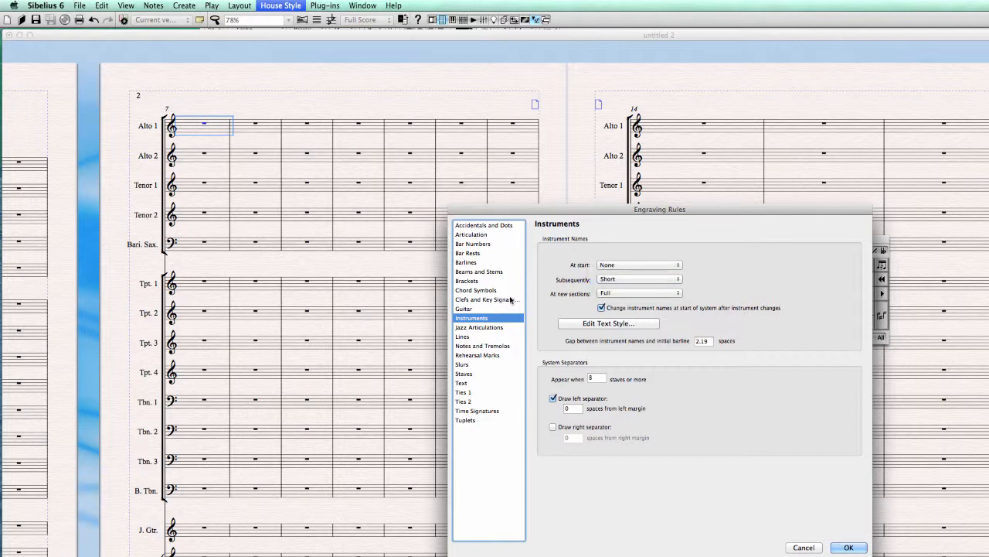
pyautogui.click(856, 548)
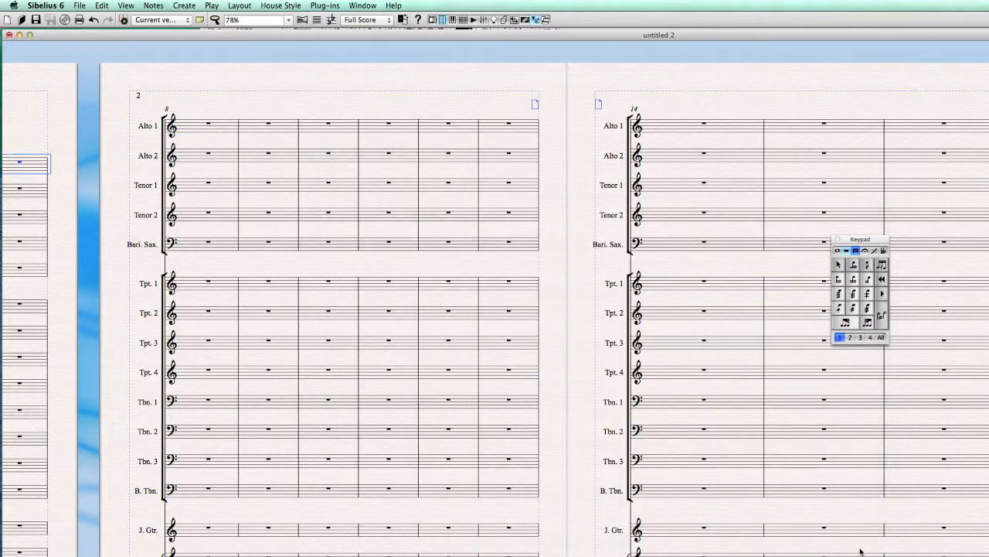
# Set the subsequent instrument names to None in the engraving rules
pyautogui.moveTo(131, 156); pyautogui.dragTo(731, 152)
pyautogui.moveTo(607, 134); pyautogui.dragTo(391, 144)
pyautogui.click(391, 141)
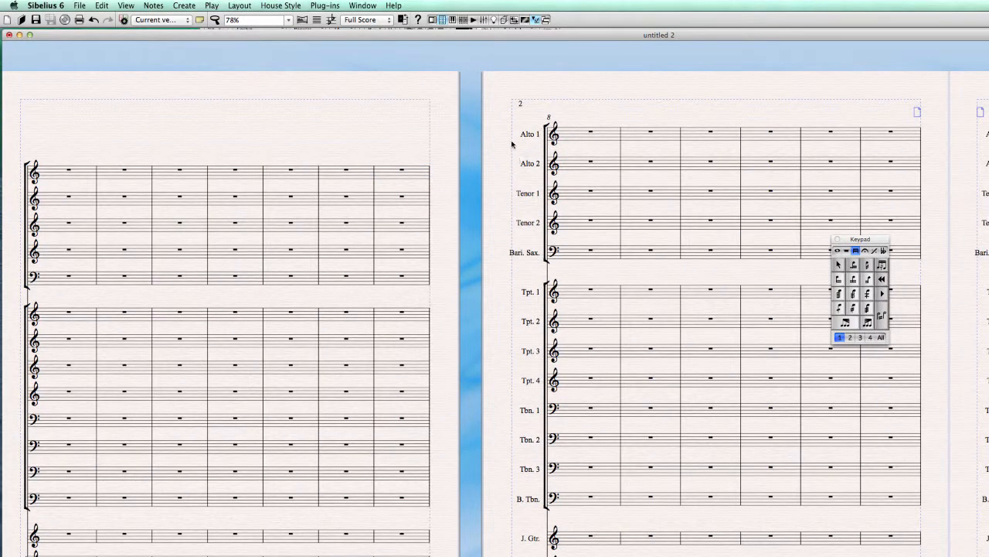
pyautogui.scroll(-1, 453, 303)
pyautogui.click(281, 5)
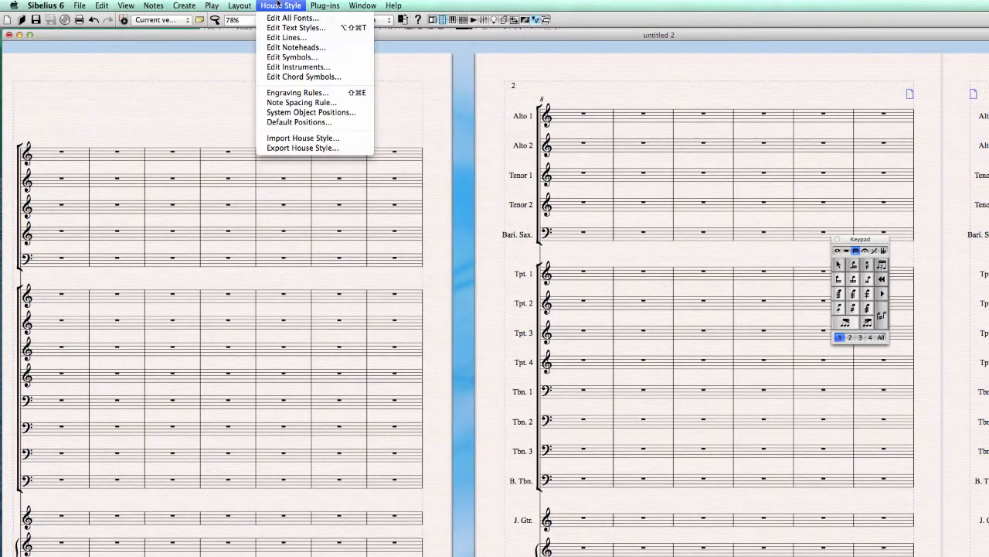
pyautogui.click(286, 92)
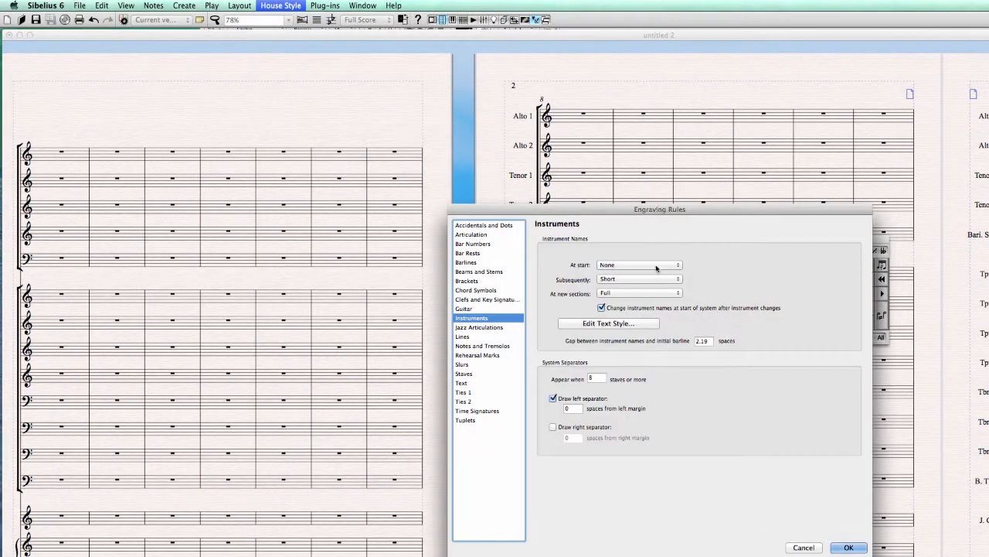
pyautogui.click(628, 279)
pyautogui.click(615, 279)
pyautogui.click(618, 282)
pyautogui.click(609, 287)
pyautogui.click(851, 546)
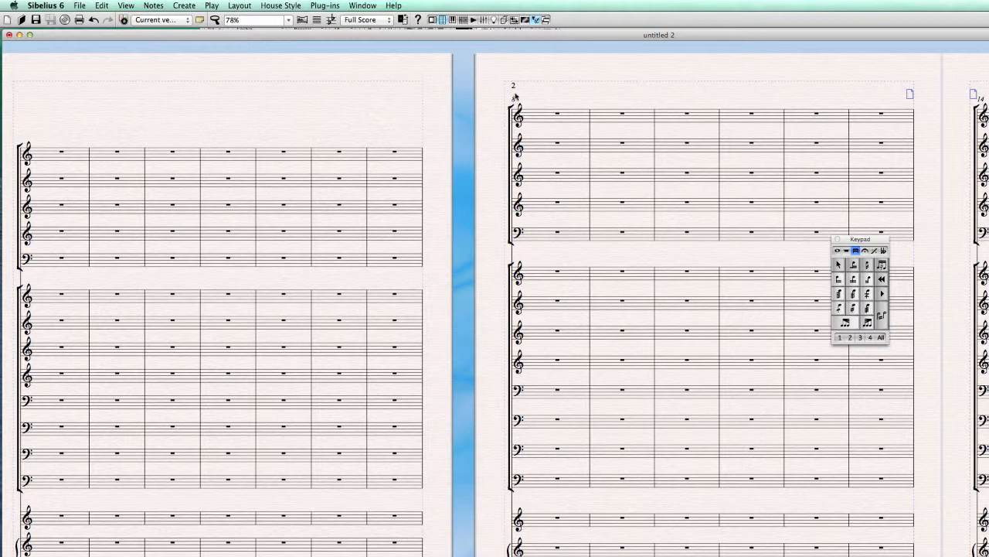
# Turn off "At left of page, align to 'No Names' staff margin" in the Page numbers text style's horizontal position
pyautogui.click(284, 5)
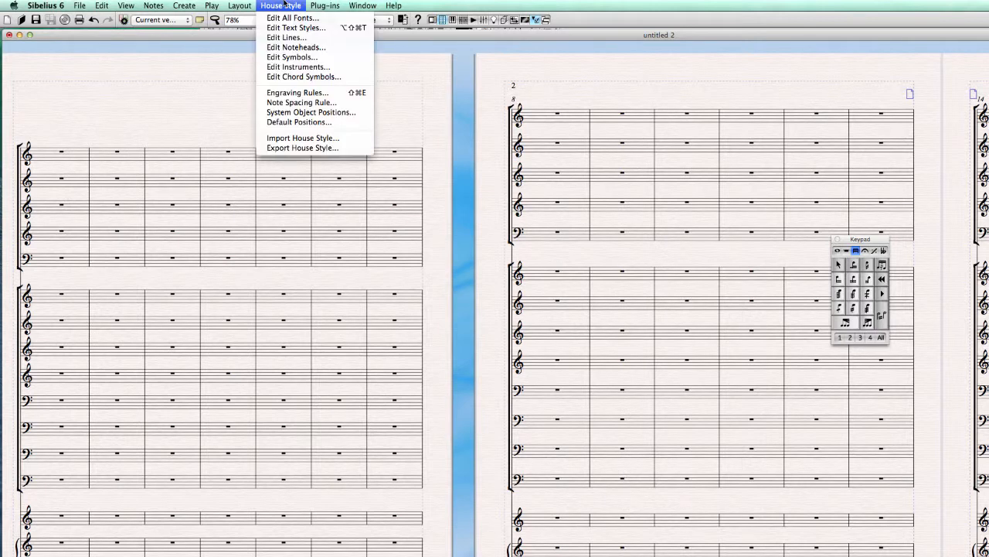
pyautogui.click(282, 28)
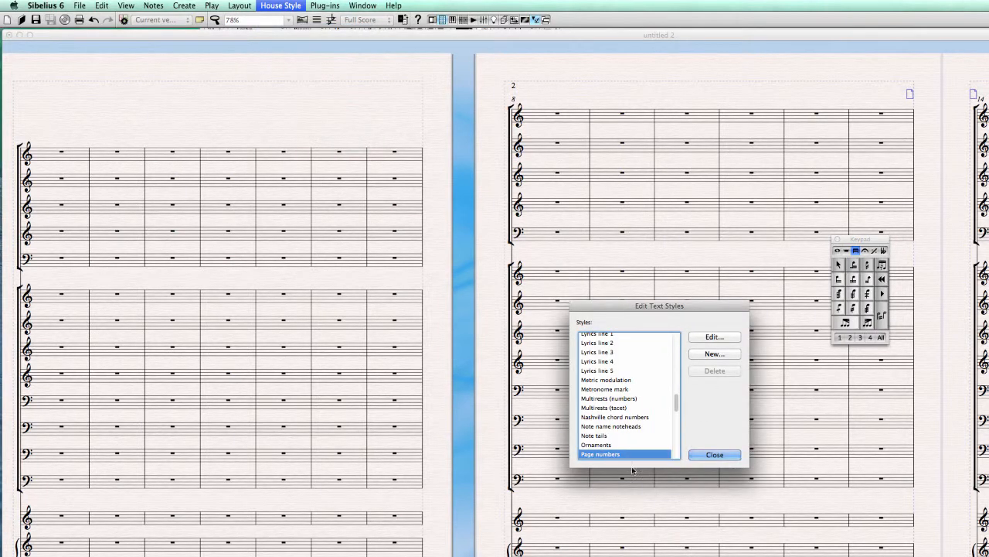
pyautogui.click(707, 340)
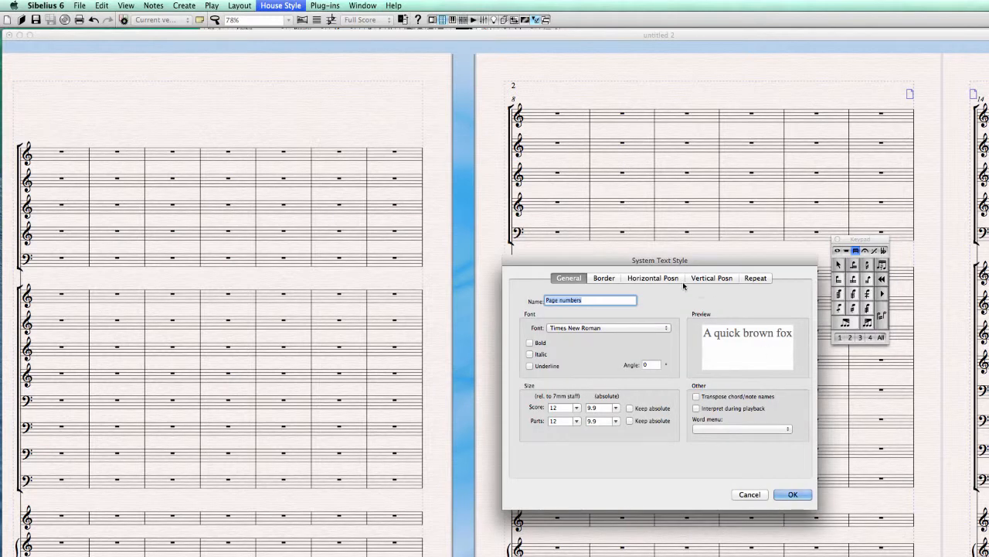
pyautogui.click(653, 278)
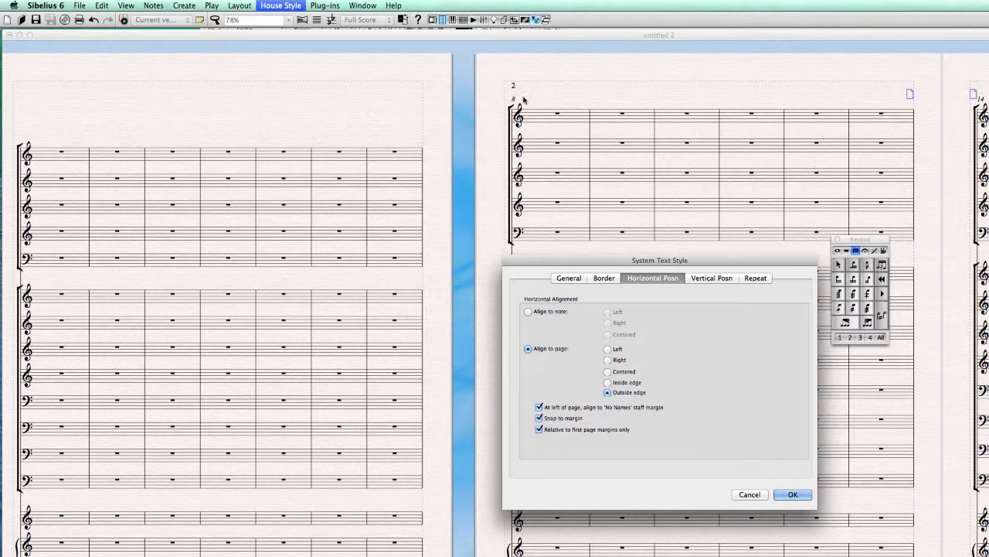
pyautogui.click(539, 407)
# Review the vertical position settings of the Page numbers text style and apply the edited style to the score
pyautogui.click(715, 280)
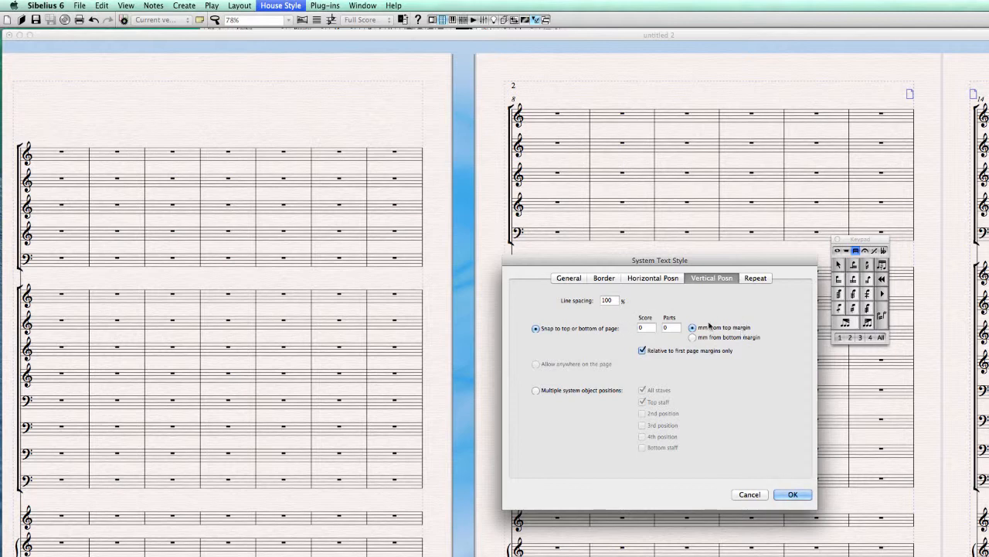
pyautogui.click(662, 327)
pyautogui.click(644, 327)
pyautogui.click(788, 495)
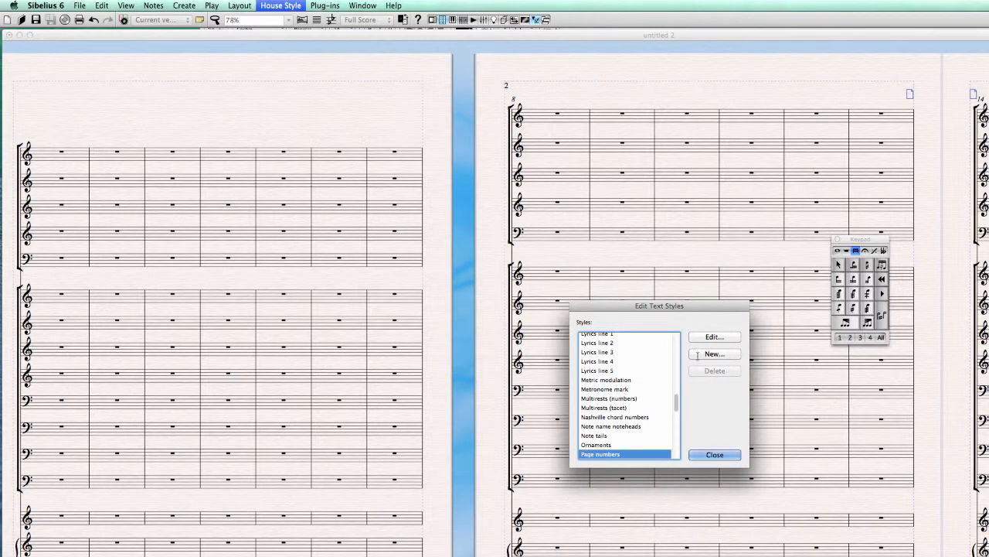
pyautogui.click(714, 454)
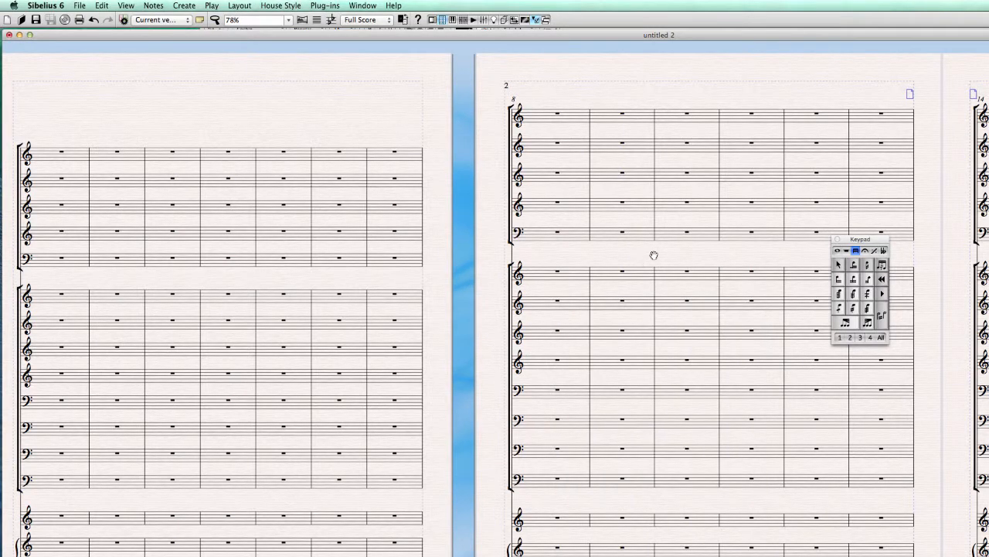
pyautogui.moveTo(654, 254); pyautogui.dragTo(216, 260)
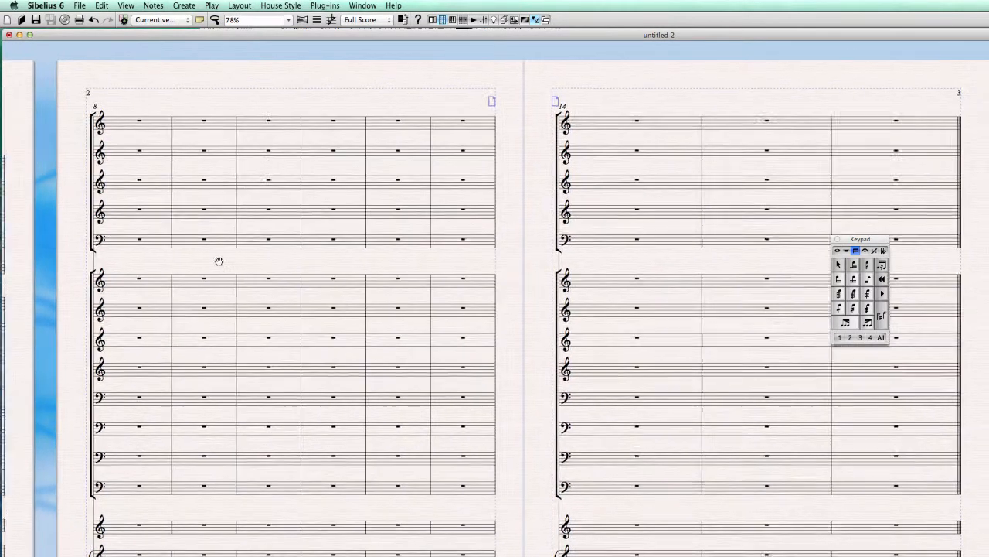
pyautogui.moveTo(894, 100); pyautogui.dragTo(890, 96)
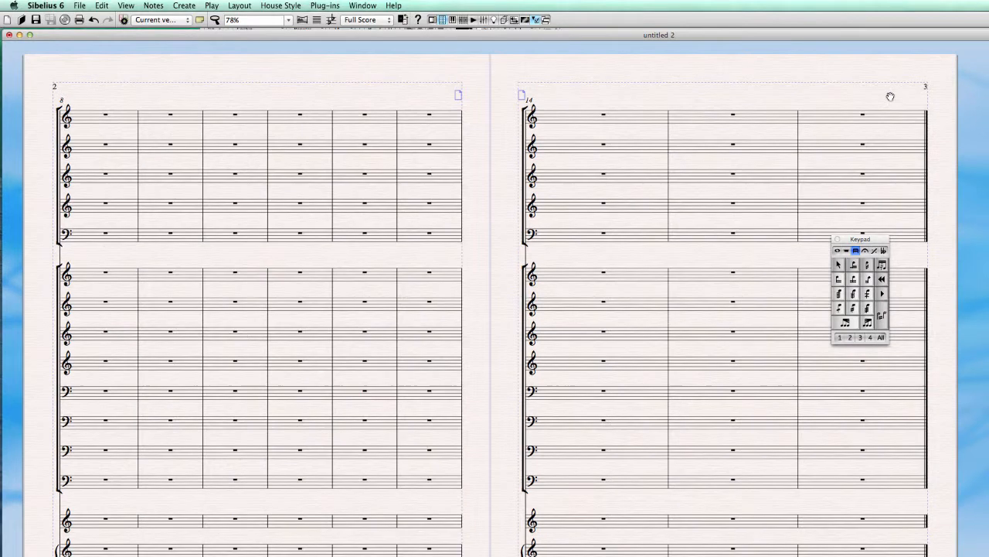
# Switch the score's page arrangement to Single Pages Horizontally and inspect pages 2 and 3 as separate pages
pyautogui.moveTo(526, 73); pyautogui.dragTo(530, 80)
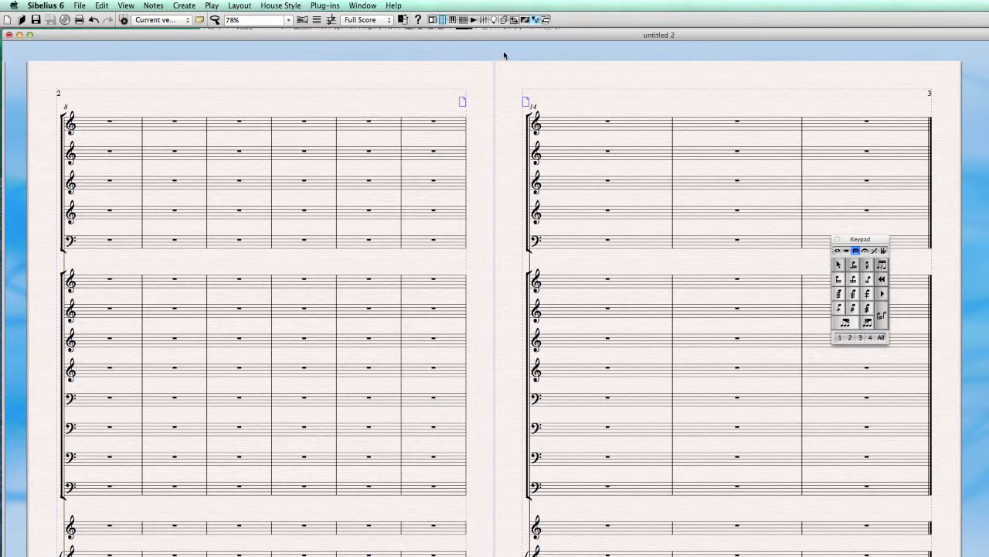
pyautogui.click(130, 6)
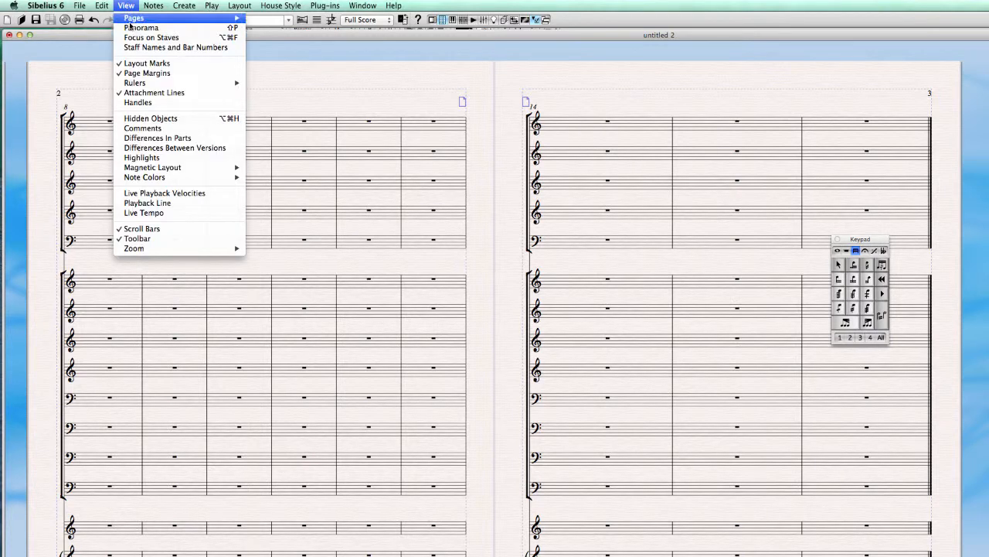
pyautogui.moveTo(136, 18)
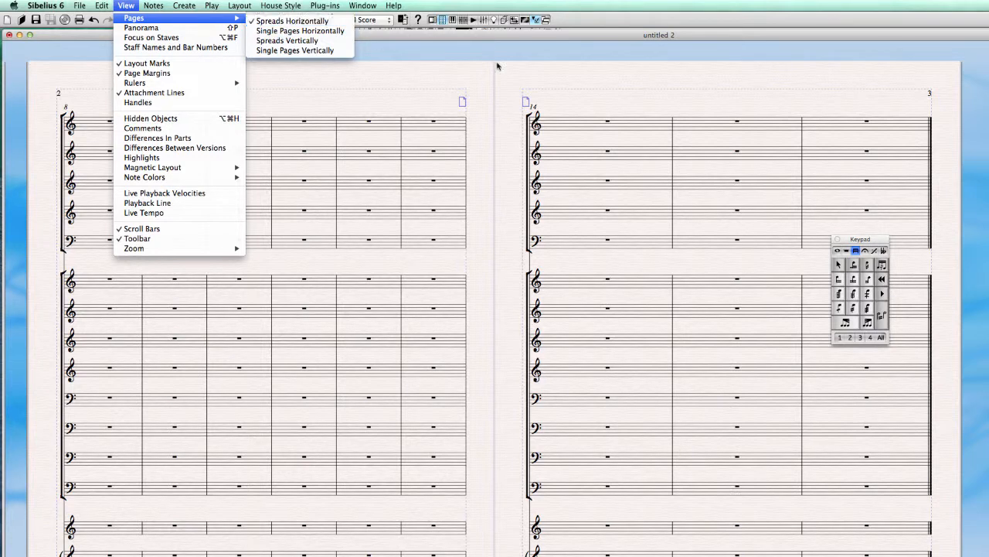
pyautogui.click(569, 115)
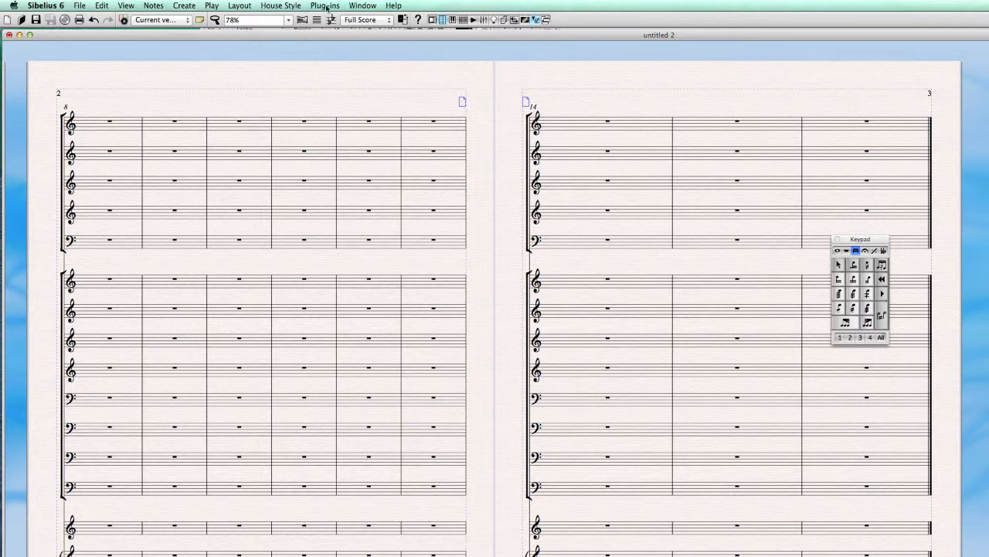
pyautogui.click(125, 5)
pyautogui.moveTo(130, 19)
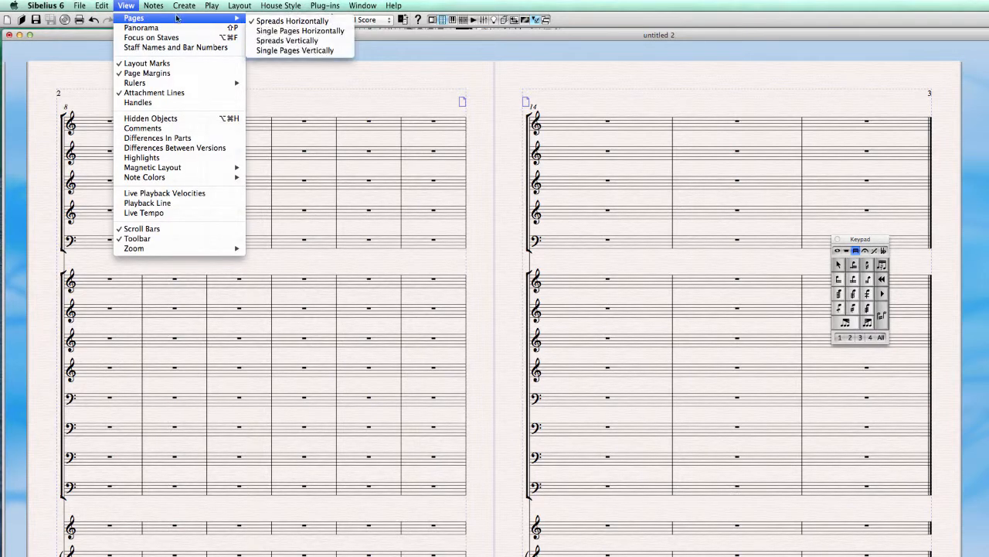
pyautogui.click(296, 30)
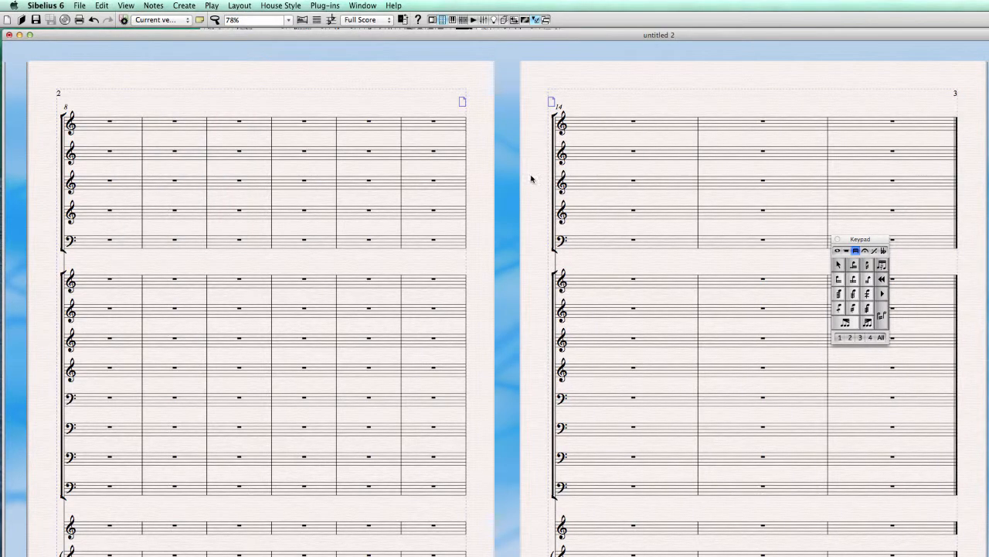
pyautogui.moveTo(534, 178); pyautogui.dragTo(954, 185)
pyautogui.click(127, 6)
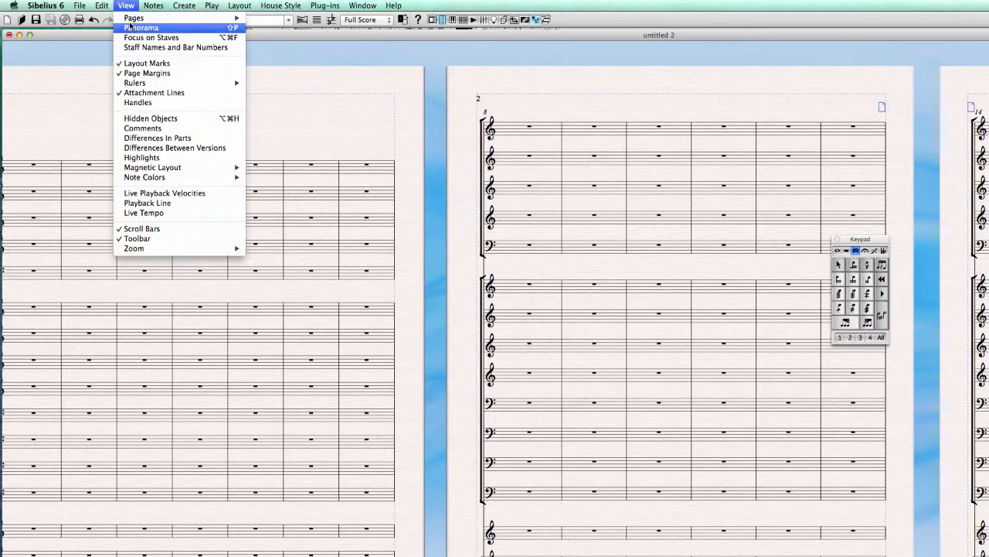
pyautogui.moveTo(132, 18)
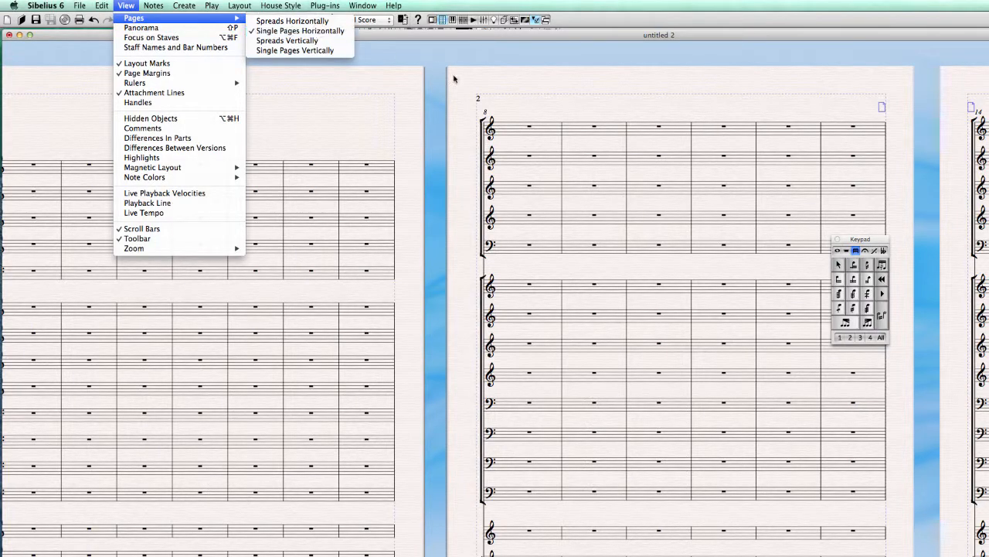
pyautogui.click(472, 128)
pyautogui.moveTo(448, 150); pyautogui.dragTo(153, 165)
pyautogui.moveTo(263, 123); pyautogui.dragTo(250, 116)
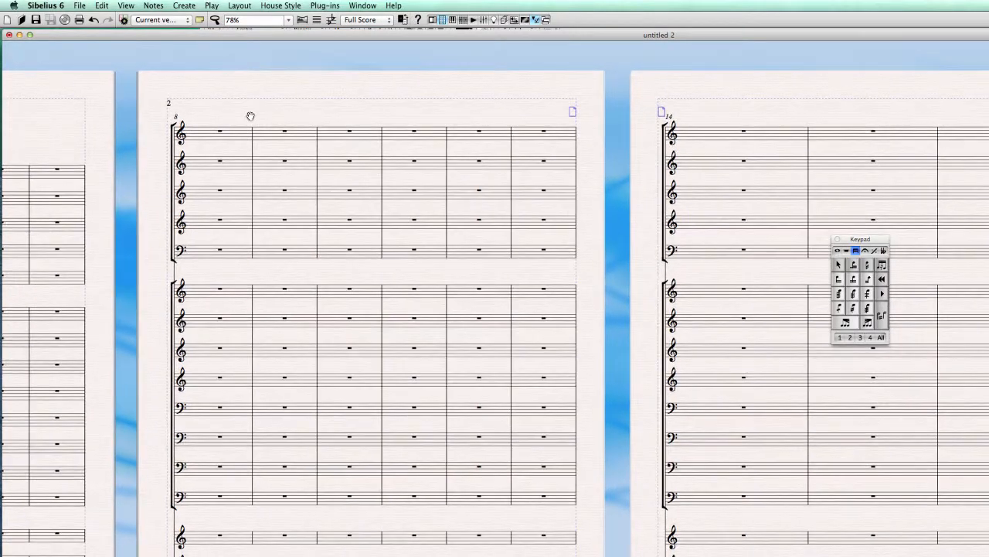
pyautogui.click(238, 5)
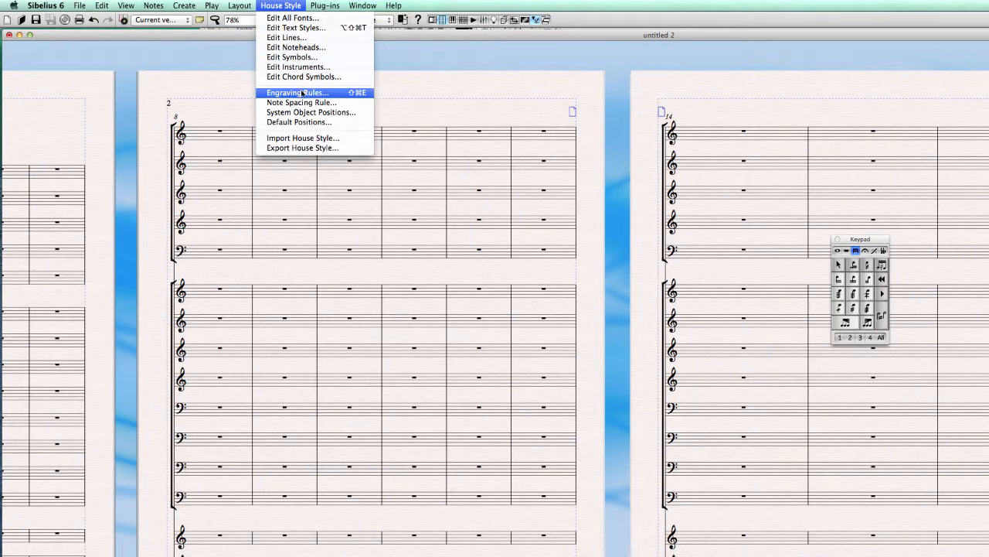
pyautogui.click(301, 93)
pyautogui.click(799, 545)
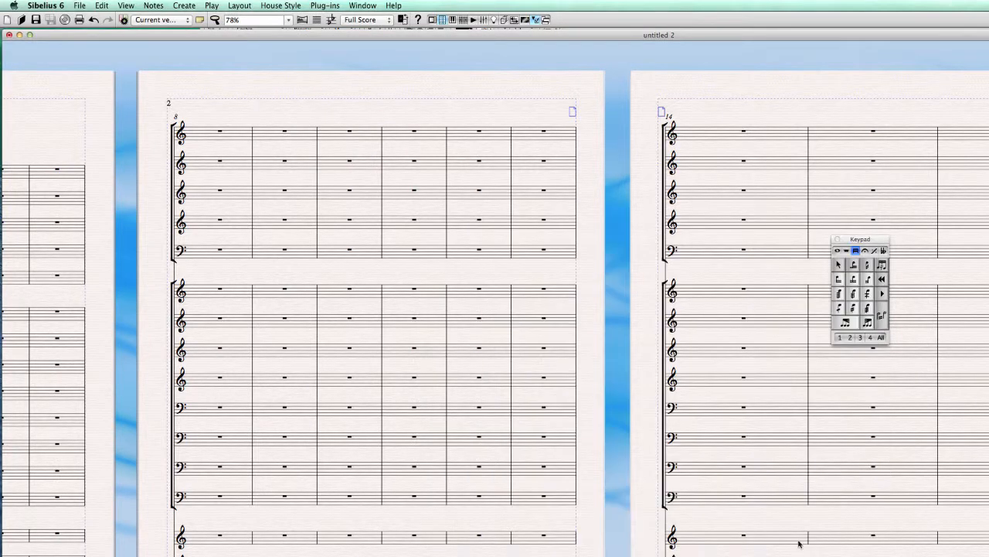
# Align the Page numbers text style to the Right of the page in its horizontal position settings
pyautogui.click(270, 5)
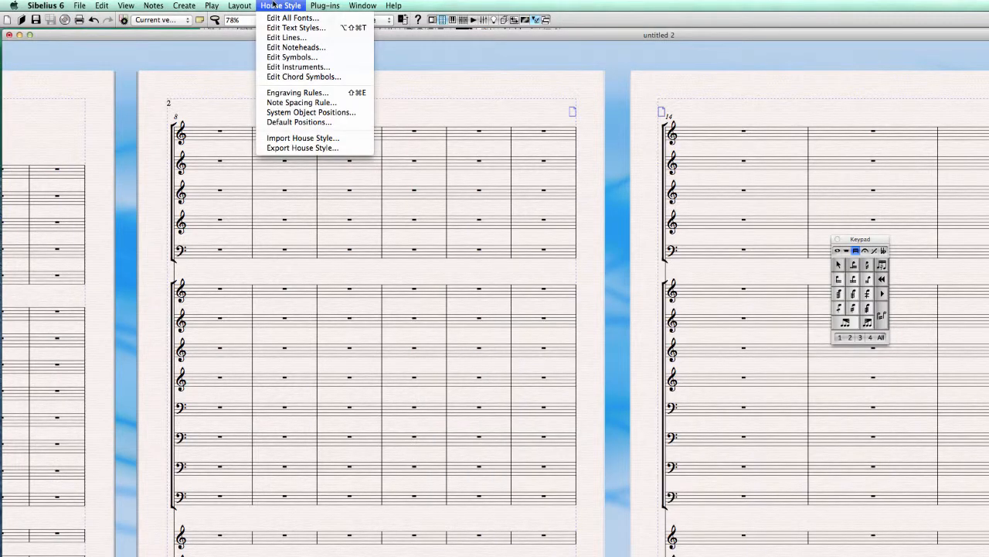
pyautogui.click(333, 29)
pyautogui.click(723, 337)
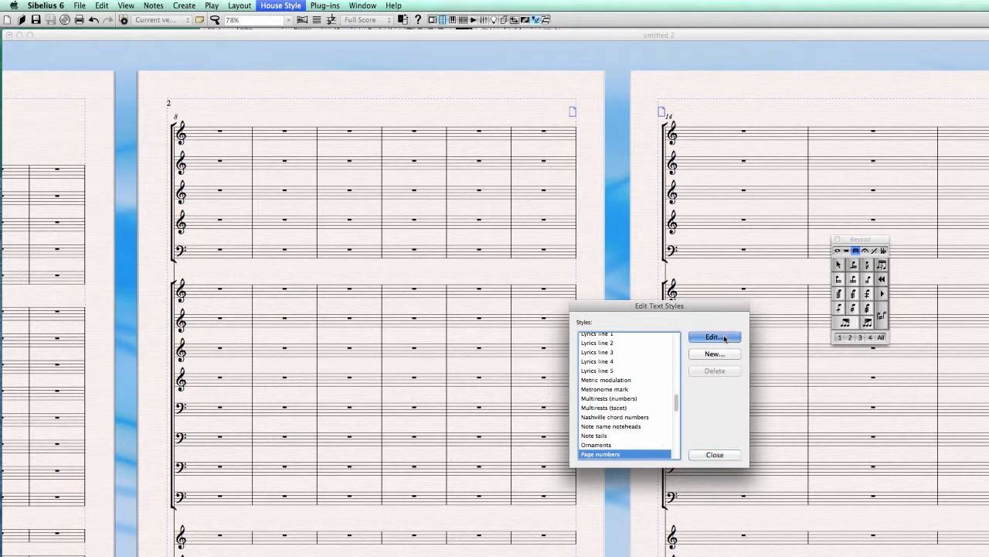
pyautogui.click(656, 277)
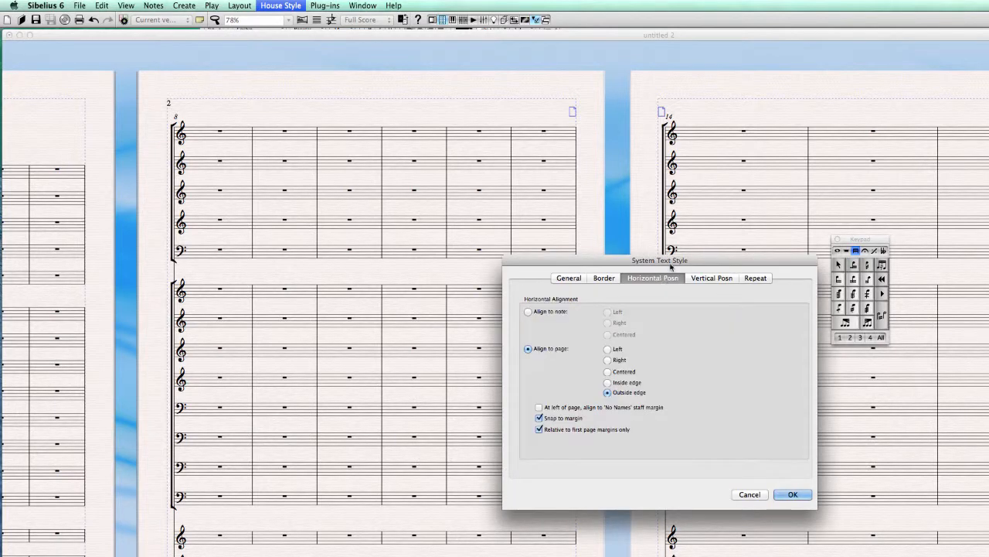
pyautogui.click(608, 359)
pyautogui.click(786, 497)
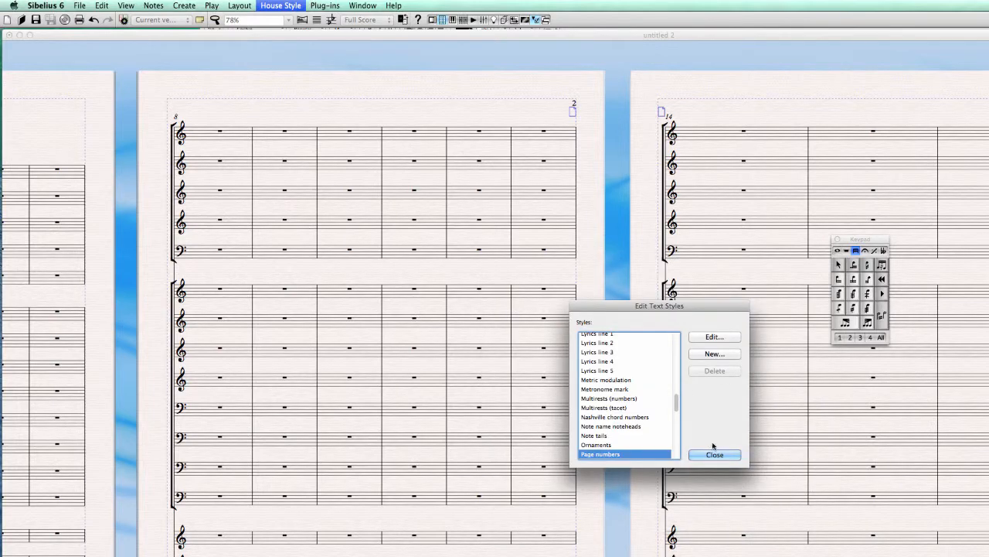
pyautogui.click(714, 453)
# Compare the page numbers on pages 2 and 3, and return the page arrangement to Spreads Horizontally
pyautogui.moveTo(626, 291); pyautogui.dragTo(378, 294)
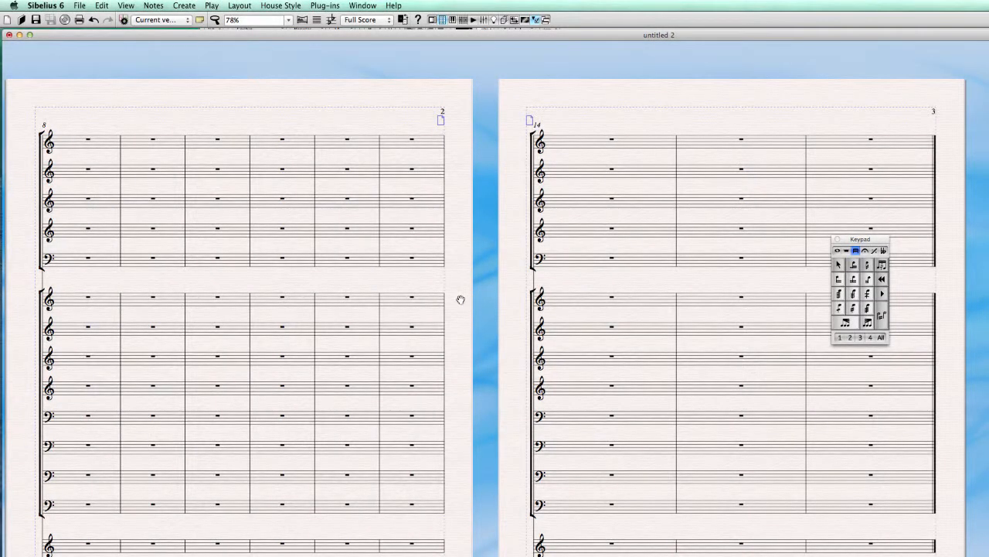
pyautogui.moveTo(459, 299); pyautogui.dragTo(461, 287)
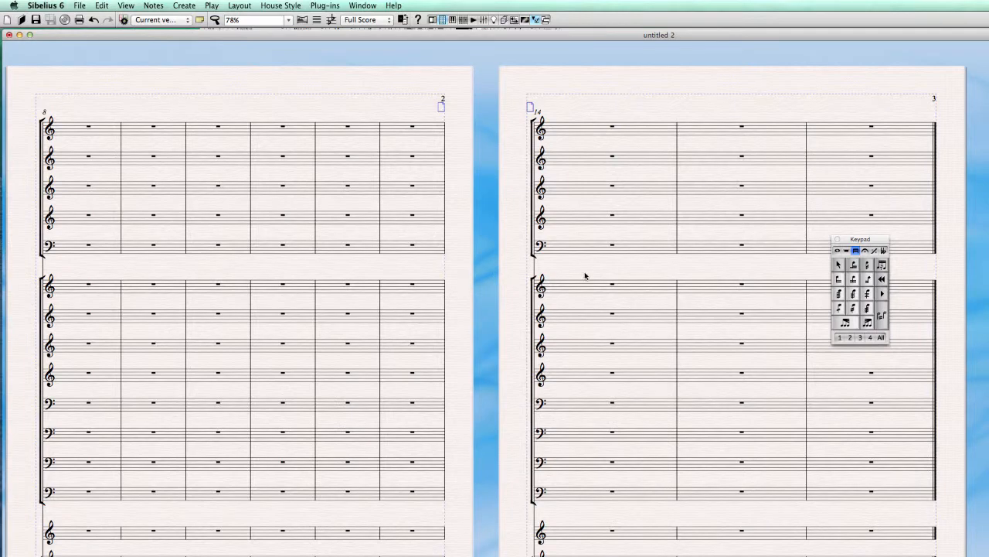
pyautogui.moveTo(585, 276); pyautogui.dragTo(555, 260)
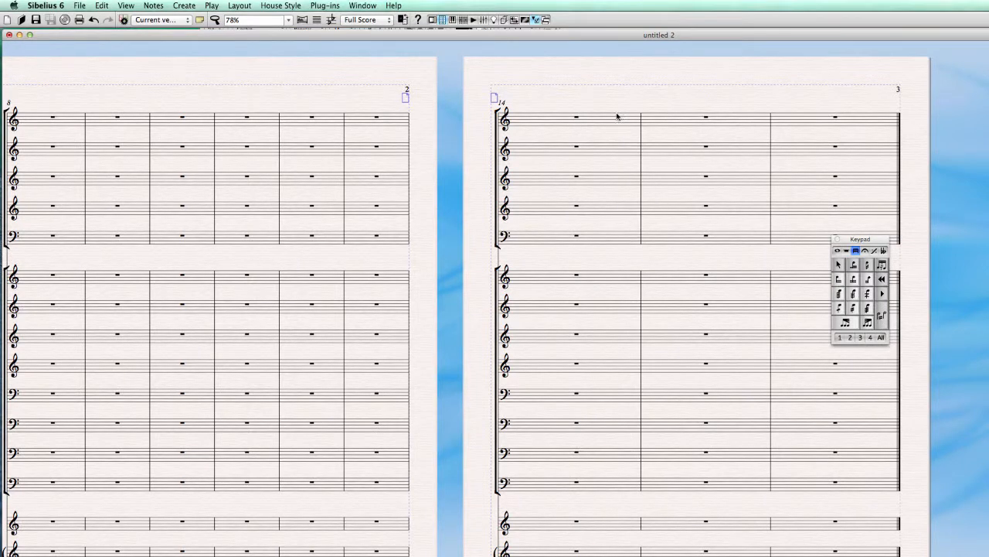
pyautogui.click(126, 5)
pyautogui.moveTo(132, 18)
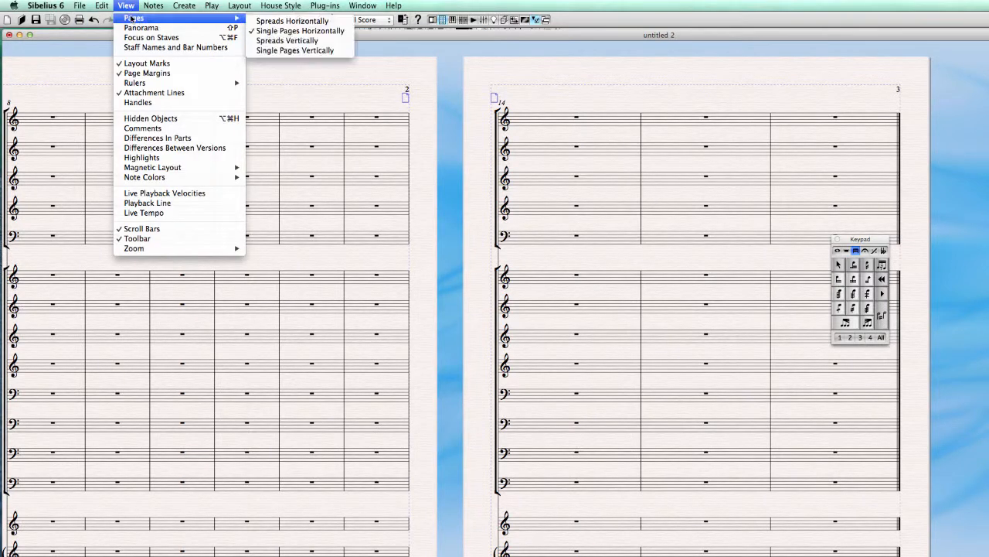
pyautogui.click(292, 21)
# Align the Page numbers text style to the Outside edge of the page in its horizontal position settings
pyautogui.moveTo(614, 103); pyautogui.dragTo(642, 102)
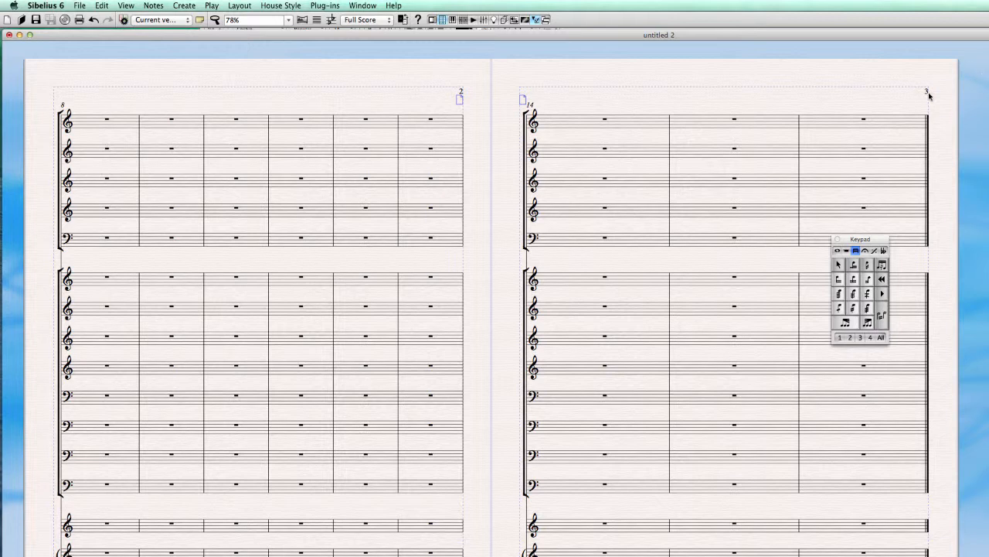
pyautogui.moveTo(923, 105); pyautogui.dragTo(933, 95)
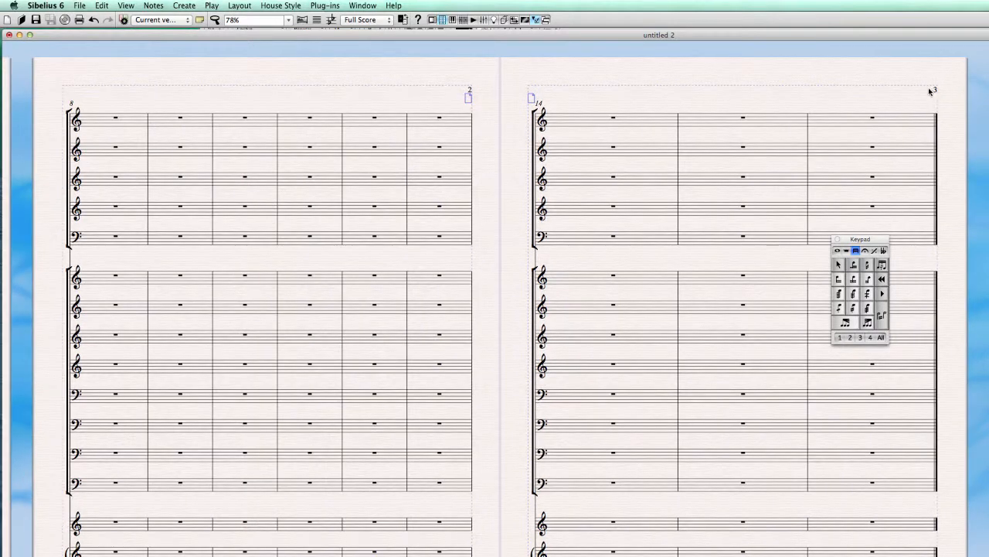
pyautogui.moveTo(302, 99); pyautogui.dragTo(308, 102)
pyautogui.moveTo(441, 101); pyautogui.dragTo(446, 101)
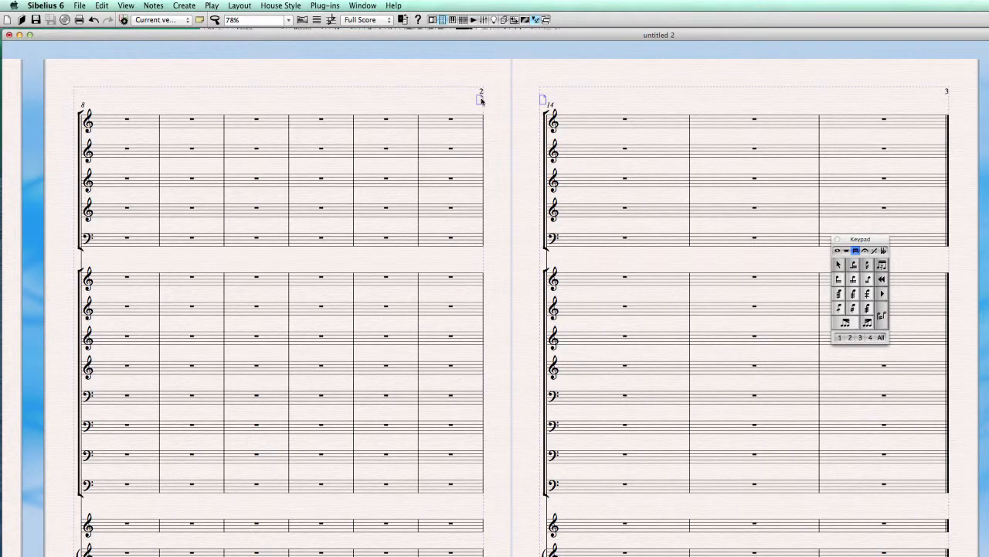
pyautogui.hscroll(-2, 402, 97)
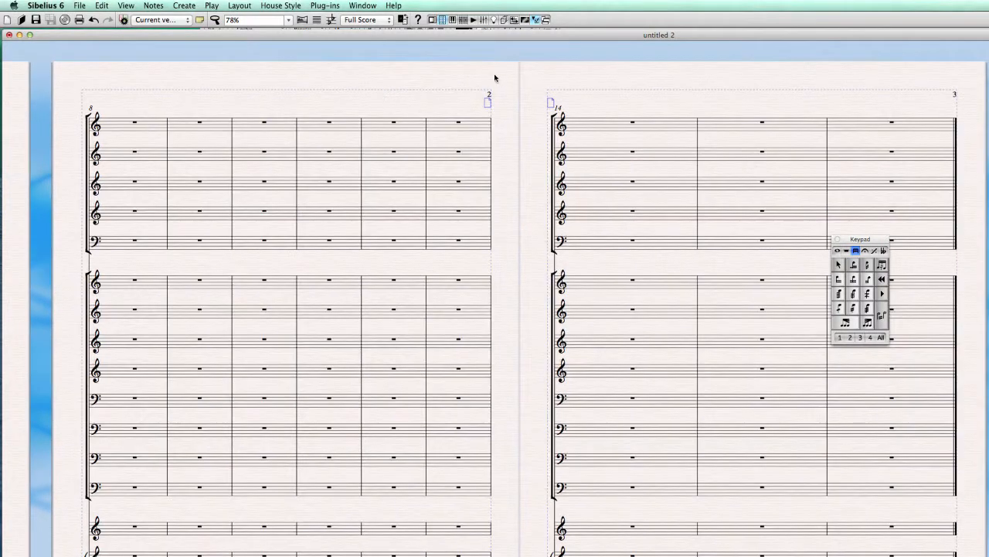
pyautogui.click(239, 6)
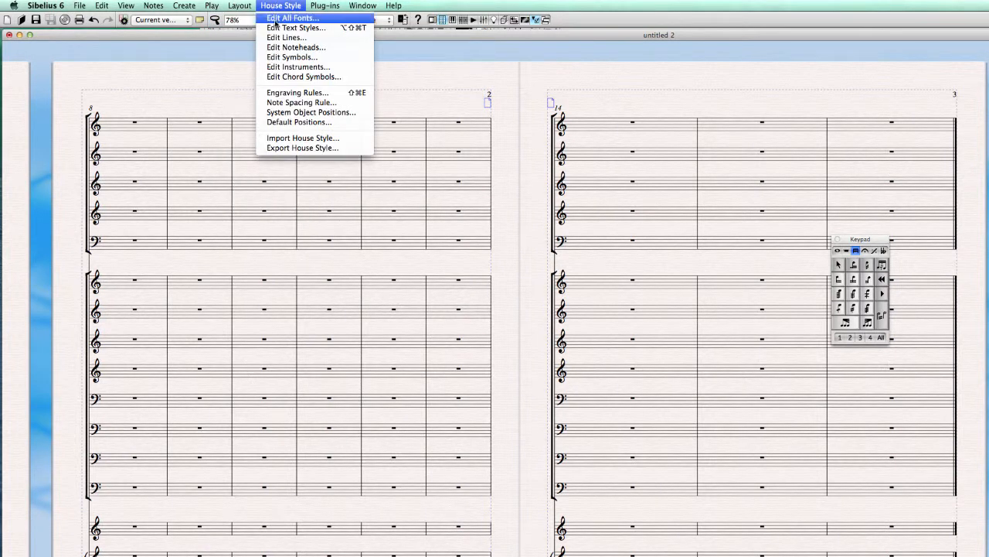
pyautogui.click(286, 28)
pyautogui.click(702, 338)
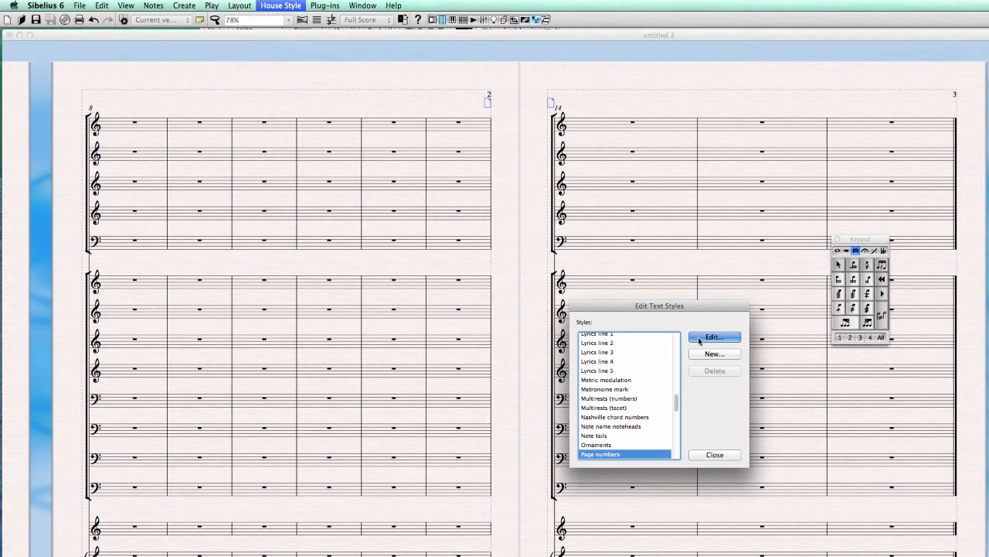
pyautogui.click(627, 279)
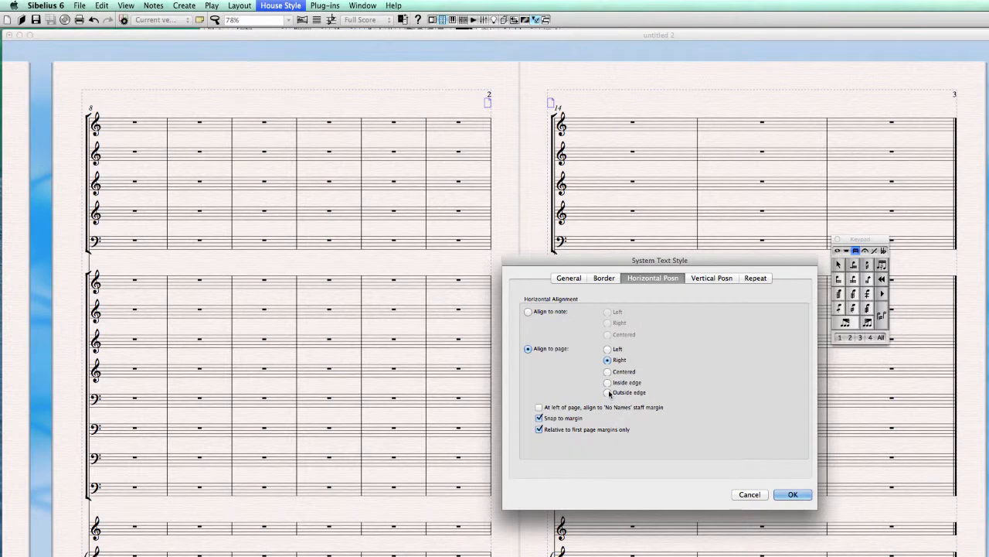
pyautogui.click(776, 494)
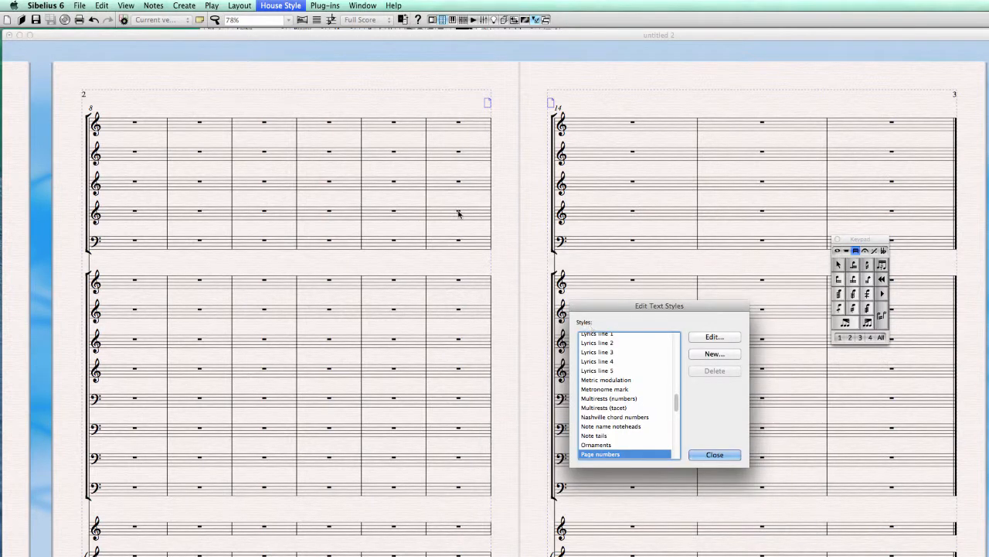
pyautogui.click(726, 460)
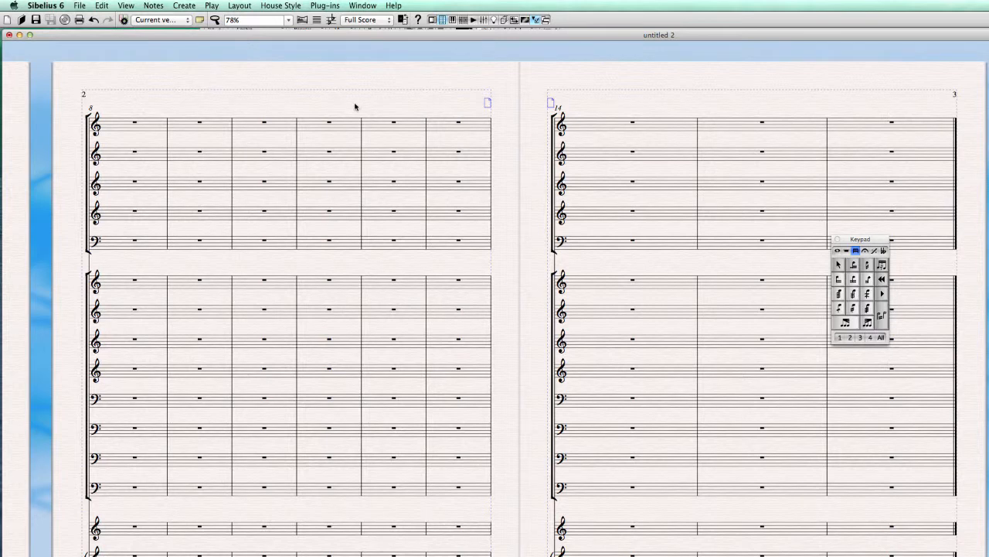
# Examine the page number positions on the first three pages of the score
pyautogui.moveTo(353, 104); pyautogui.dragTo(333, 97)
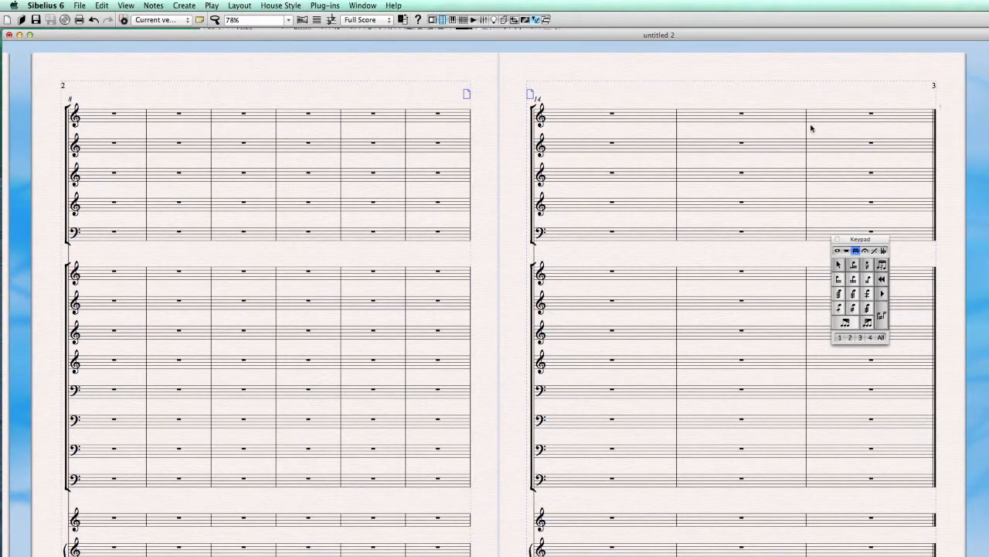
pyautogui.moveTo(515, 264); pyautogui.dragTo(976, 290)
pyautogui.moveTo(362, 145); pyautogui.dragTo(378, 126)
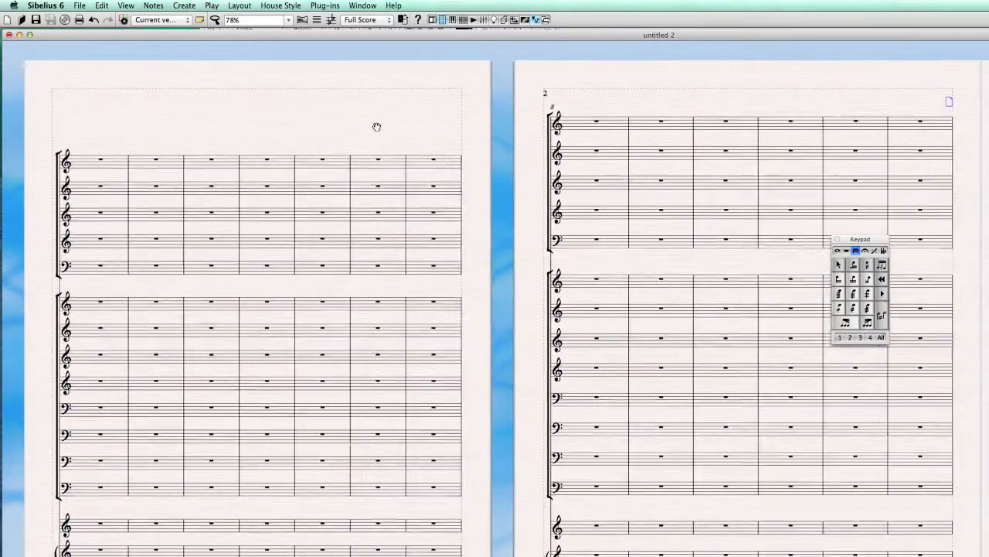
pyautogui.moveTo(746, 103); pyautogui.dragTo(742, 105)
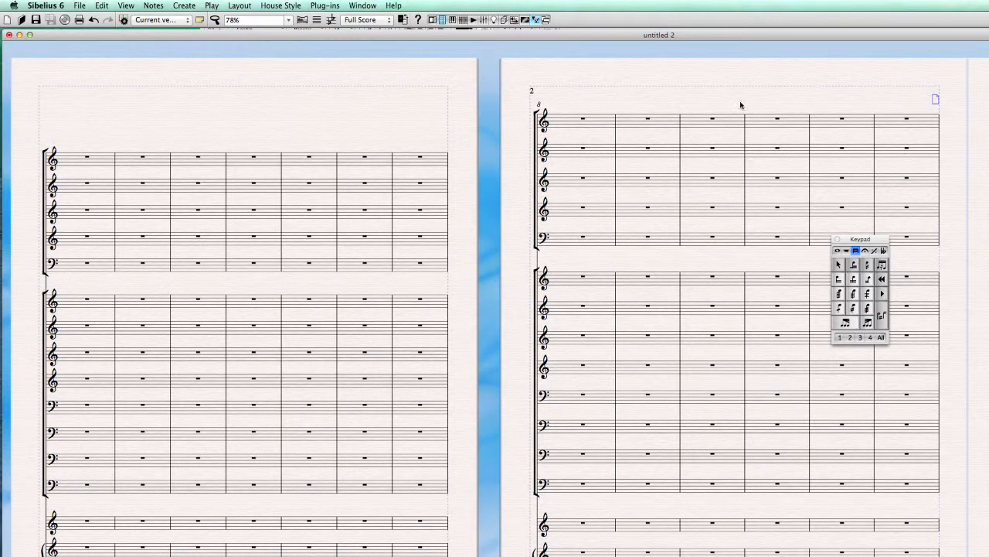
pyautogui.moveTo(393, 124); pyautogui.dragTo(392, 116)
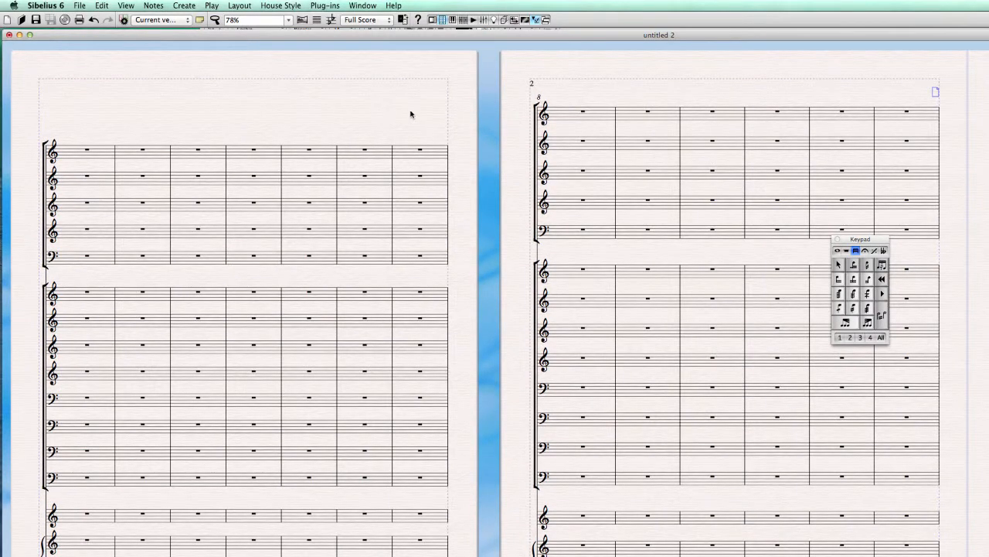
pyautogui.hscroll(-3, 358, 101)
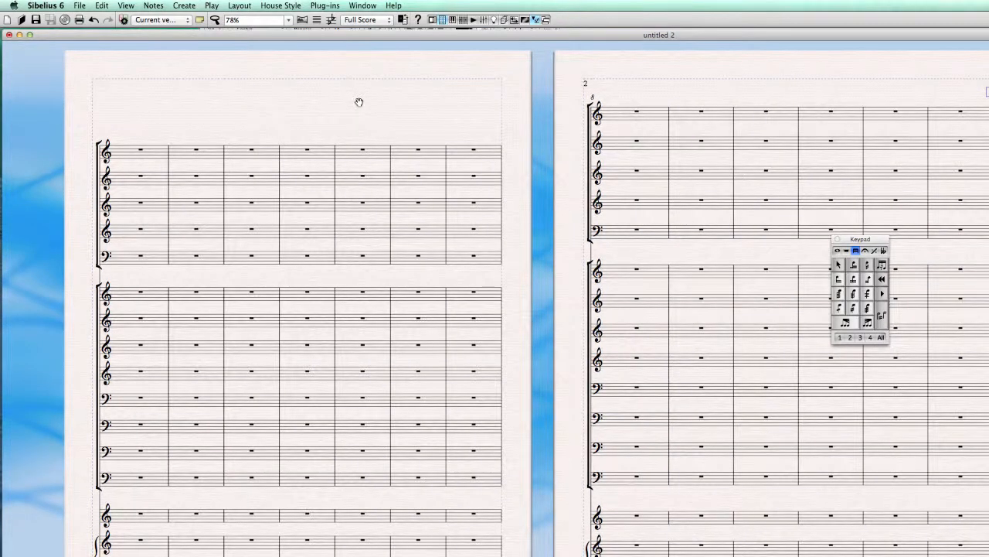
pyautogui.hscroll(2, 415, 117)
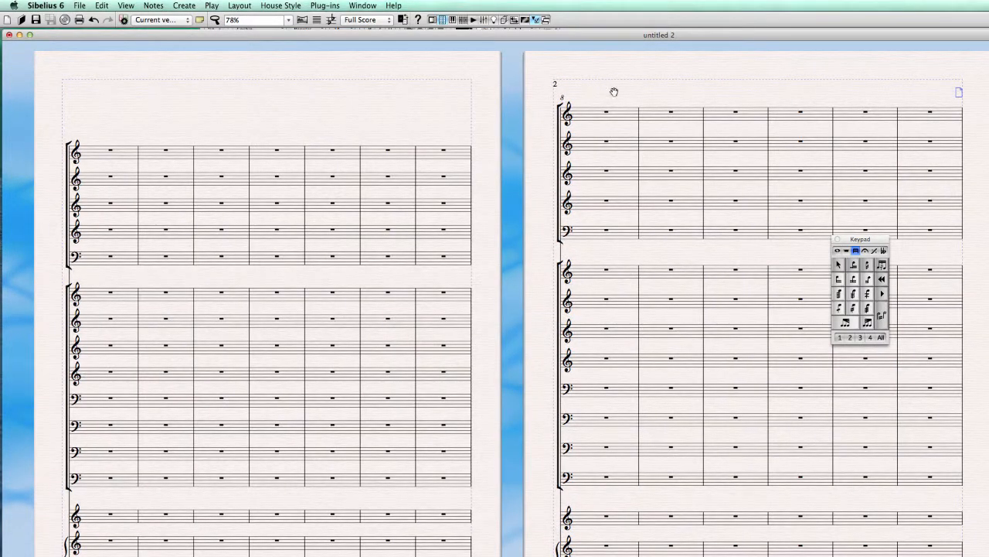
pyautogui.moveTo(614, 93); pyautogui.dragTo(178, 101)
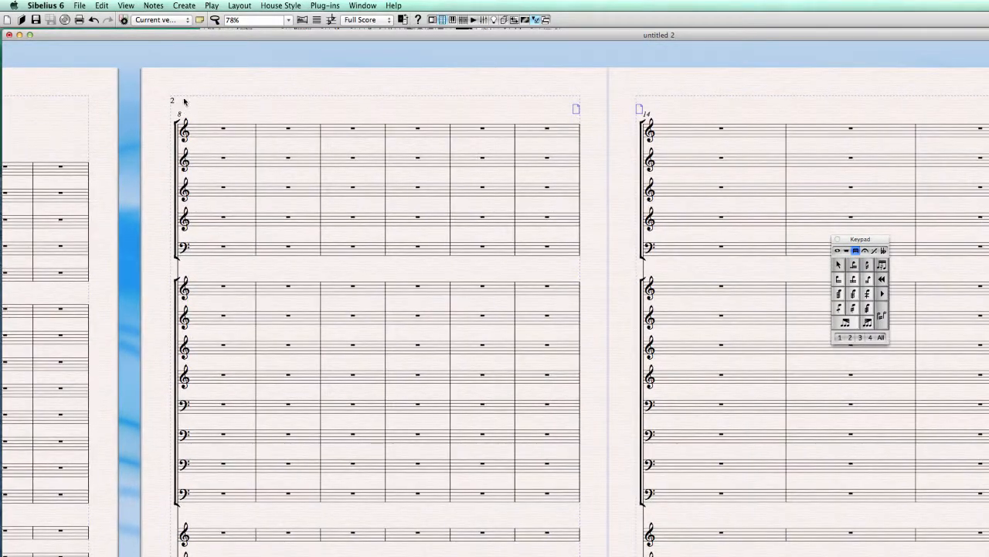
# Set the Page numbers text style's vertical position to snap in mm from the bottom margin
pyautogui.moveTo(744, 116); pyautogui.dragTo(586, 124)
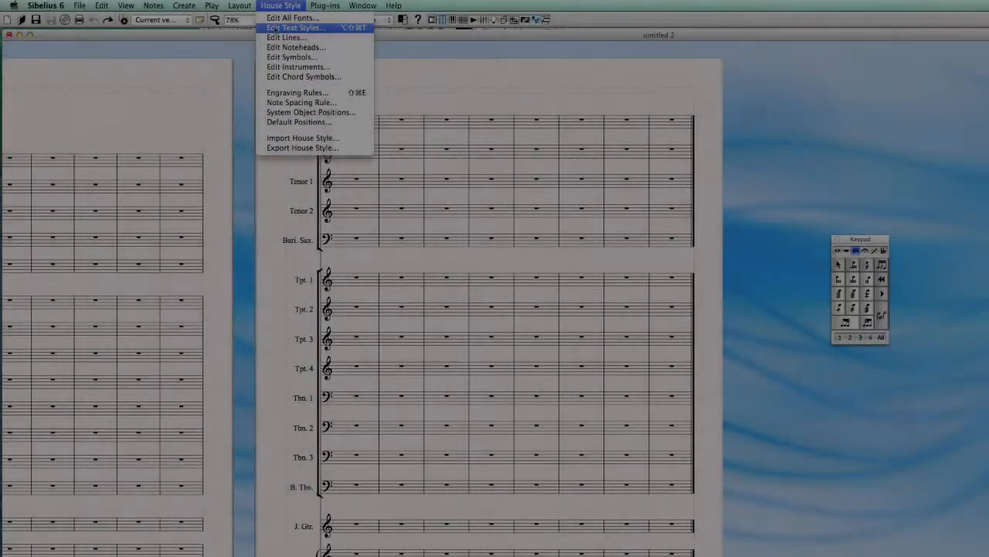
pyautogui.click(294, 27)
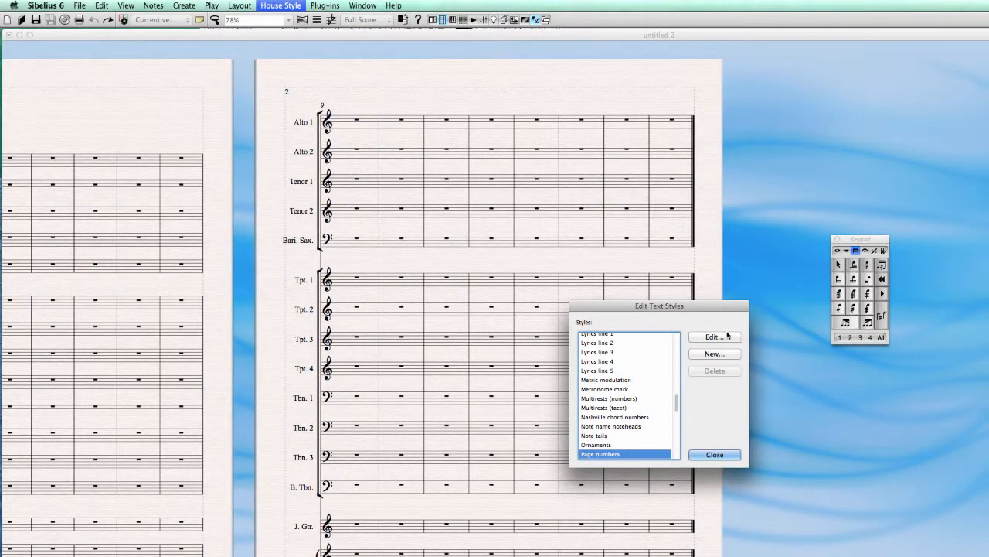
pyautogui.click(714, 337)
pyautogui.moveTo(751, 267); pyautogui.dragTo(454, 210)
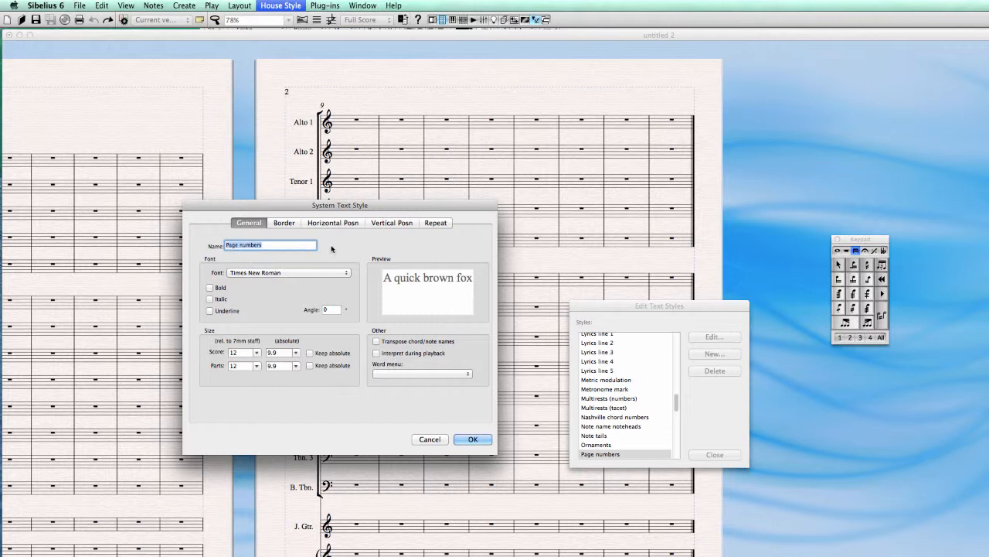
pyautogui.click(389, 224)
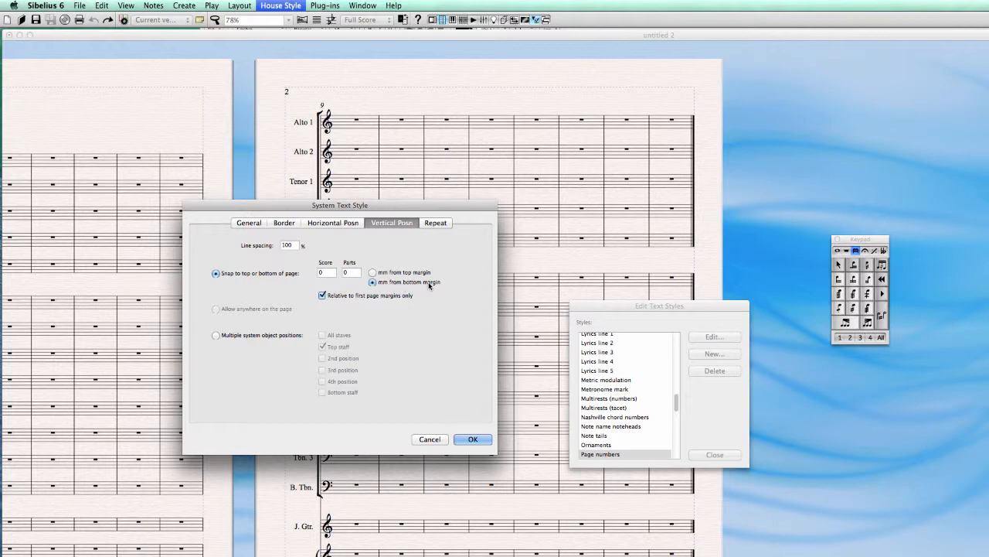
pyautogui.click(473, 439)
pyautogui.click(693, 457)
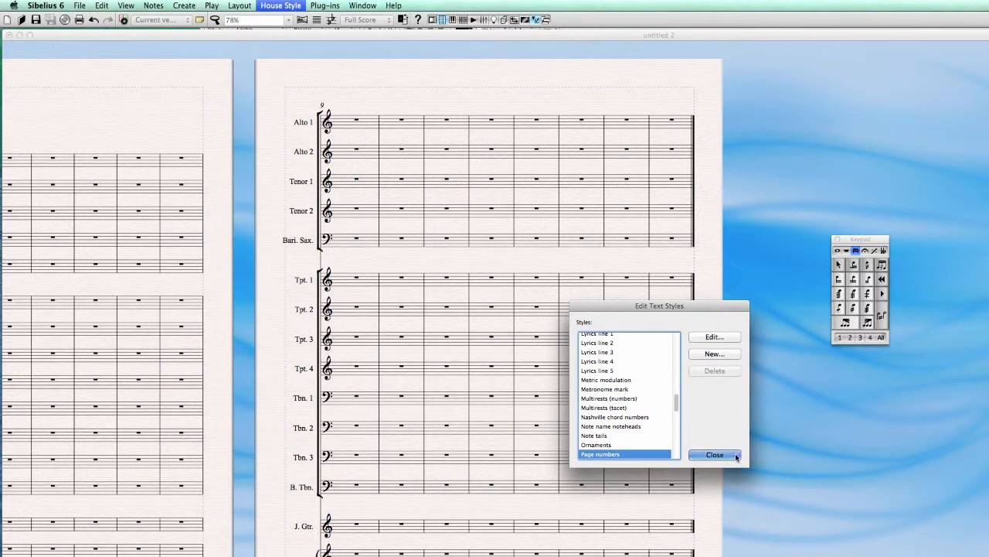
pyautogui.scroll(-5, 731, 343)
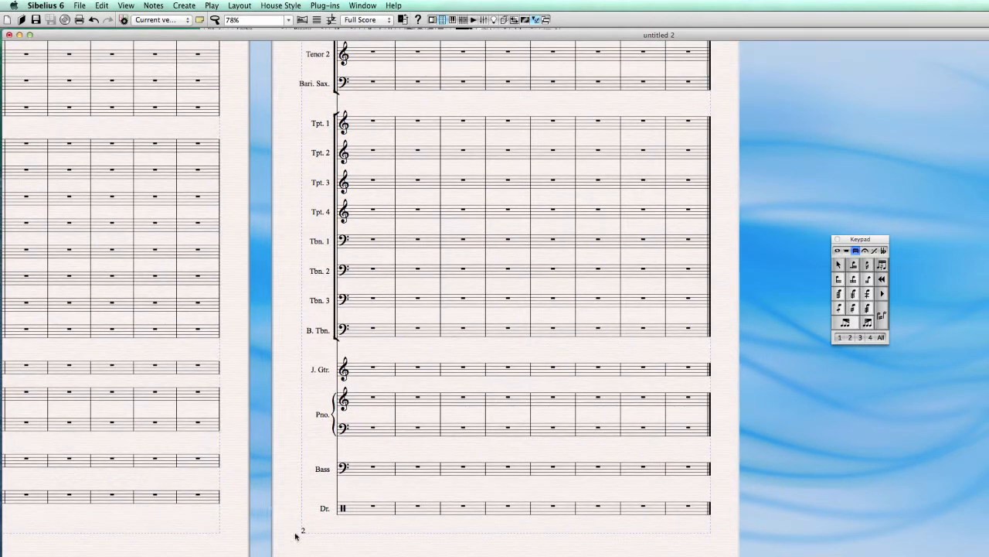
# Align the Page numbers text style to Centered on the page in its horizontal position settings
pyautogui.click(278, 5)
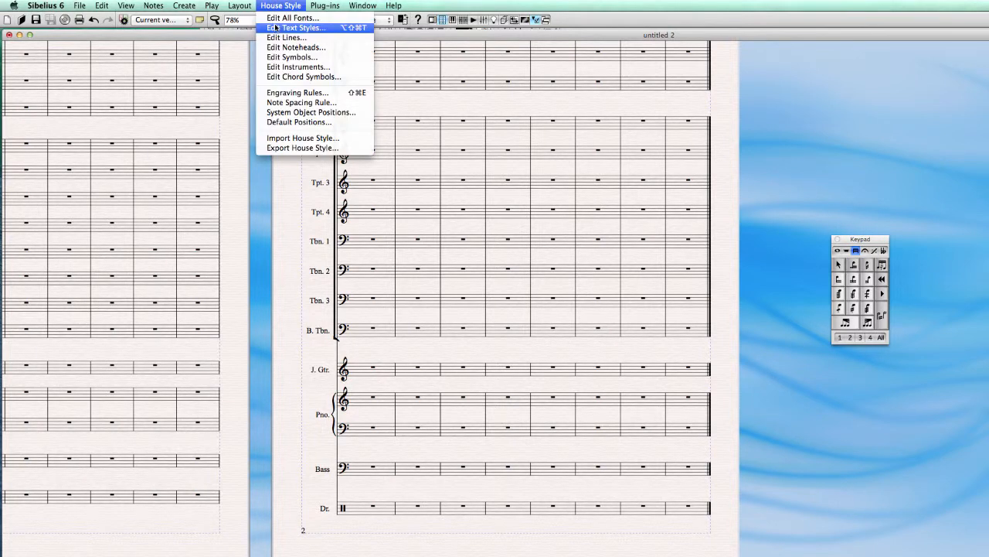
pyautogui.click(283, 29)
pyautogui.click(727, 337)
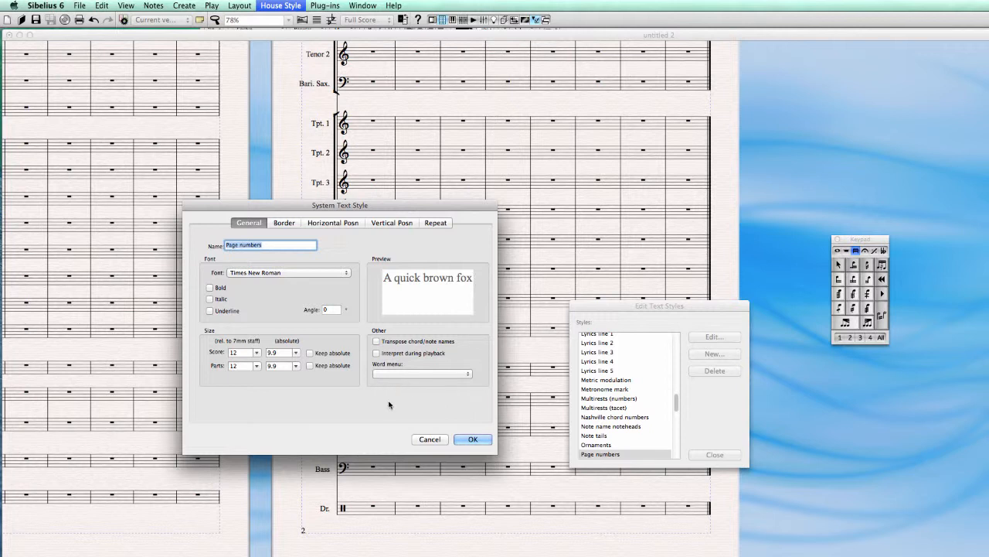
pyautogui.click(341, 222)
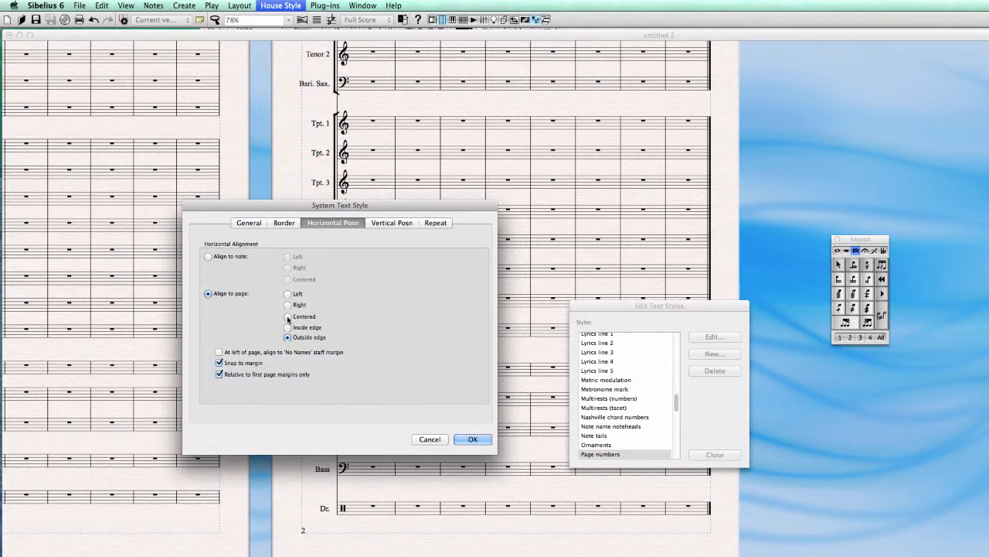
pyautogui.click(288, 317)
pyautogui.click(473, 439)
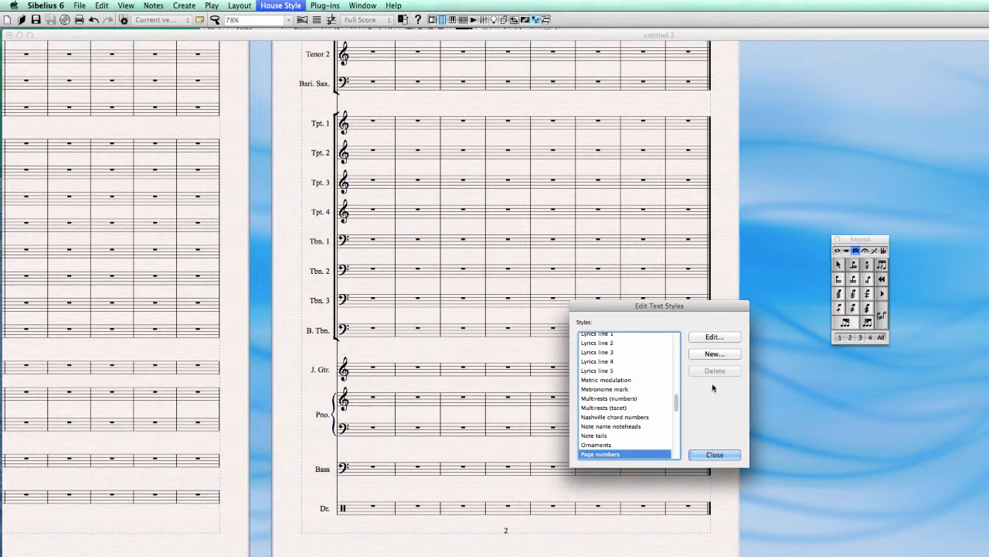
# Set the Page numbers text style back to Outside edge alignment and mm from top margin
pyautogui.click(715, 338)
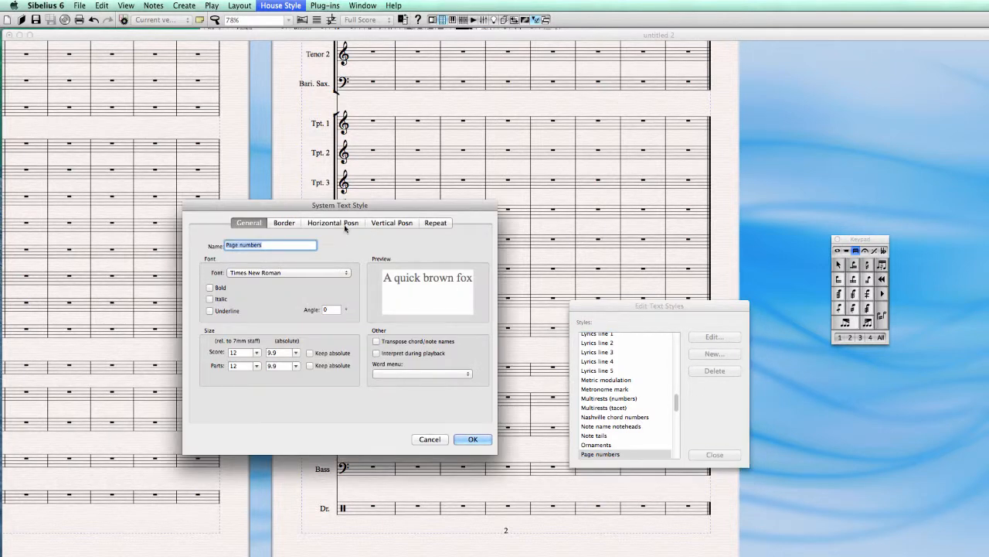
pyautogui.click(351, 225)
pyautogui.click(287, 338)
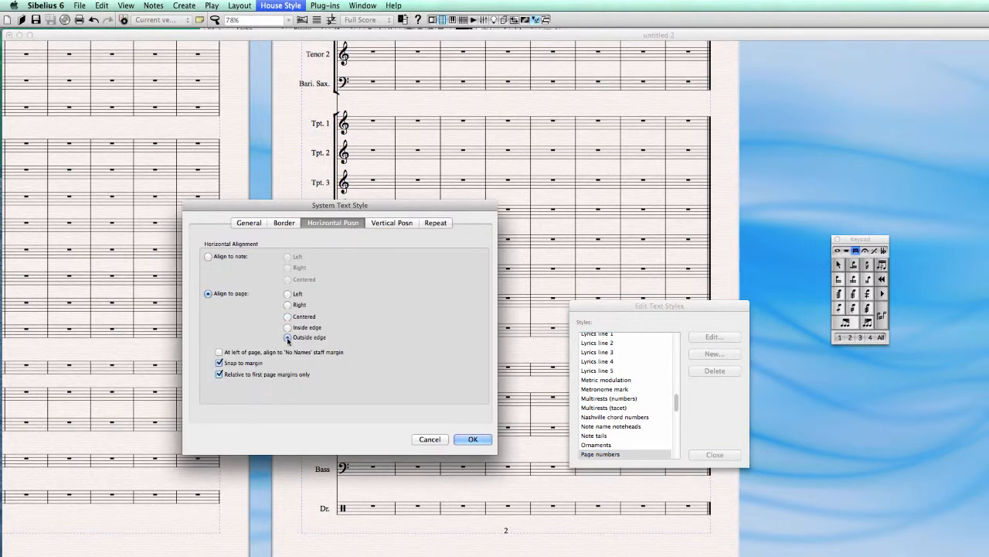
pyautogui.click(397, 225)
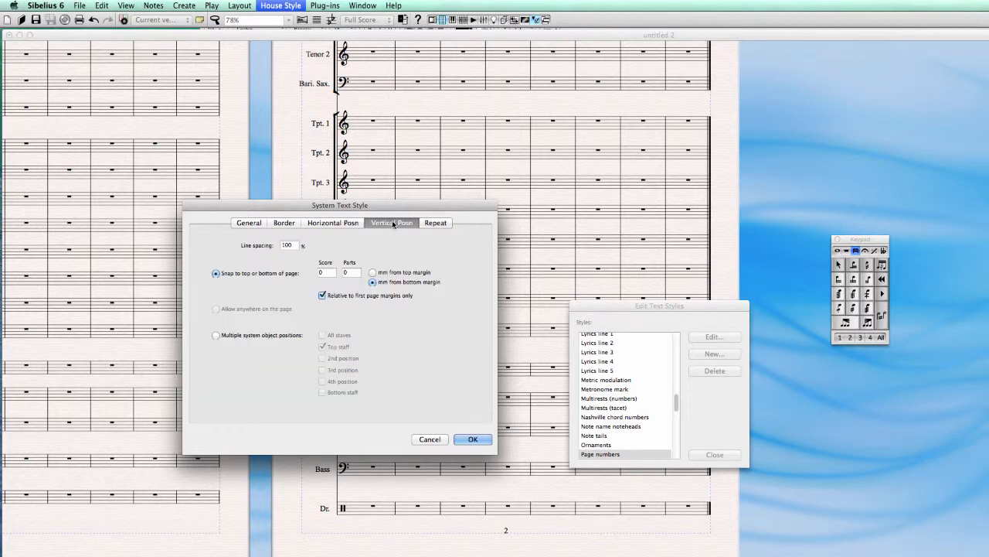
pyautogui.click(471, 438)
pyautogui.click(715, 456)
# Arrange the pages in horizontal spreads and insert a page break after bar 14 on page 2
pyautogui.moveTo(292, 277); pyautogui.dragTo(591, 426)
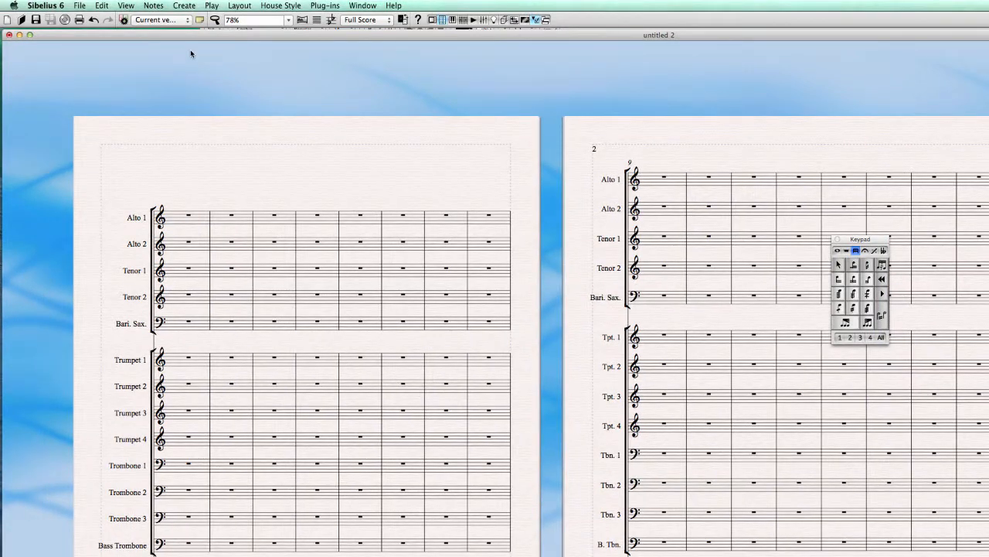
pyautogui.click(125, 5)
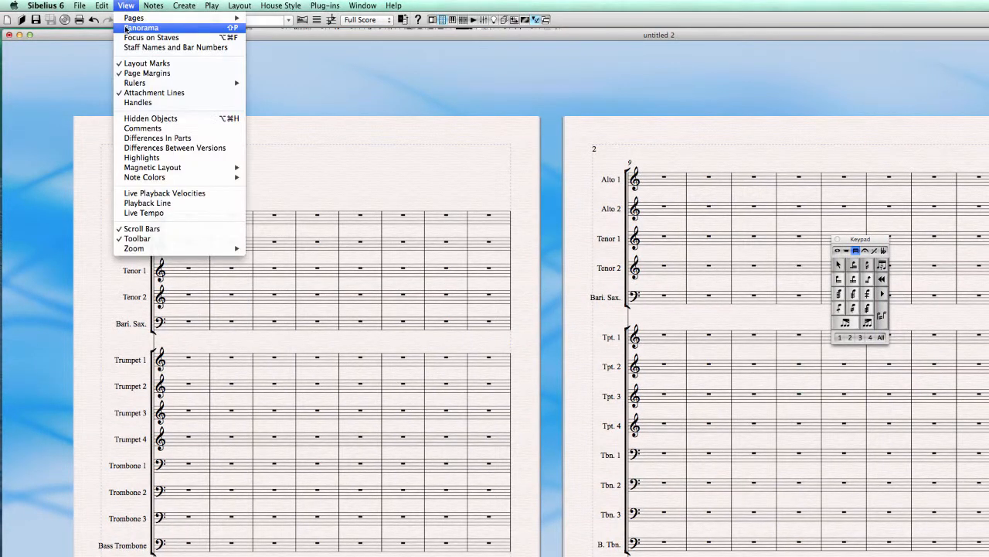
pyautogui.moveTo(193, 18)
pyautogui.click(280, 27)
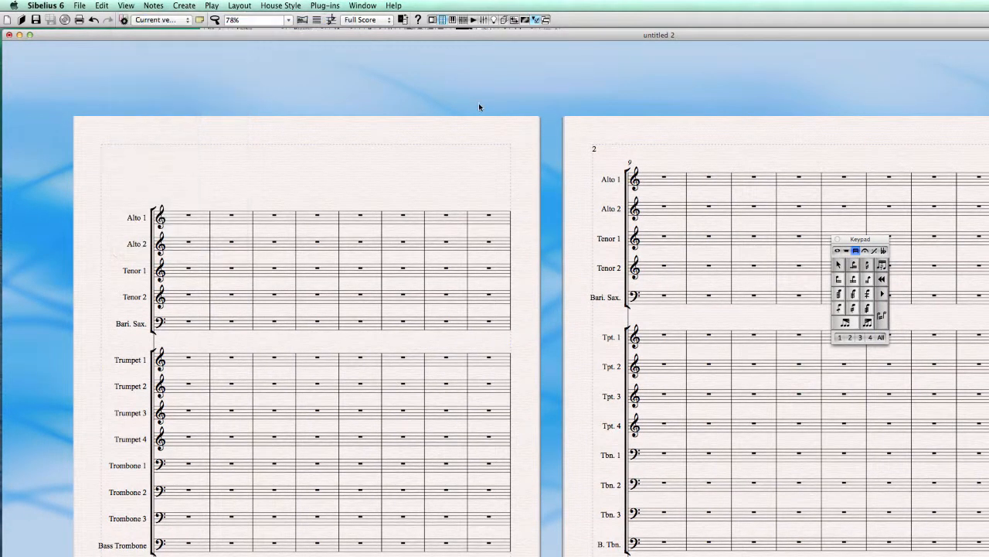
pyautogui.moveTo(663, 148); pyautogui.dragTo(525, 121)
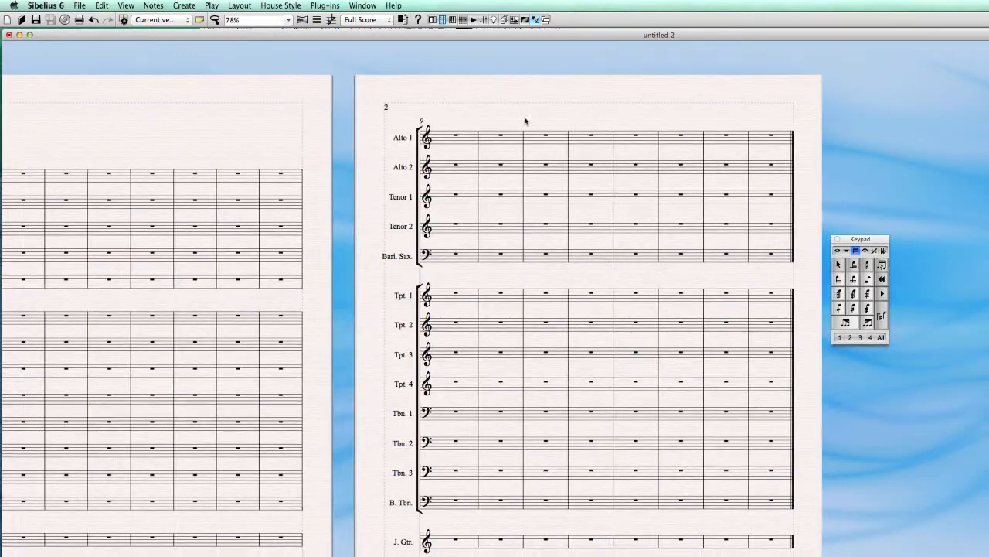
pyautogui.click(704, 169)
pyautogui.press('super+Return')
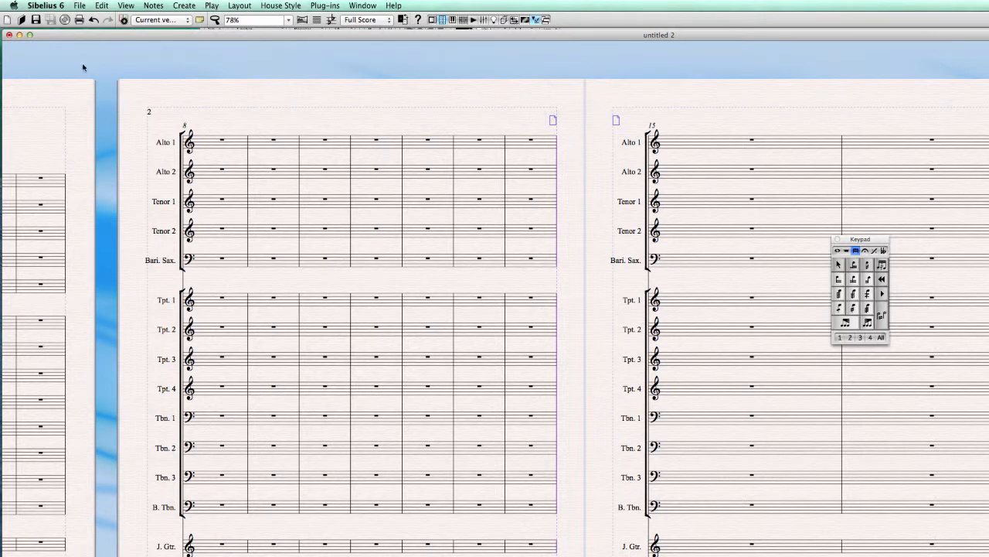
# Create a page number change to 3 that hides page numbers until after the next page of music
pyautogui.scroll(-2, 108, 155)
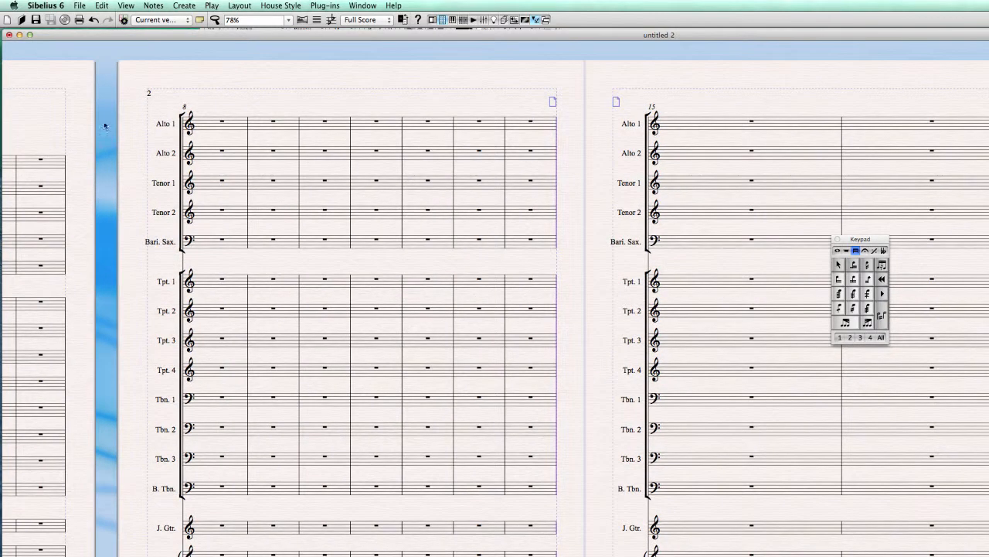
pyautogui.click(141, 6)
pyautogui.moveTo(184, 6)
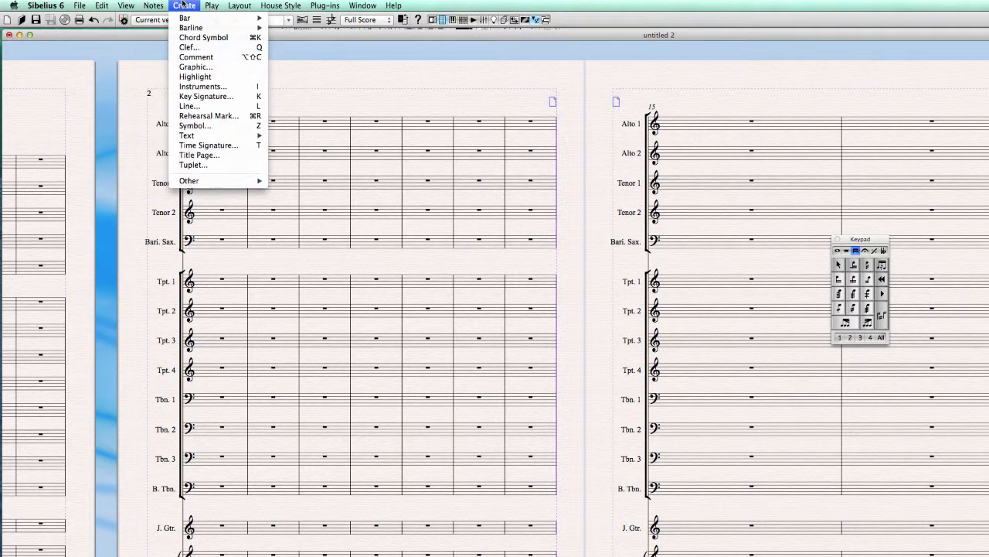
pyautogui.moveTo(189, 183)
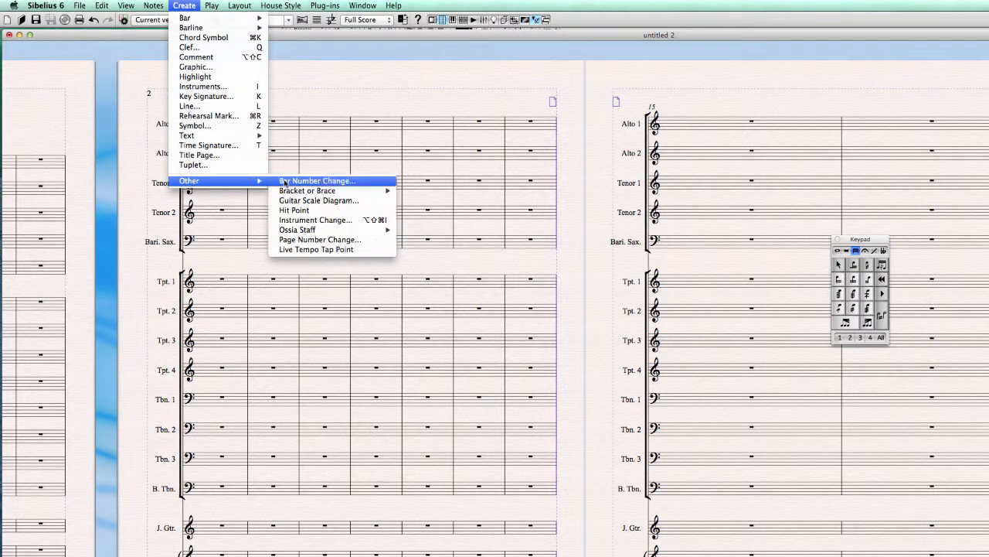
pyautogui.click(328, 240)
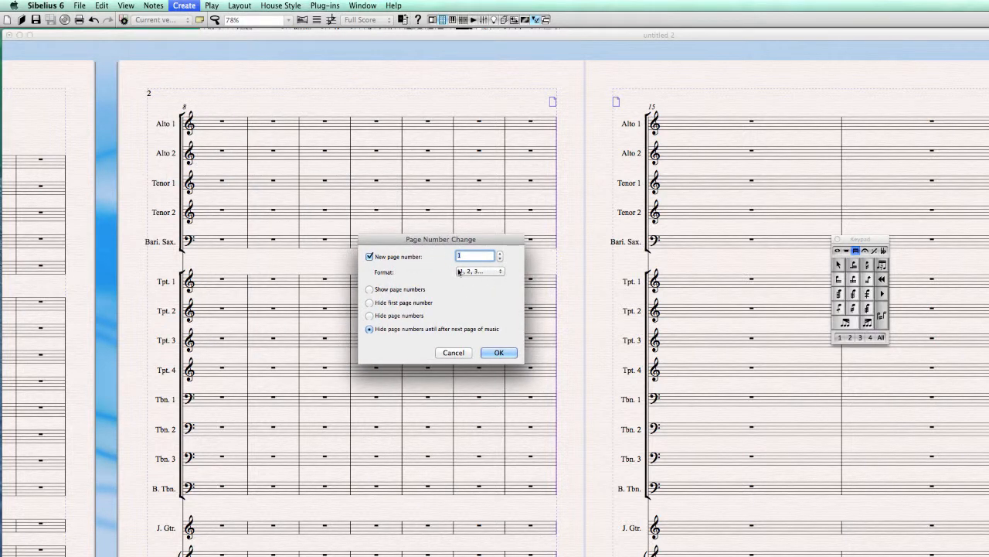
pyautogui.write('2')
pyautogui.click(499, 253)
pyautogui.click(495, 352)
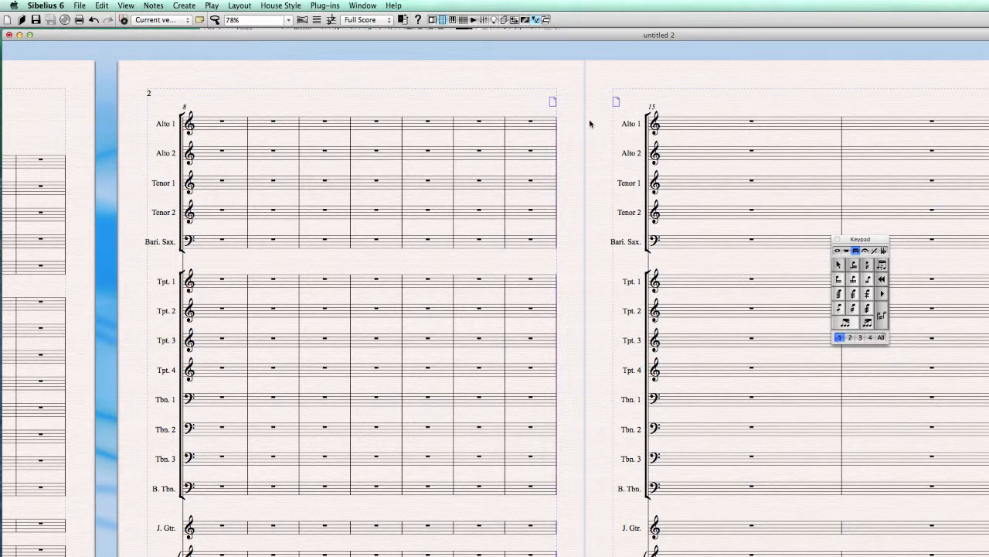
# Place a page number change on page 3 with new page number 1 and the Show page numbers option
pyautogui.click(188, 6)
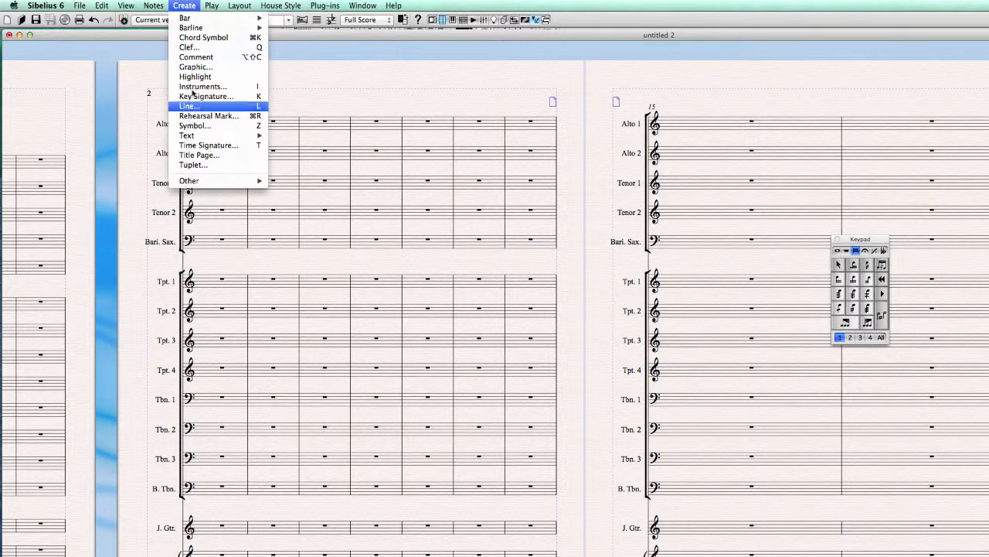
pyautogui.moveTo(200, 180)
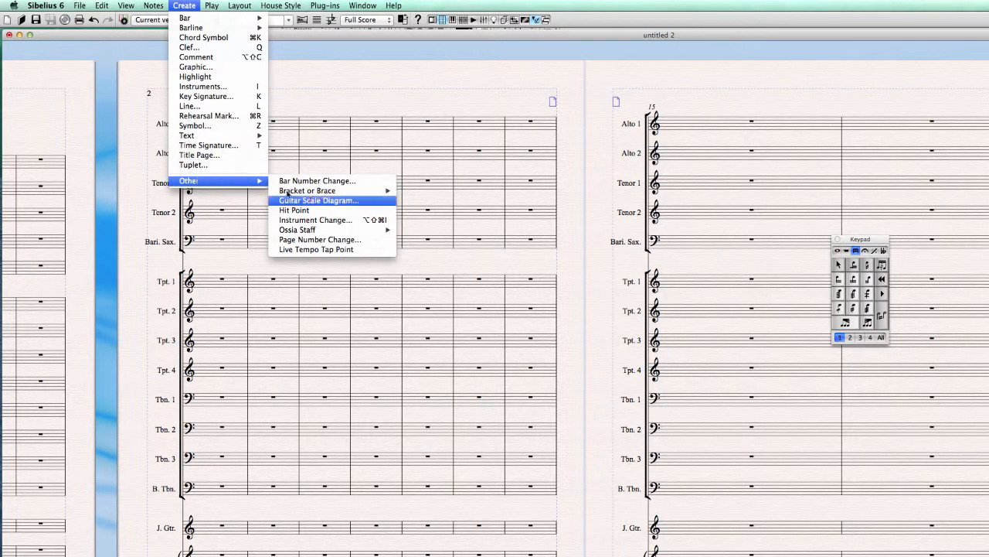
pyautogui.click(315, 246)
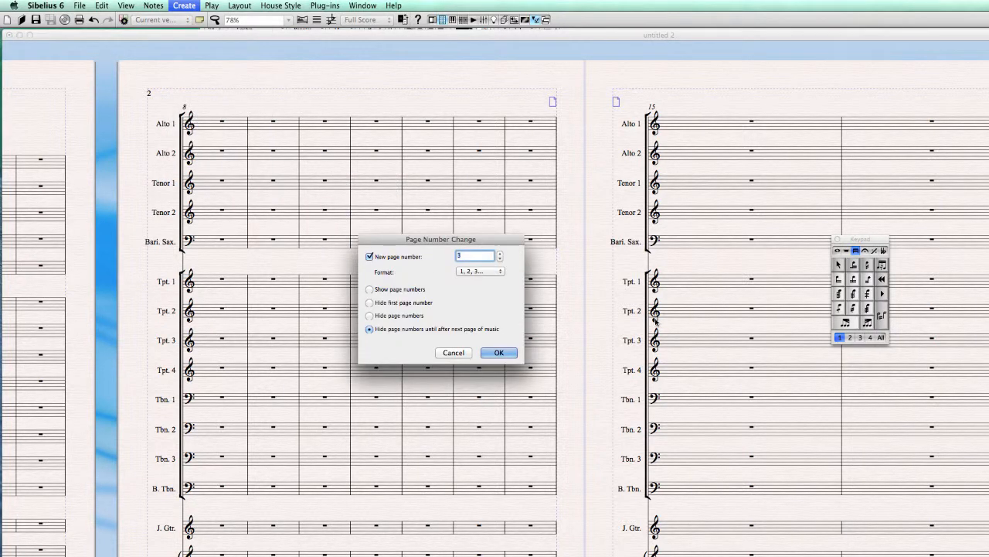
pyautogui.click(500, 260)
pyautogui.click(398, 291)
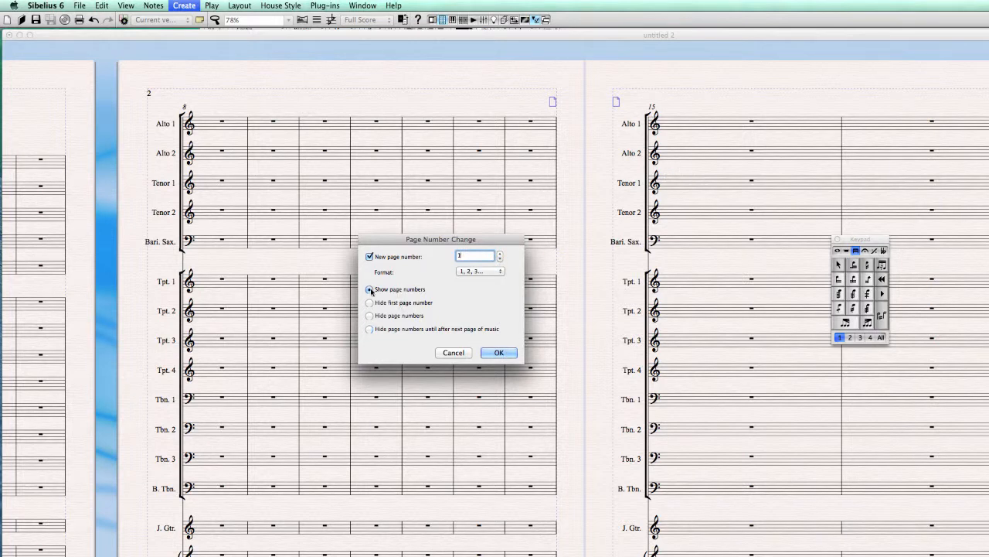
pyautogui.click(491, 353)
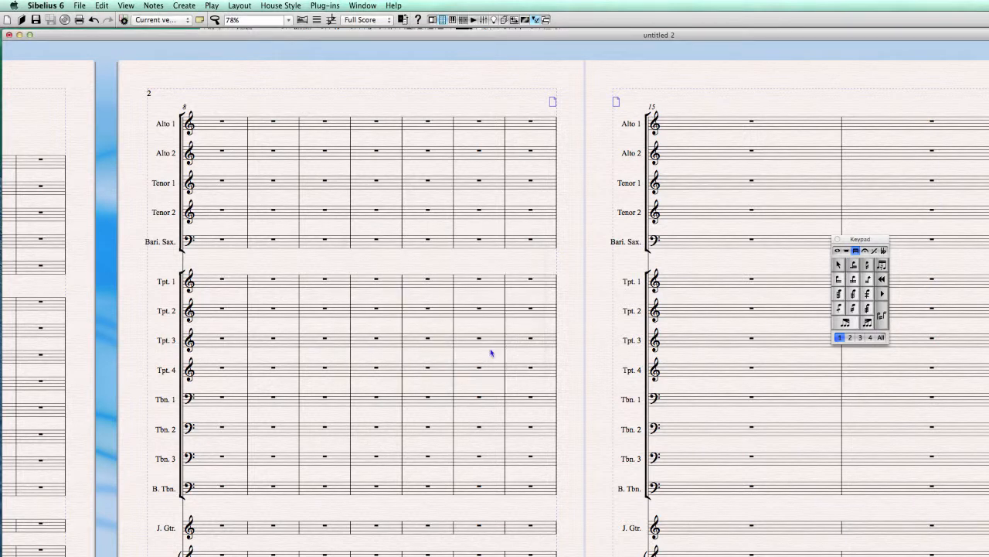
pyautogui.click(744, 109)
# Compare the page numbers on the second and third pages, and undo the page number change on the third page
pyautogui.hscroll(10, 783, 120)
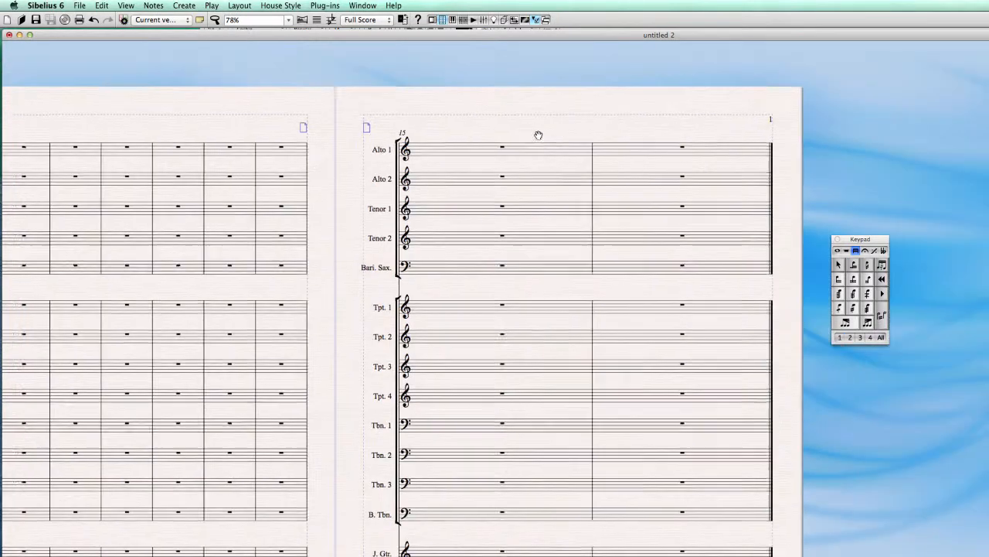
pyautogui.moveTo(681, 127); pyautogui.dragTo(879, 121)
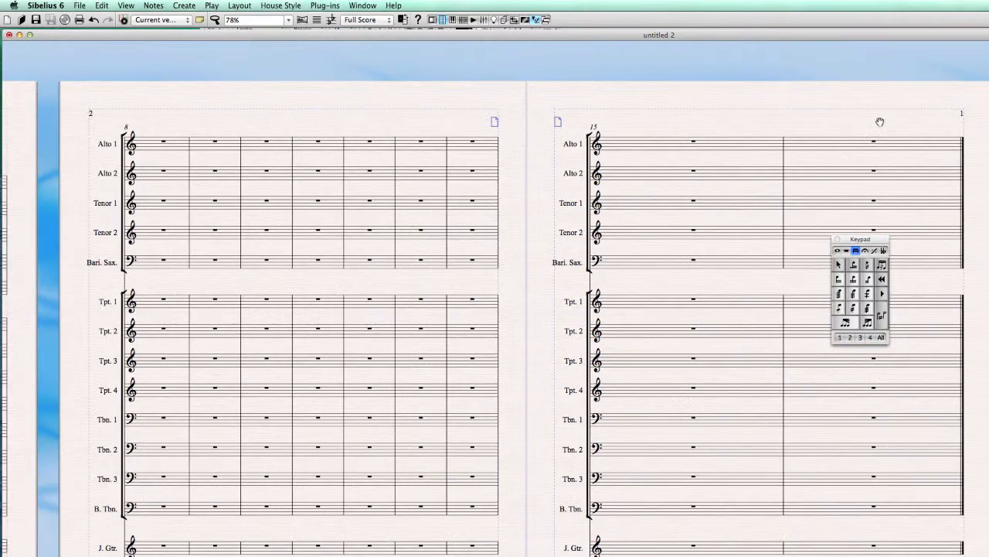
pyautogui.hscroll(1, 162, 121)
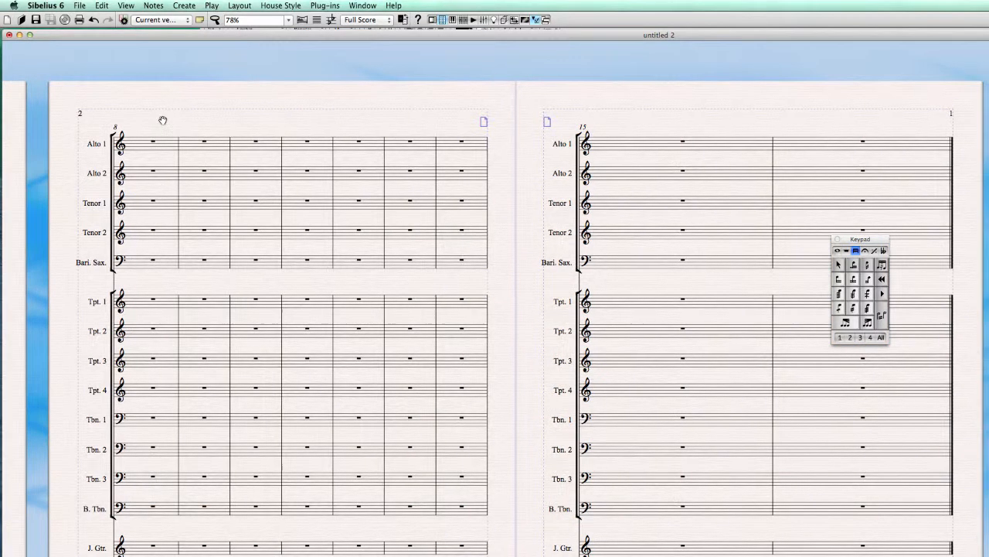
pyautogui.press('super+z')
pyautogui.press('super+z')
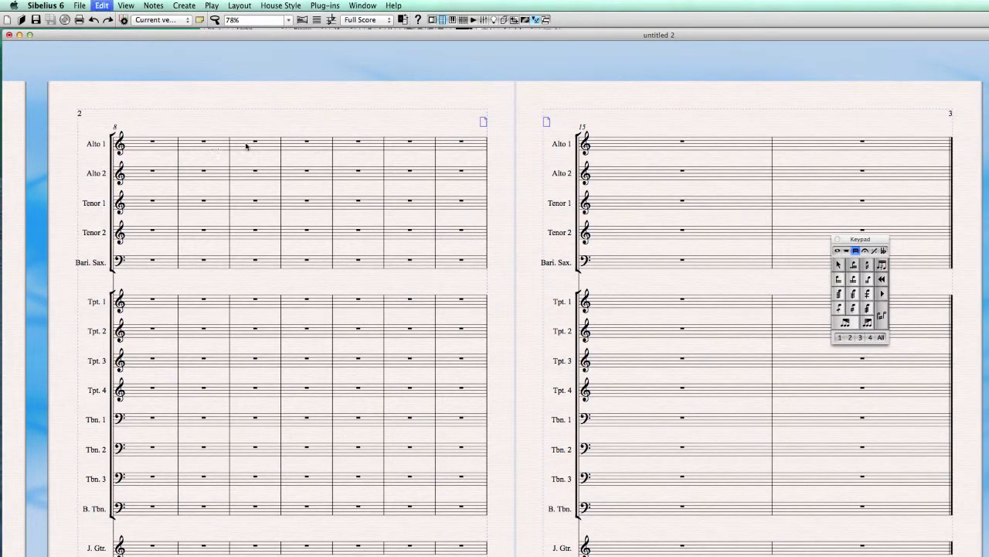
# Review the numbering format choices in the Page Number Change settings, and cancel without creating a change
pyautogui.click(184, 5)
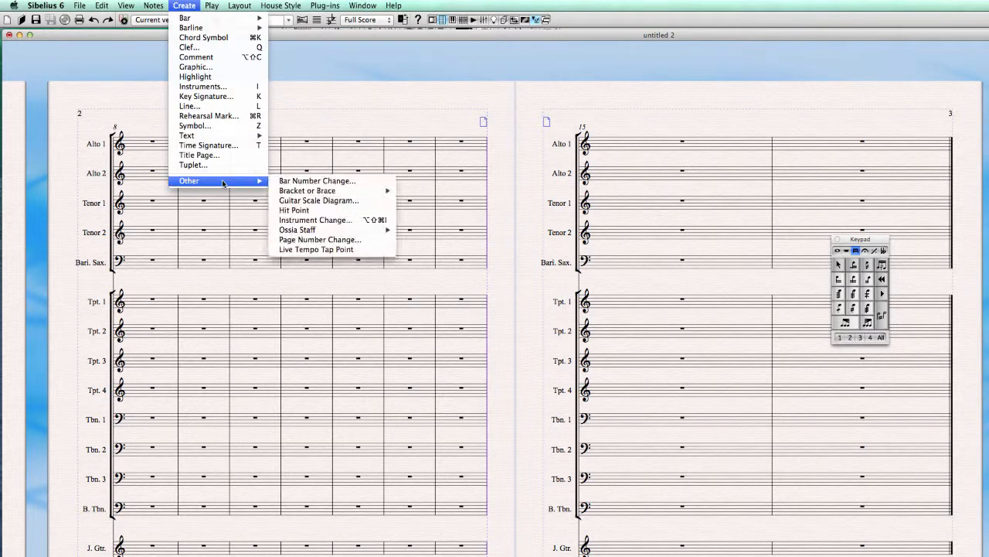
pyautogui.click(309, 105)
pyautogui.click(303, 129)
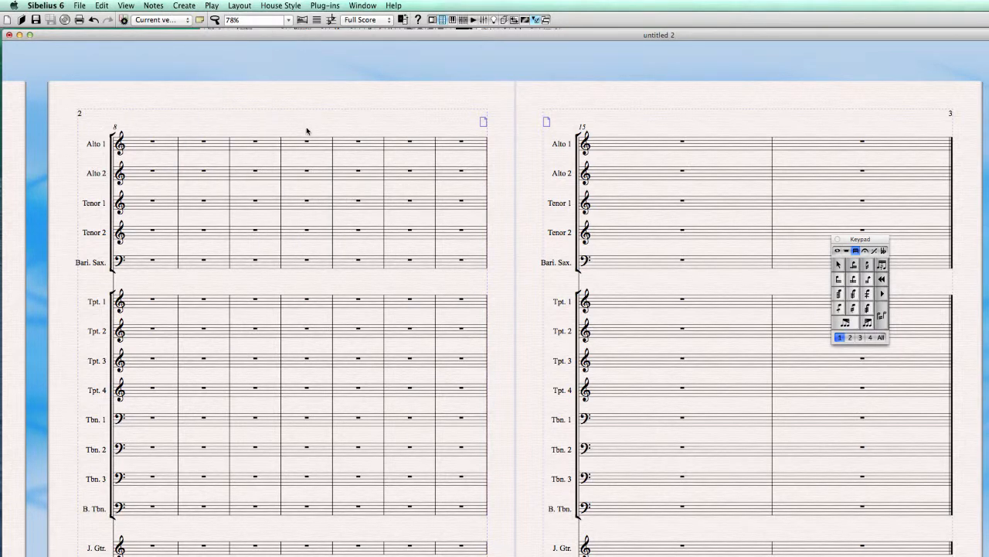
pyautogui.click(185, 5)
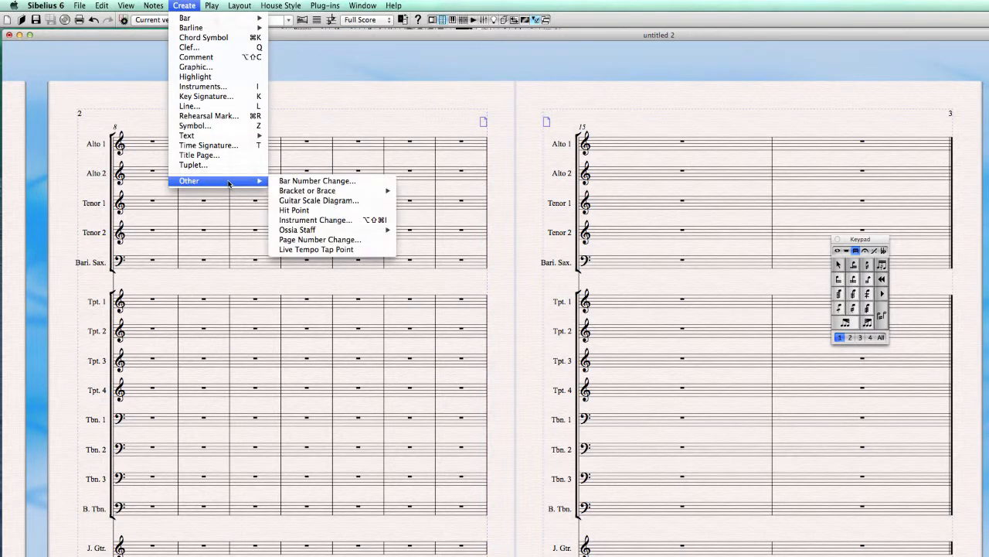
pyautogui.click(317, 246)
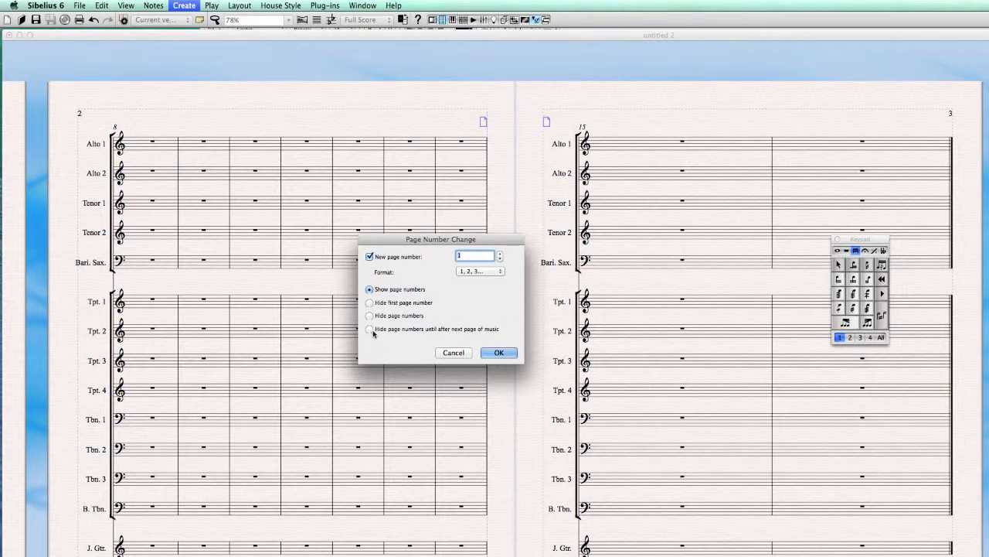
pyautogui.moveTo(442, 239); pyautogui.dragTo(357, 235)
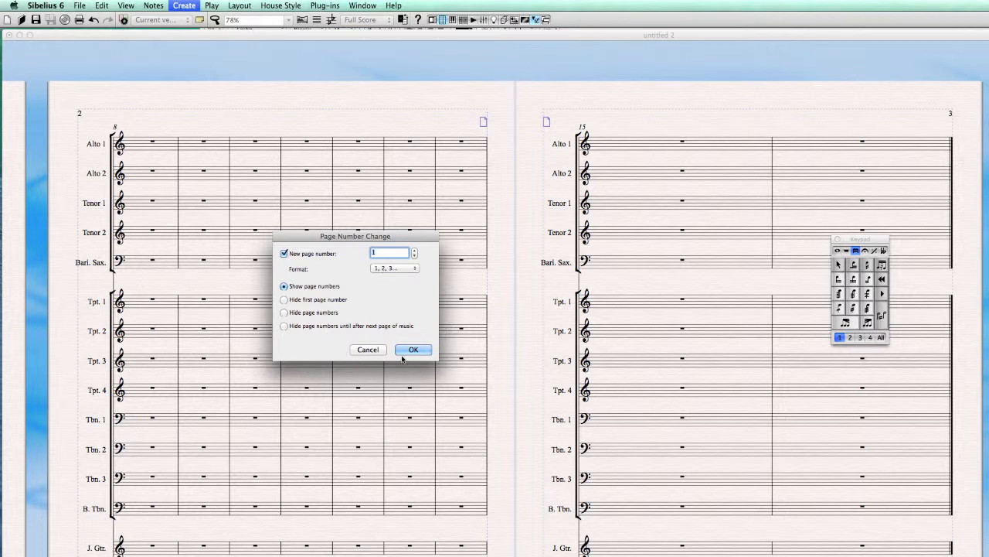
pyautogui.click(413, 268)
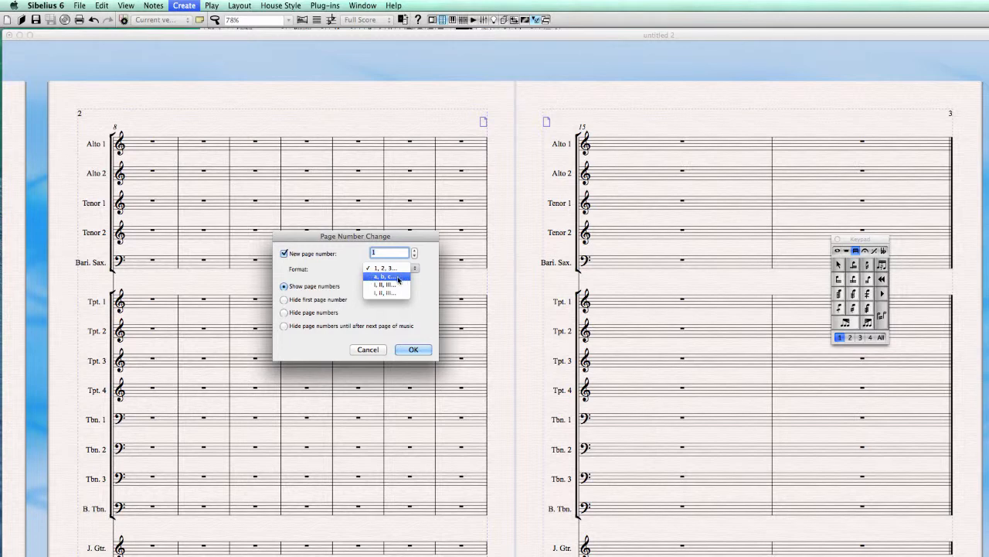
pyautogui.click(366, 300)
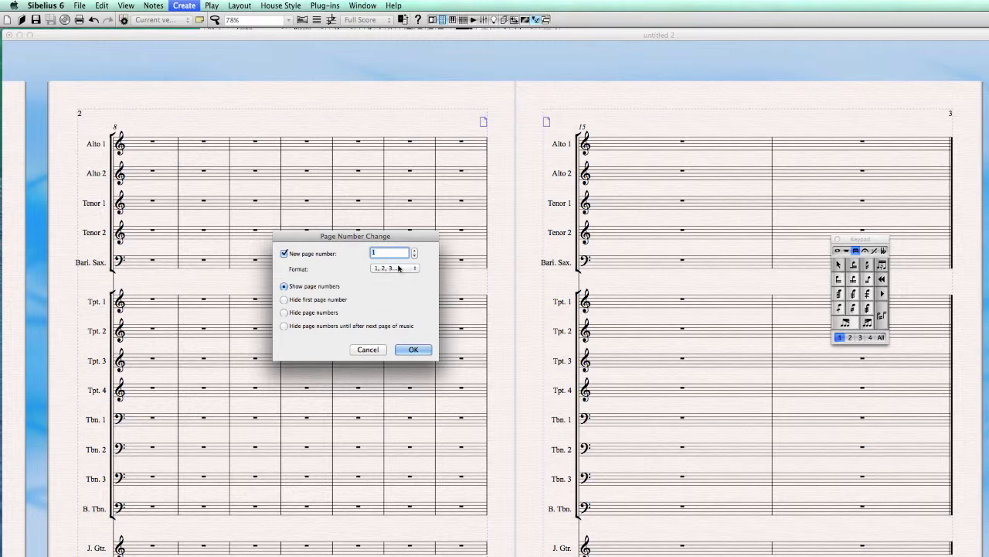
pyautogui.click(400, 268)
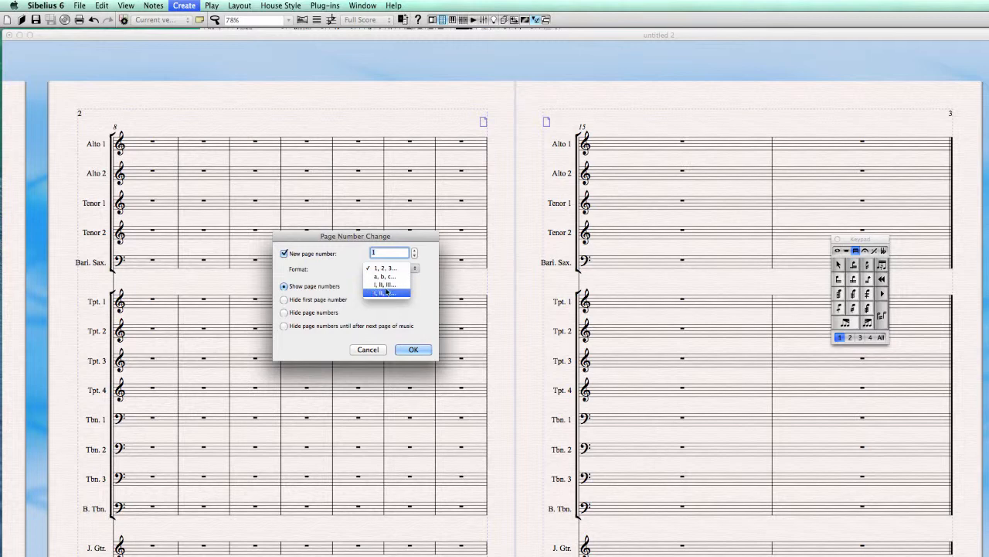
pyautogui.click(430, 297)
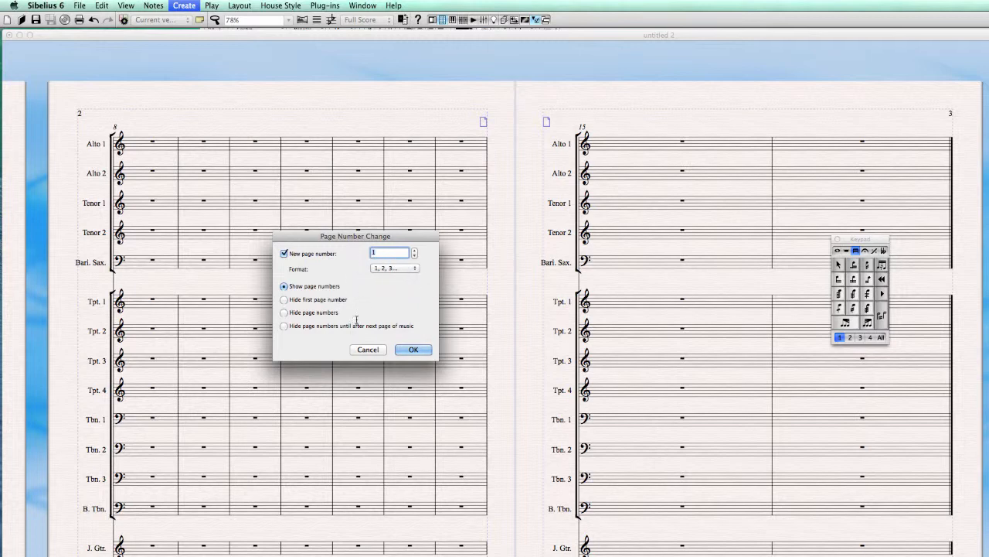
pyautogui.click(370, 349)
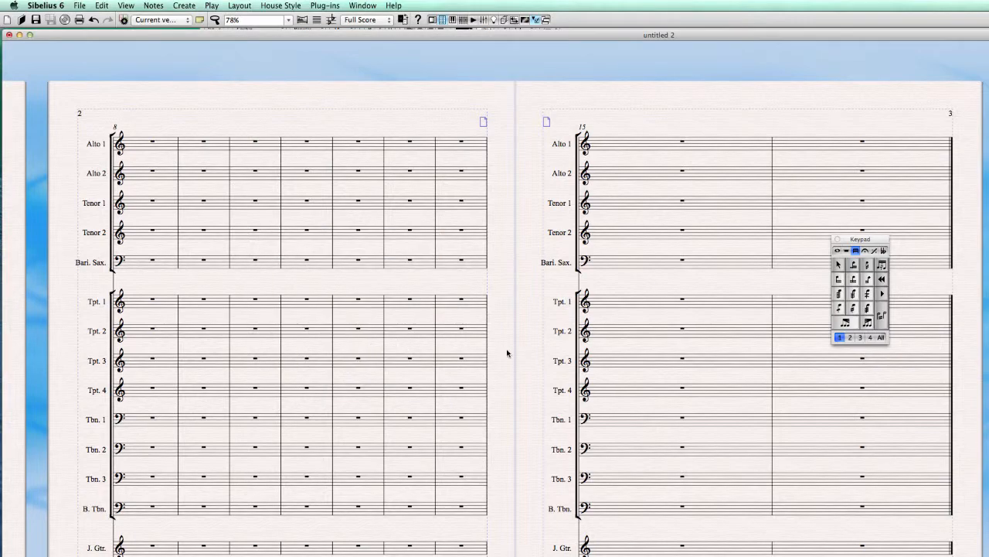
pyautogui.moveTo(507, 353); pyautogui.dragTo(750, 342)
pyautogui.moveTo(384, 111); pyautogui.dragTo(318, 115)
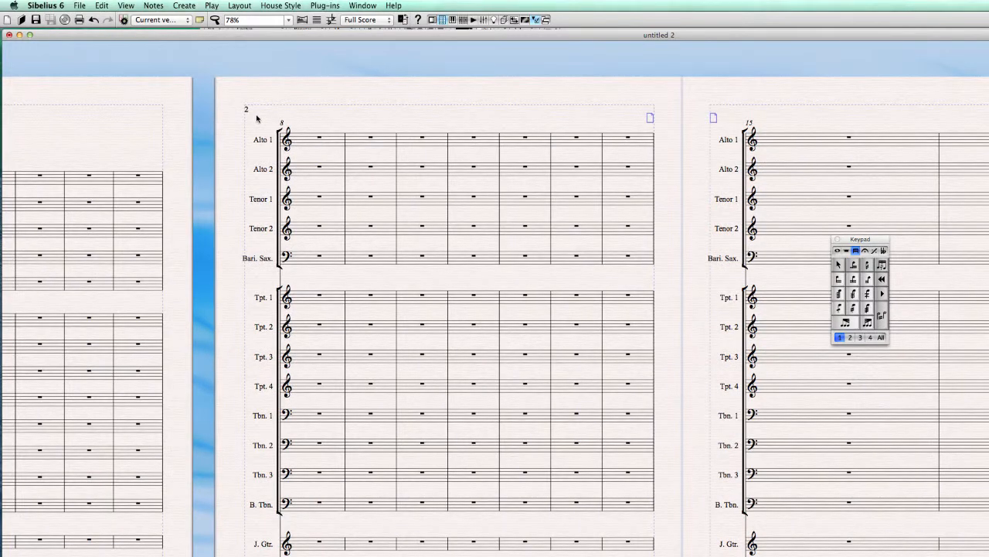
pyautogui.press('super+a')
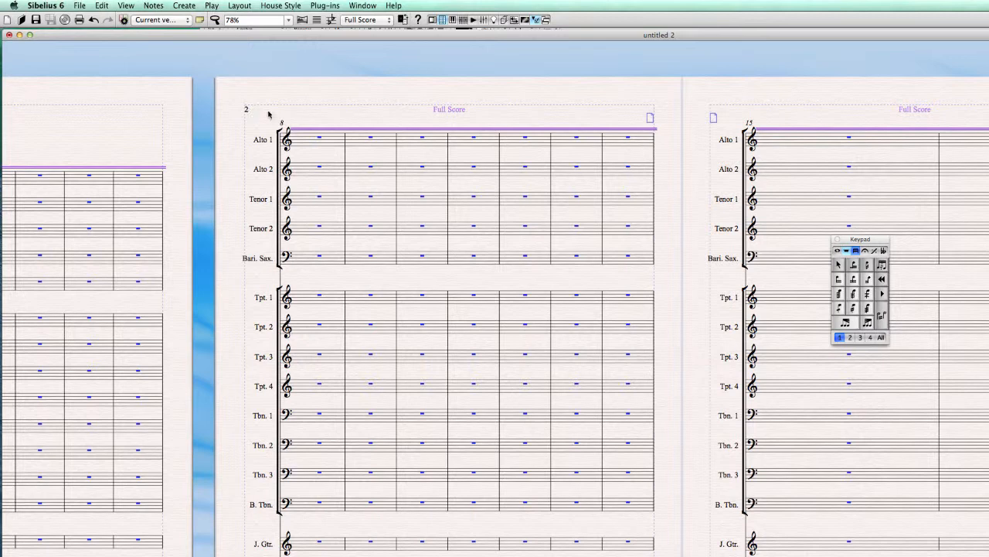
pyautogui.click(258, 123)
pyautogui.moveTo(768, 120); pyautogui.dragTo(731, 124)
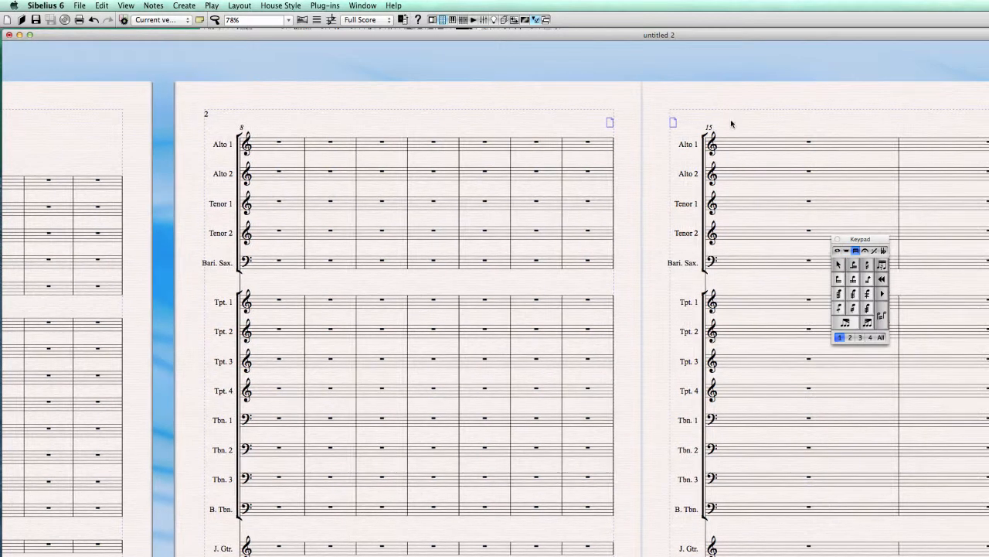
# Place a page number change on page 2 with new page number 1, format 1, 2, 3... and the Show page numbers option
pyautogui.click(185, 5)
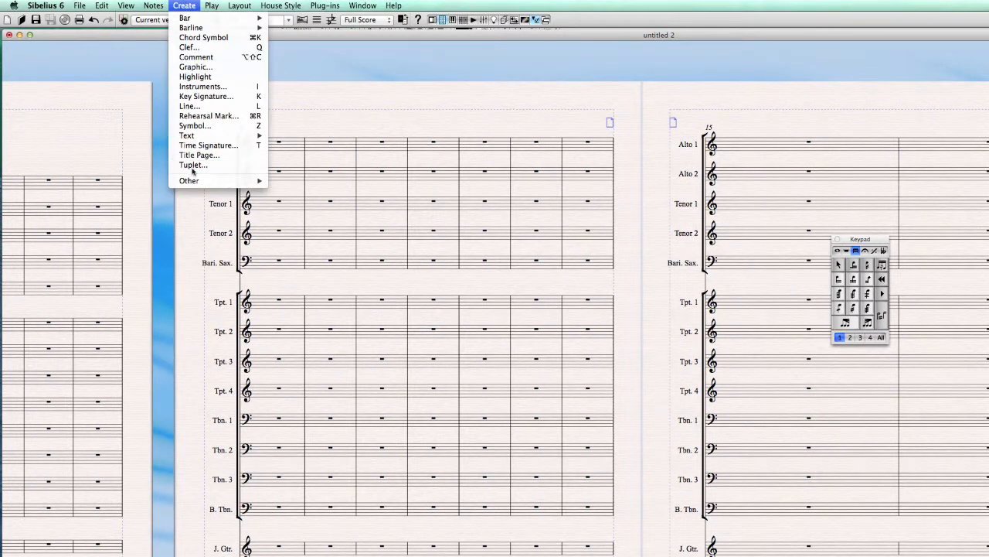
pyautogui.moveTo(194, 180)
pyautogui.moveTo(302, 191)
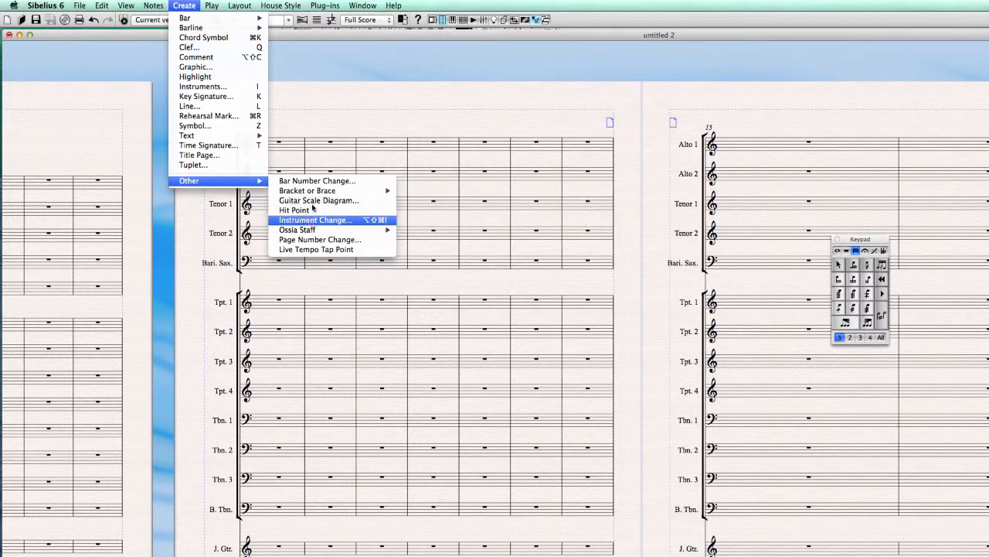
pyautogui.click(348, 240)
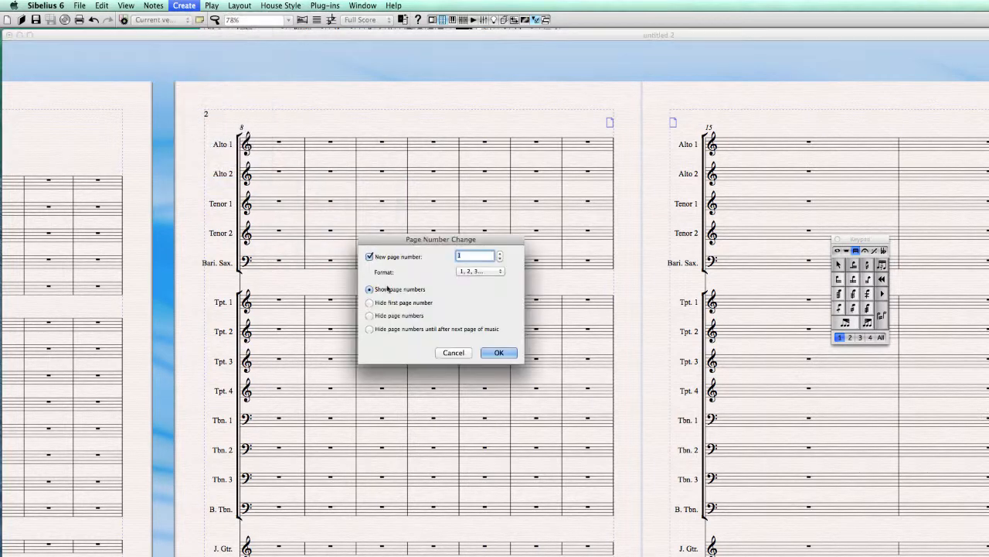
pyautogui.click(501, 349)
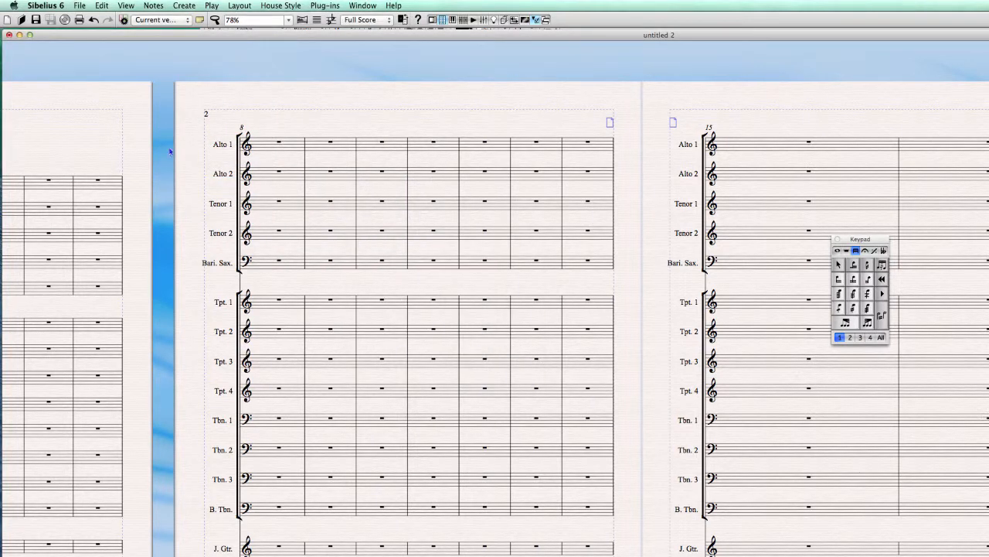
pyautogui.click(207, 124)
# Delete the page number change at the start of page 2, and undo the deletion
pyautogui.moveTo(238, 130); pyautogui.dragTo(285, 157)
pyautogui.press('super+equal')
pyautogui.press('super+equal')
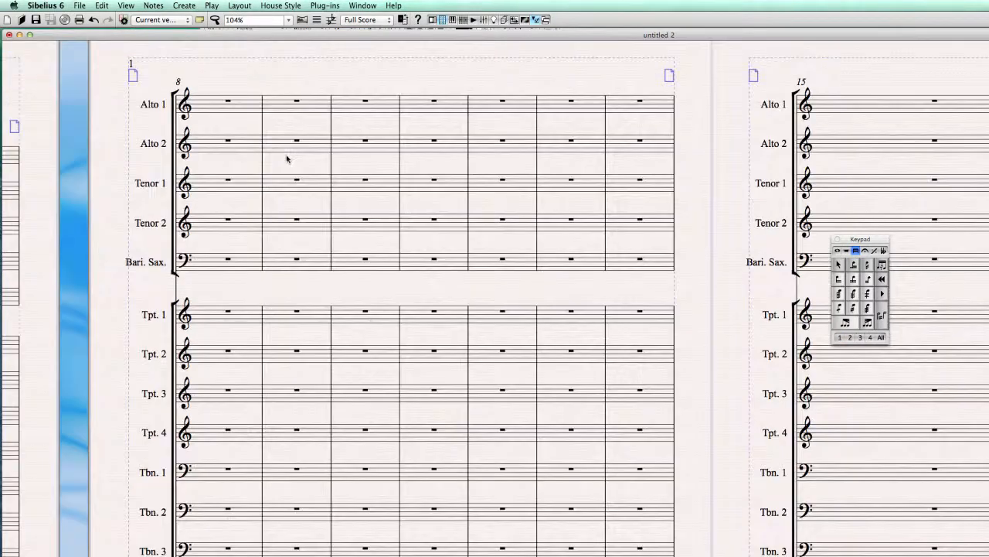
pyautogui.moveTo(203, 91); pyautogui.dragTo(366, 357)
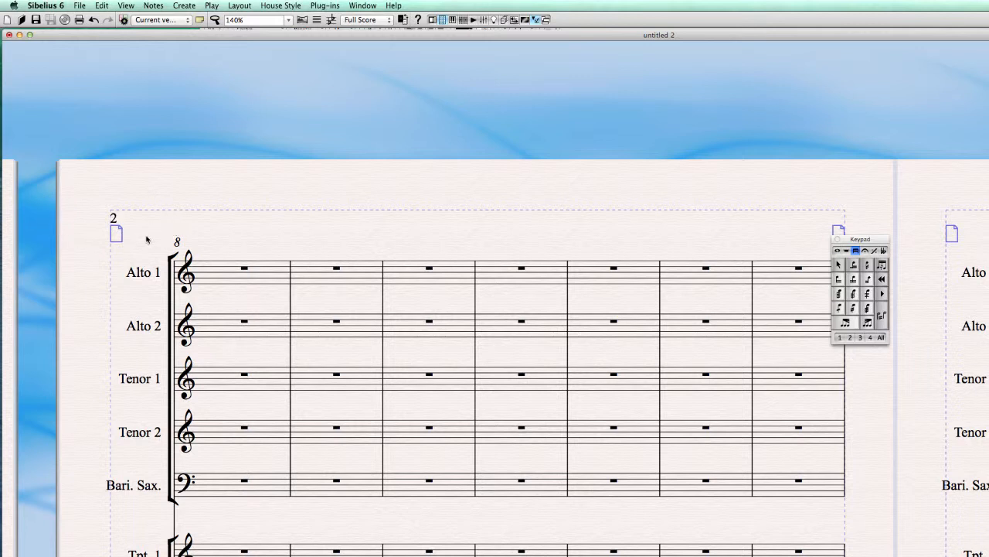
pyautogui.press('super+z')
# Select the changed page number above bar 8 and delete it to restore the original numbering
pyautogui.click(184, 6)
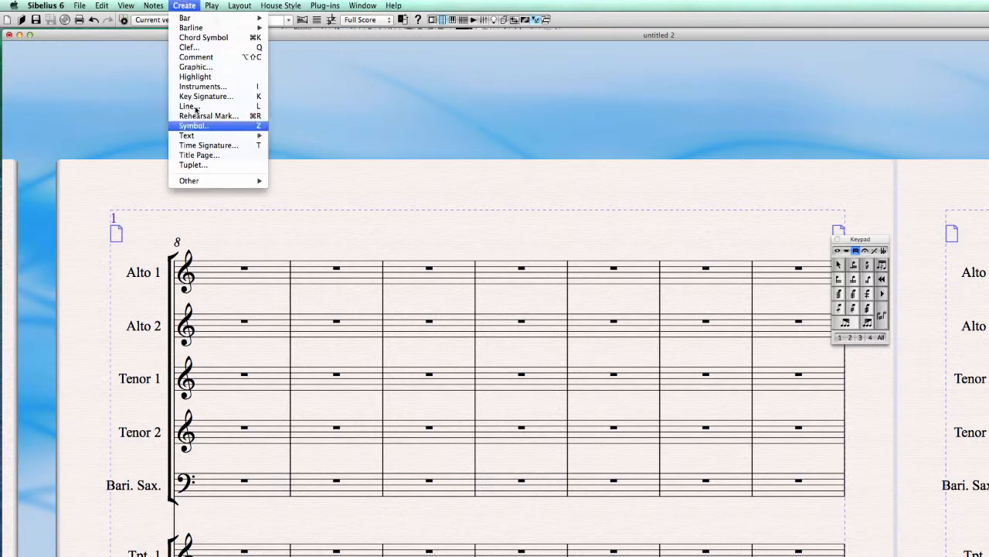
pyautogui.moveTo(193, 181)
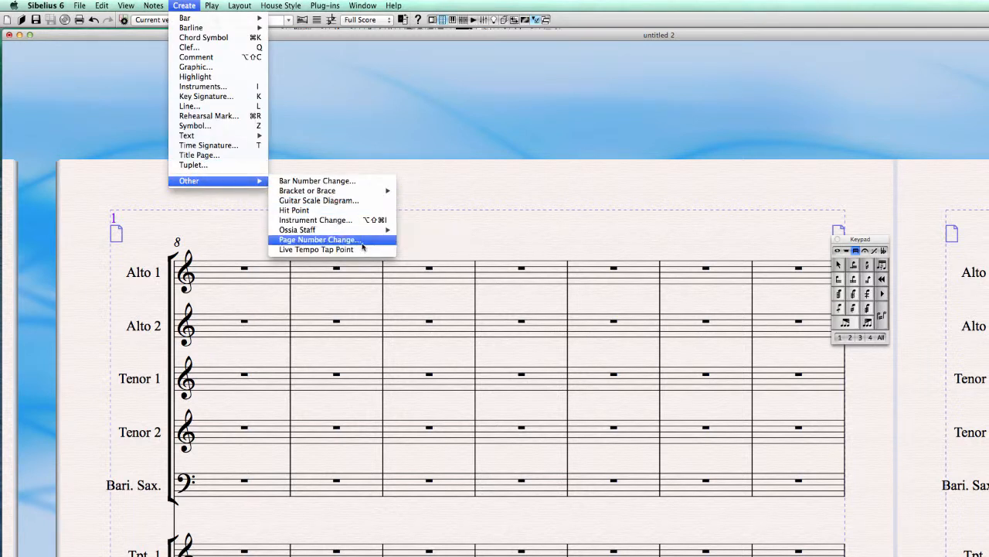
pyautogui.click(121, 221)
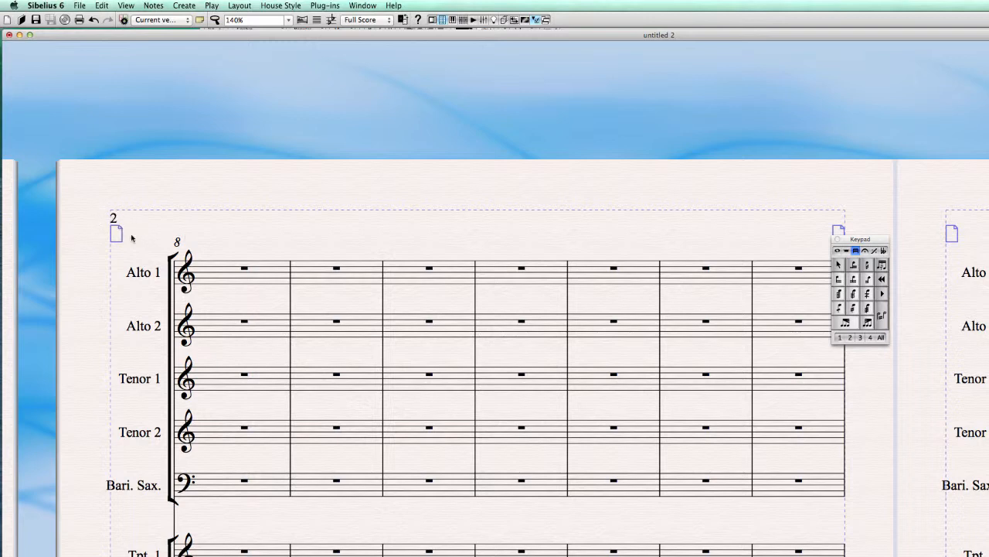
pyautogui.moveTo(137, 239); pyautogui.dragTo(189, 232)
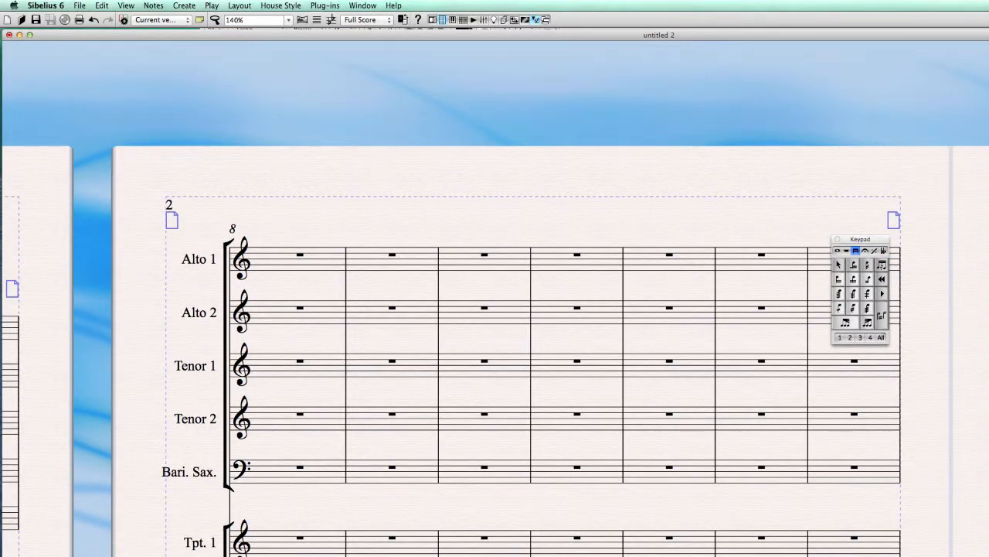